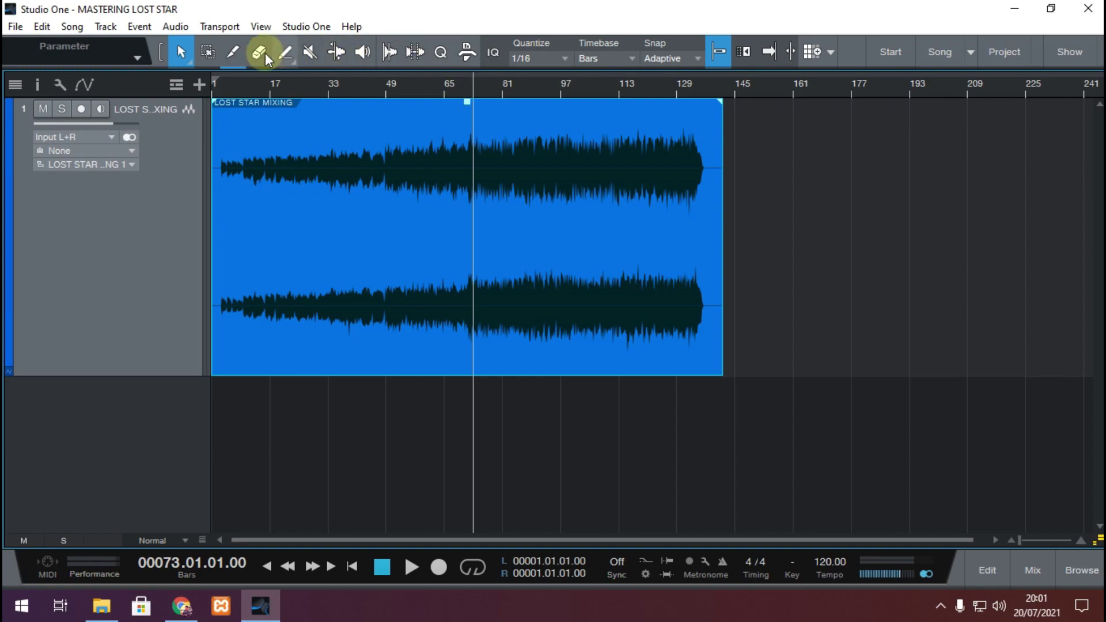
- Enable autoscroll and audition the LOST STAR mix from bar 73
{"action": "scroll", "coordinate": [220, 89], "scroll_direction": "up", "scroll_amount": 2, "text": "ctrl"}
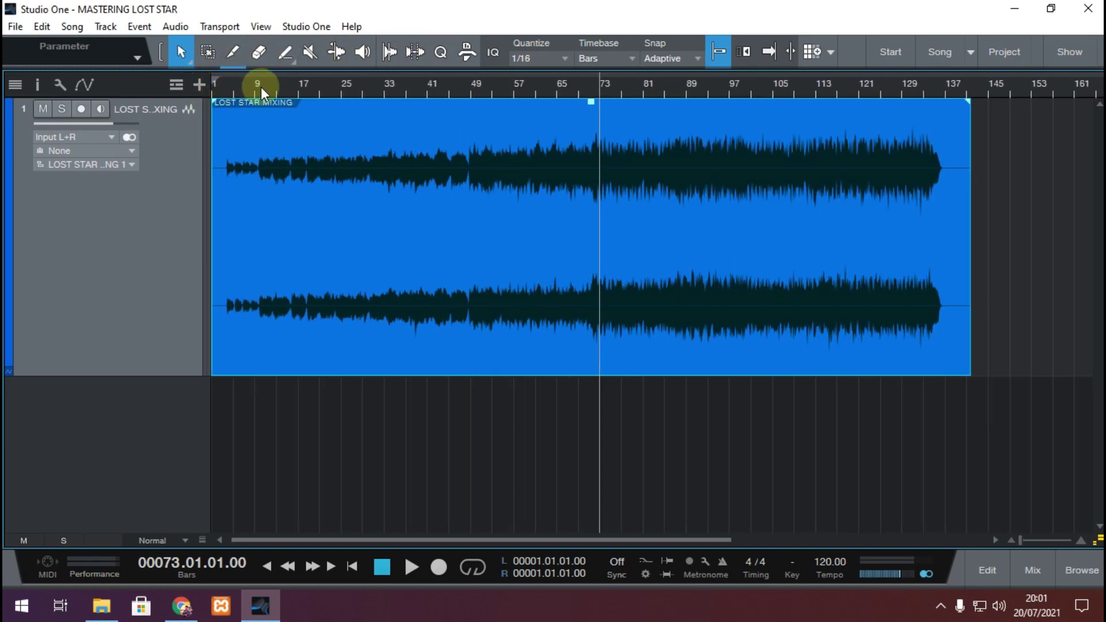
{"action": "key", "text": "f"}
{"action": "key", "text": "space"}
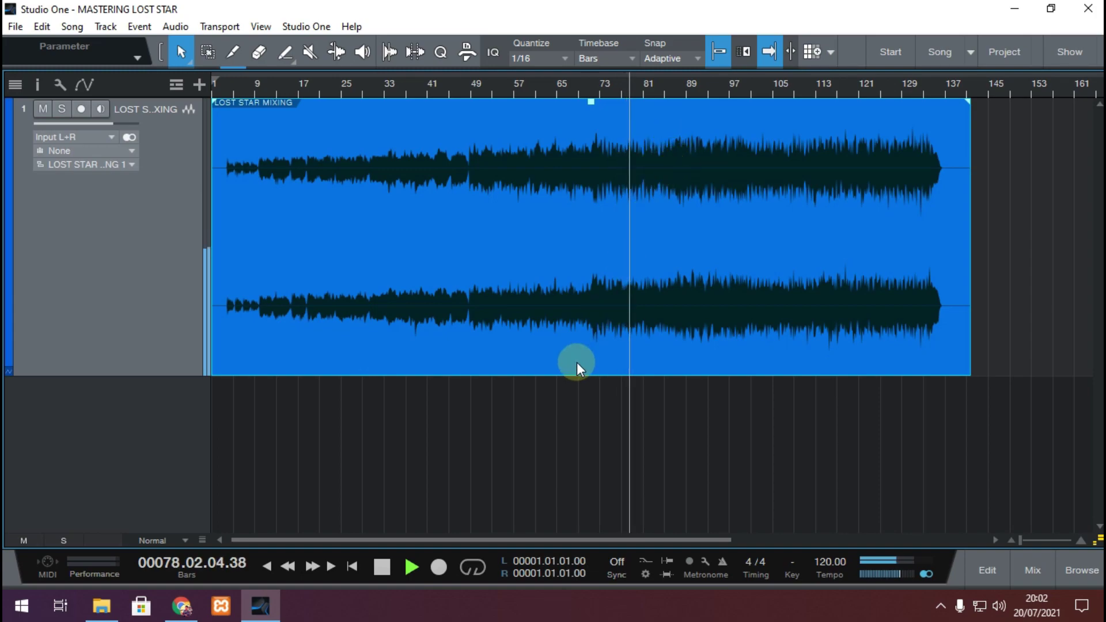
{"action": "key", "text": "space"}
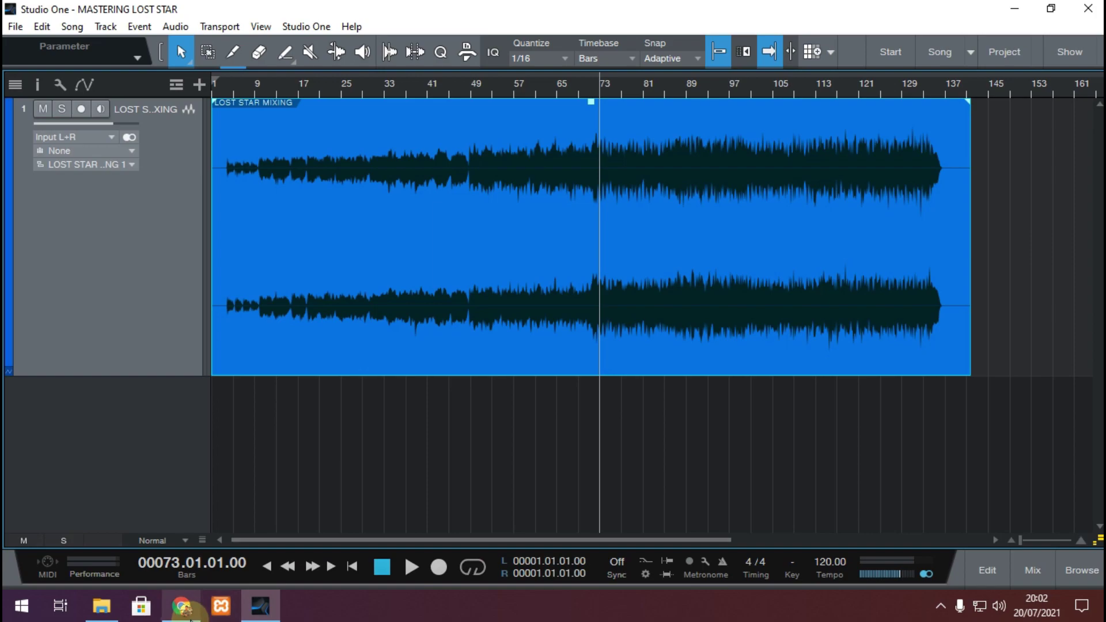
- Switch to YouTube Music in Chrome and lower the player volume to about a quarter
{"action": "mouse_move", "coordinate": [179, 616]}
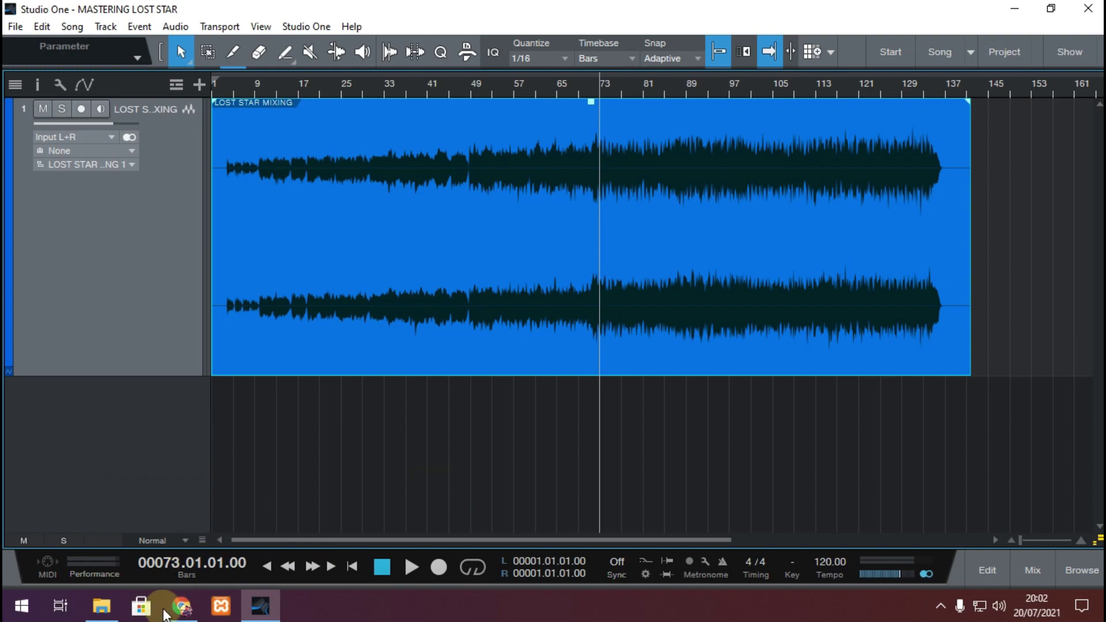
{"action": "left_click", "coordinate": [182, 608]}
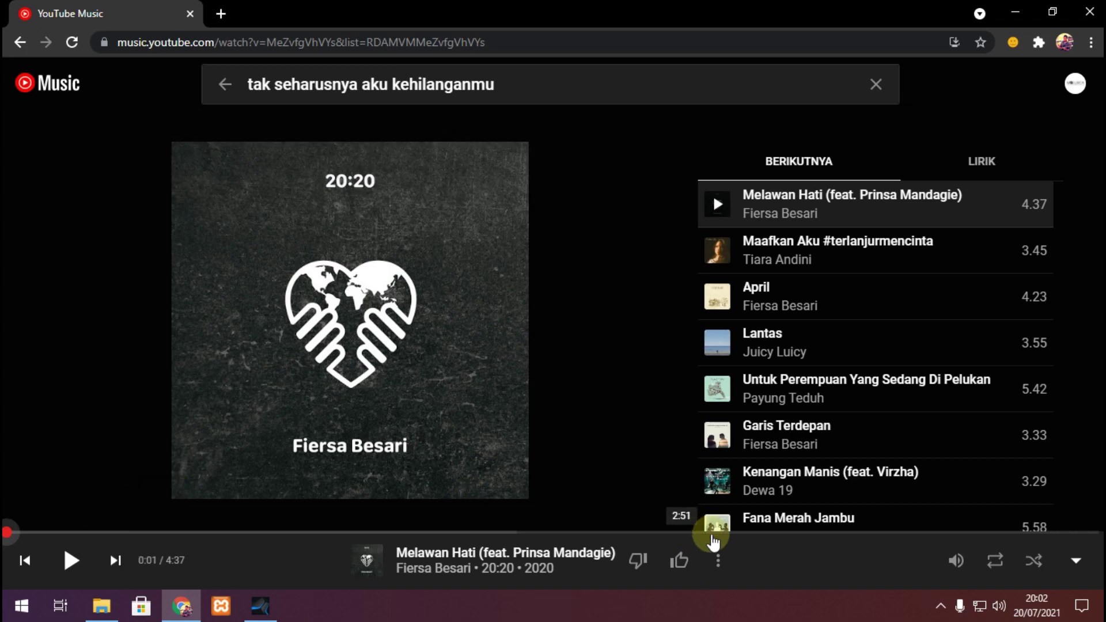
{"action": "mouse_move", "coordinate": [953, 564]}
{"action": "left_click_drag", "start_coordinate": [922, 562], "coordinate": [906, 559]}
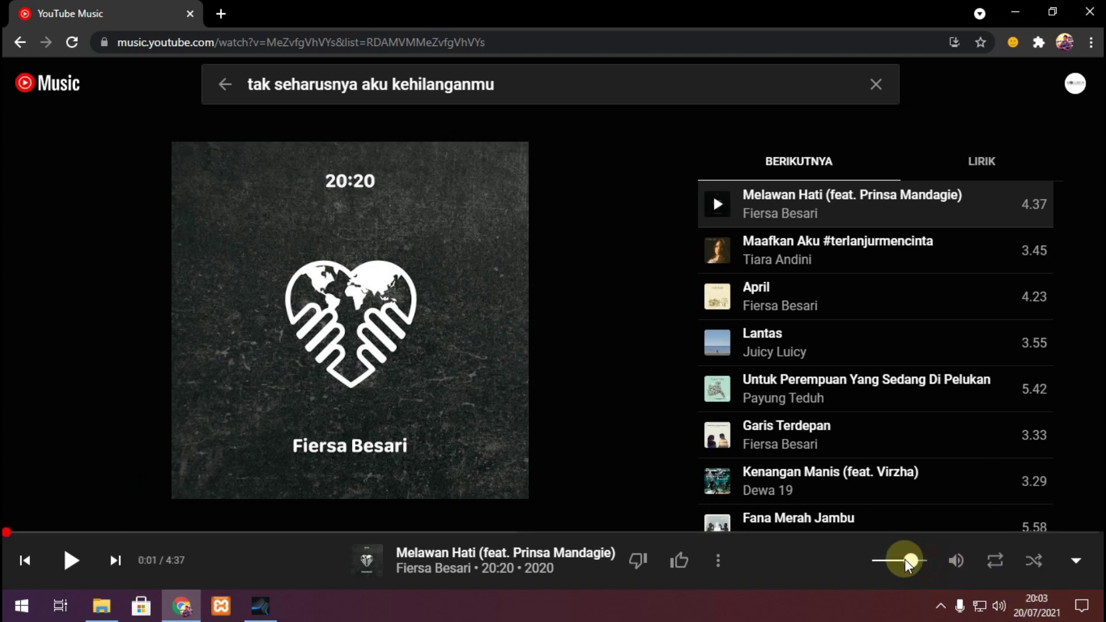
{"action": "left_click", "coordinate": [886, 560]}
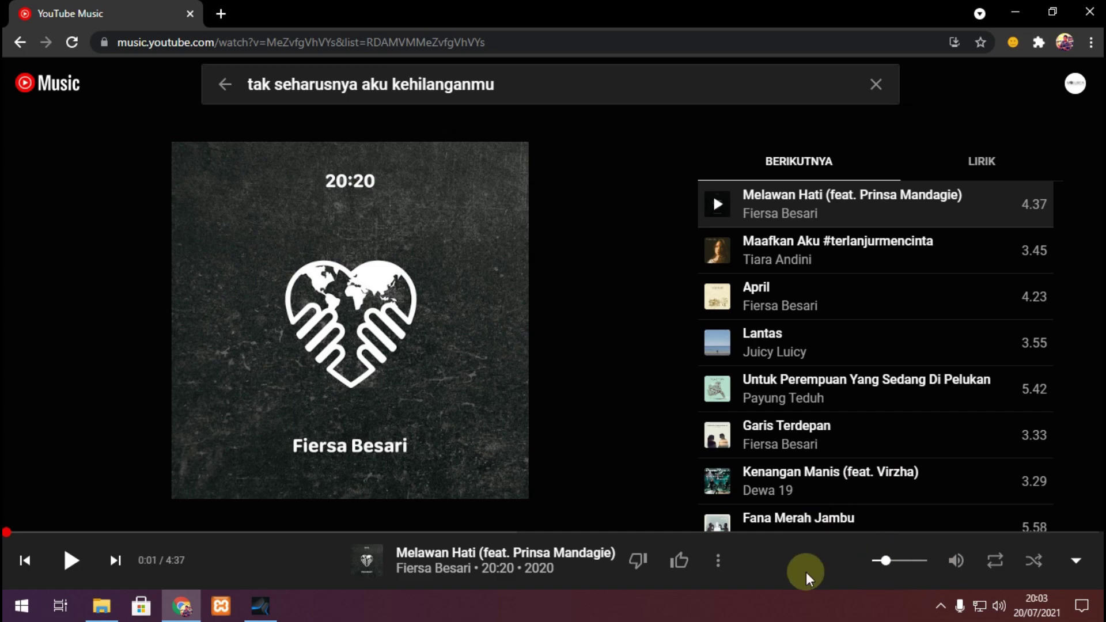
- Play the reference song "Melawan Hati" from its start and from about 2:52
{"action": "left_click", "coordinate": [70, 561]}
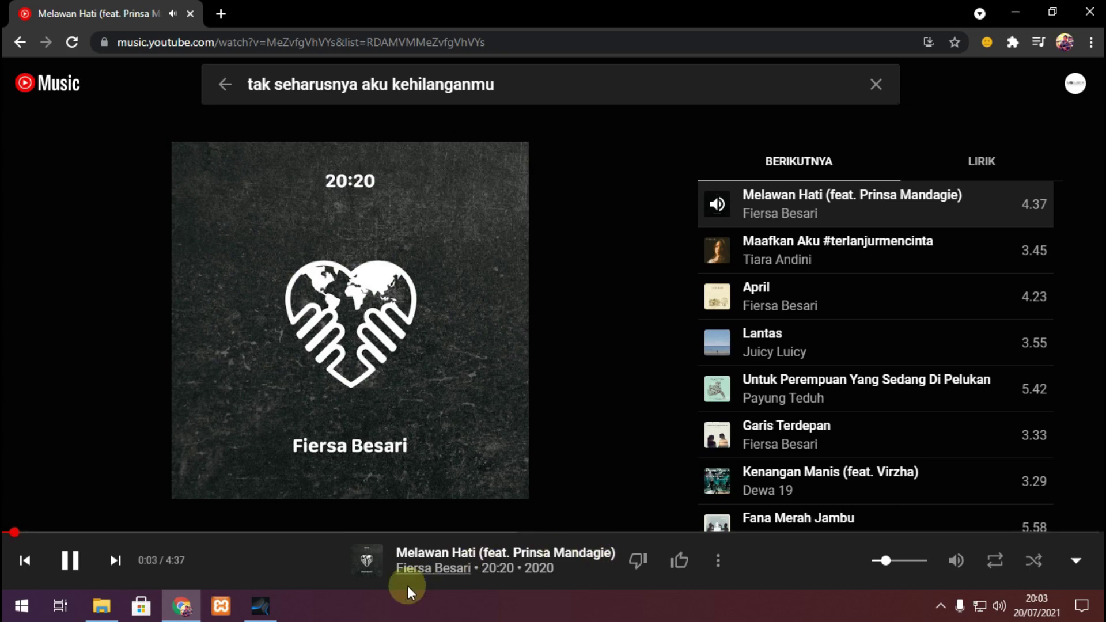
{"action": "key", "text": "space"}
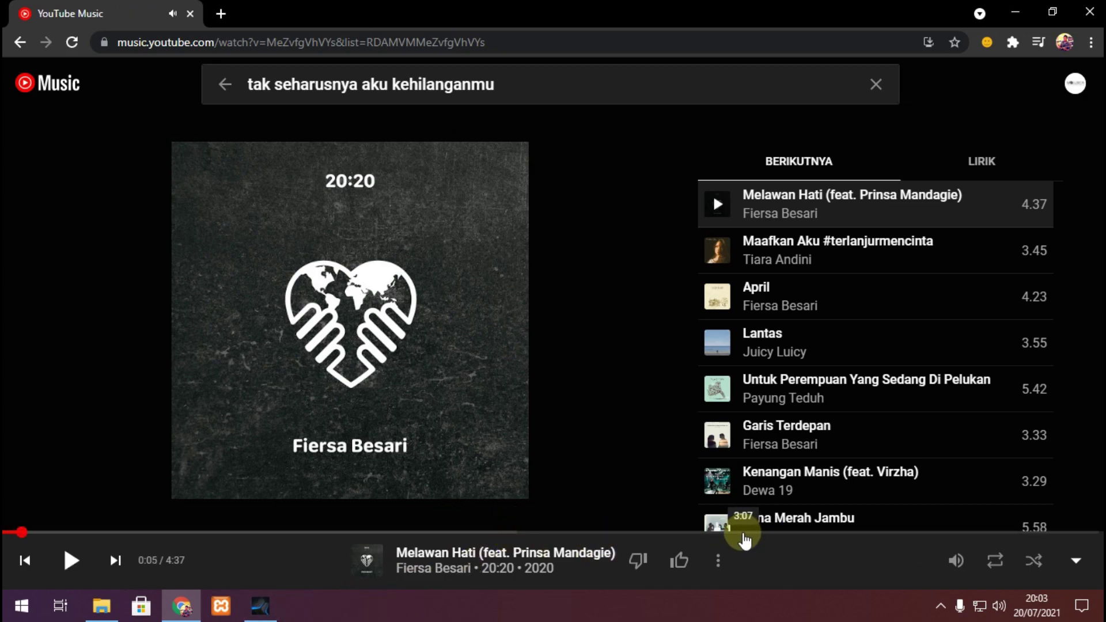
{"action": "left_click", "coordinate": [683, 532]}
{"action": "key", "text": "space"}
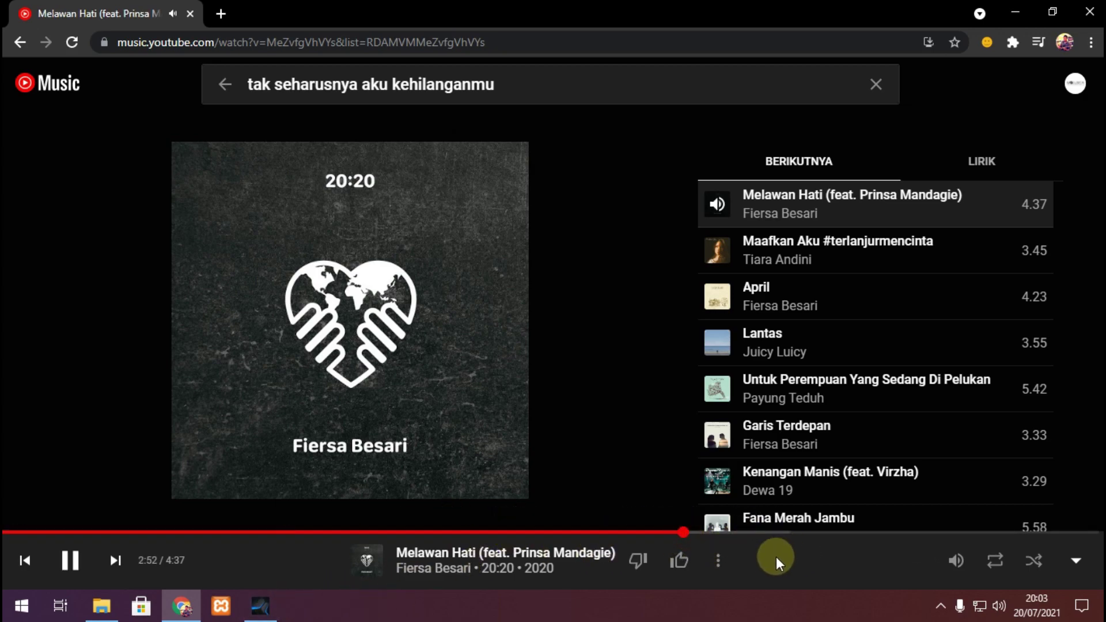
- Return to Studio One and audition the mix from bar 73 for comparison with the reference
{"action": "left_click", "coordinate": [270, 612]}
{"action": "key", "text": "space"}
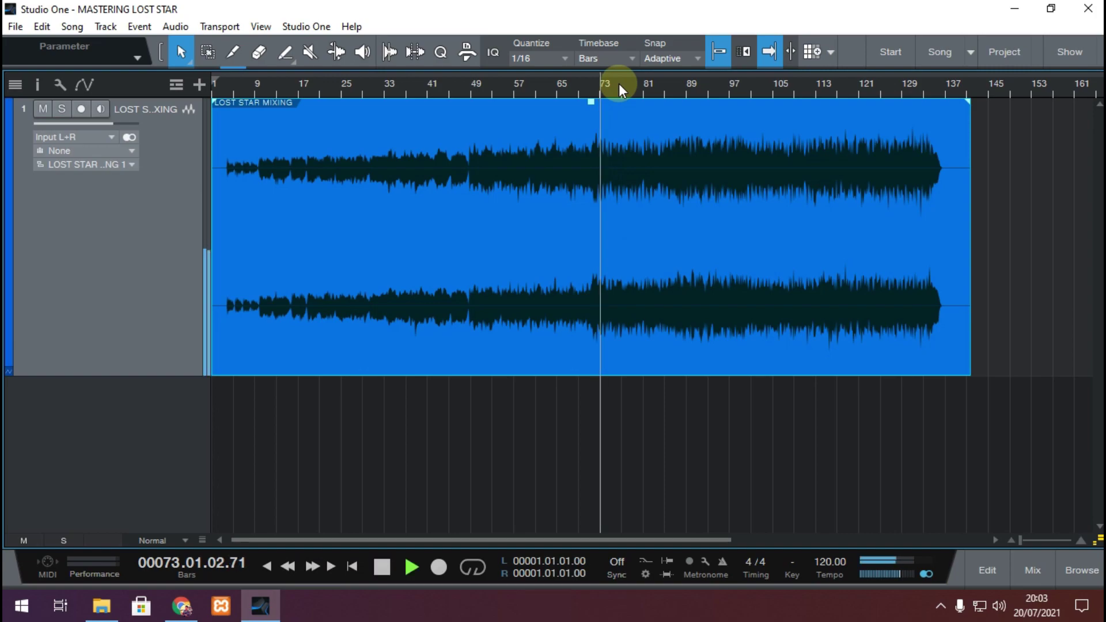
{"action": "key", "text": "space"}
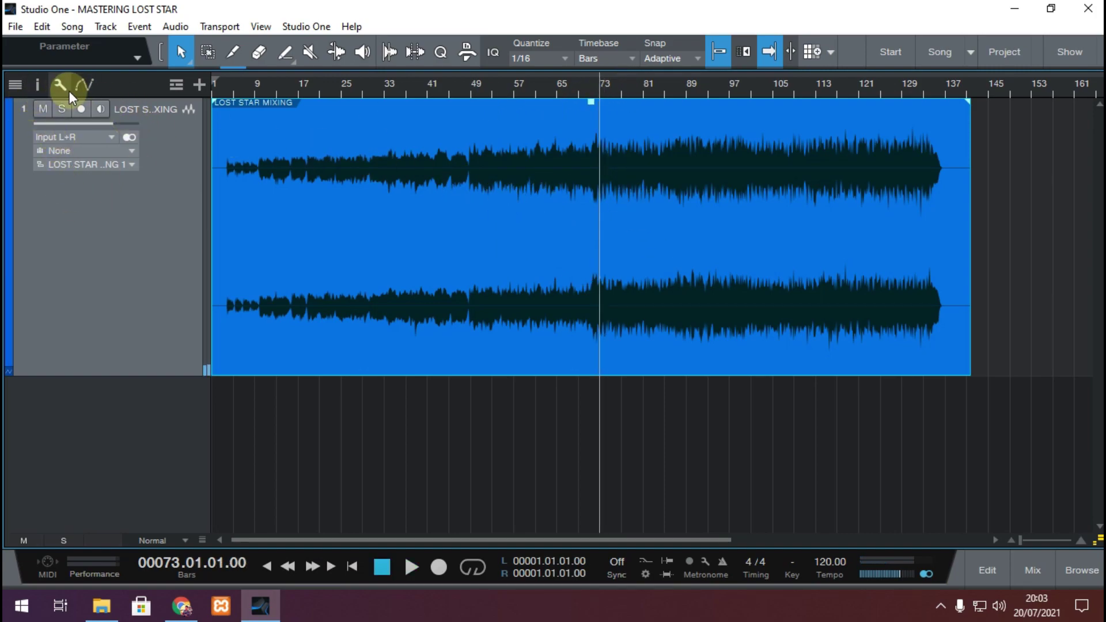
- Show the track inspector and insert the lkjb_Luftikus_x64 equalizer on the LOST STAR MIXING track
{"action": "left_click", "coordinate": [37, 85]}
{"action": "left_click", "coordinate": [152, 191]}
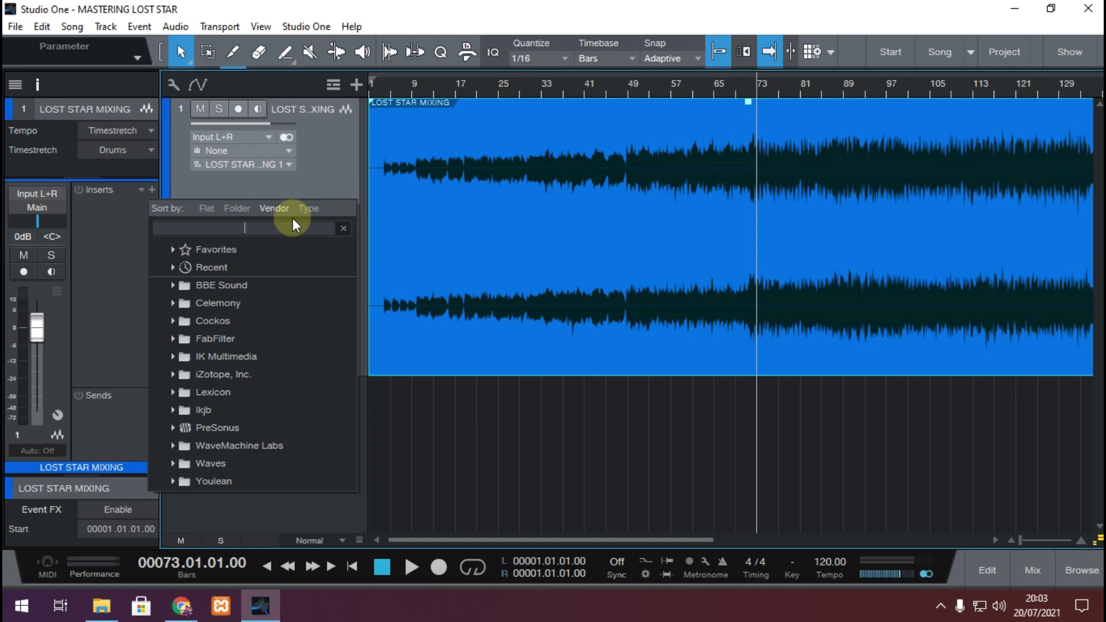
{"action": "left_click", "coordinate": [262, 410]}
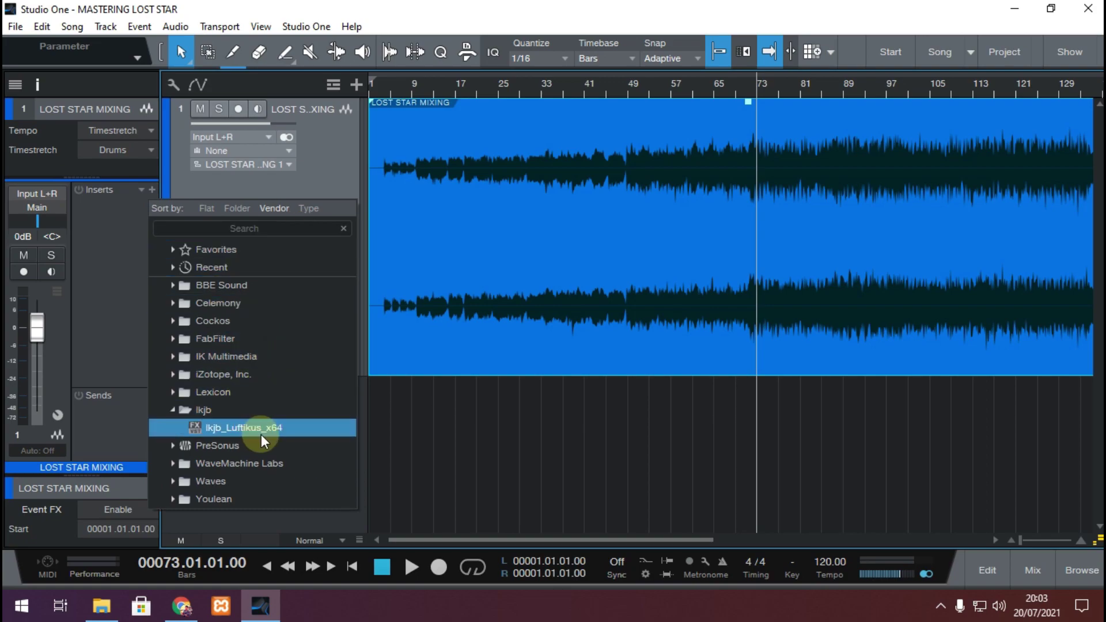
{"action": "double_click", "coordinate": [283, 431]}
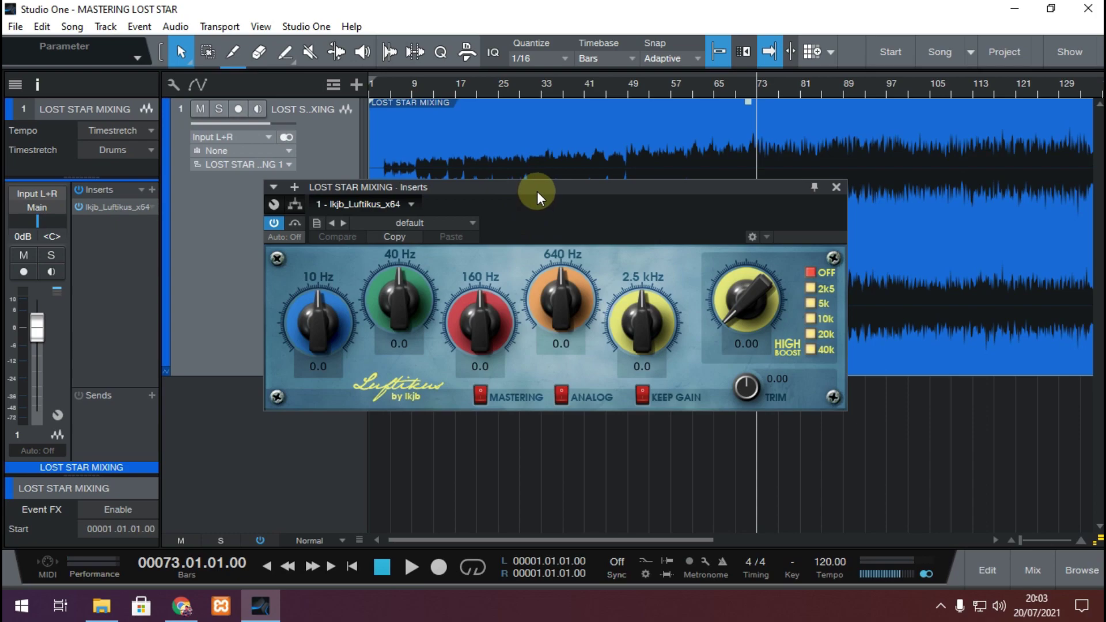
- While the mix plays, set Luftikus's High Boost to 20k with a gain of 5.65 and raise the 2.5 kHz band to 0.9
{"action": "left_click_drag", "start_coordinate": [537, 191], "coordinate": [540, 151]}
{"action": "key", "text": "space"}
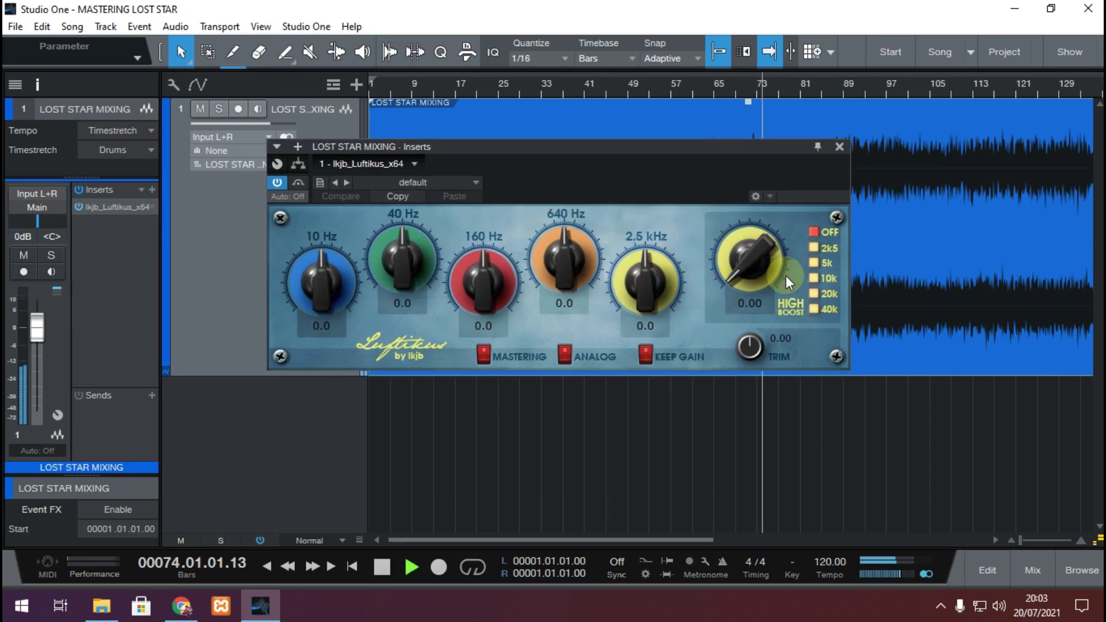
{"action": "left_click", "coordinate": [814, 293]}
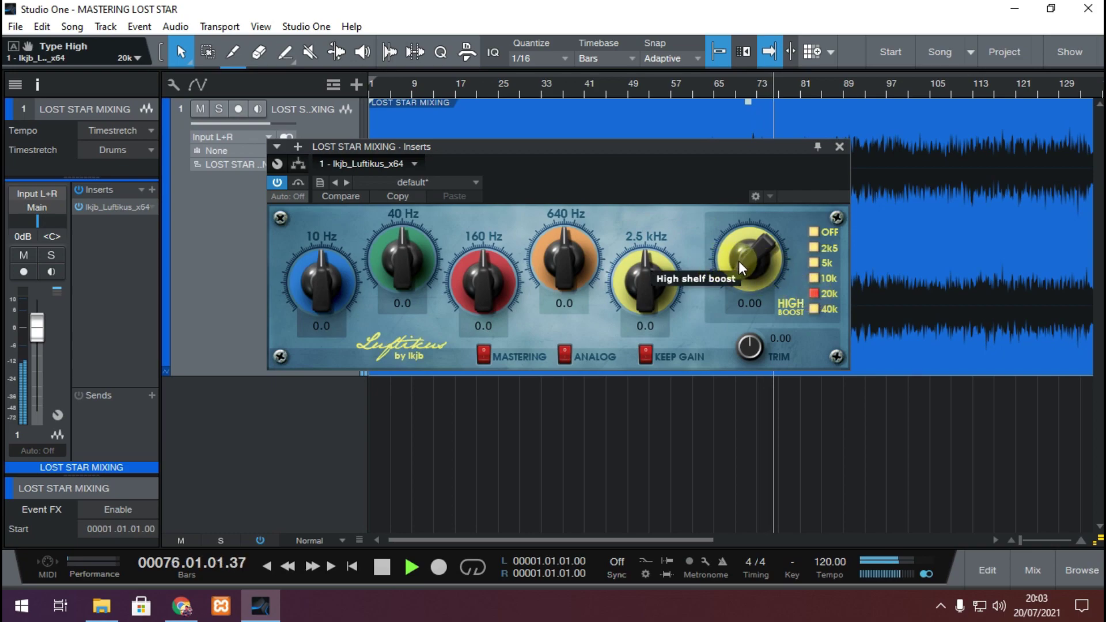
{"action": "left_click_drag", "start_coordinate": [742, 262], "coordinate": [748, 155]}
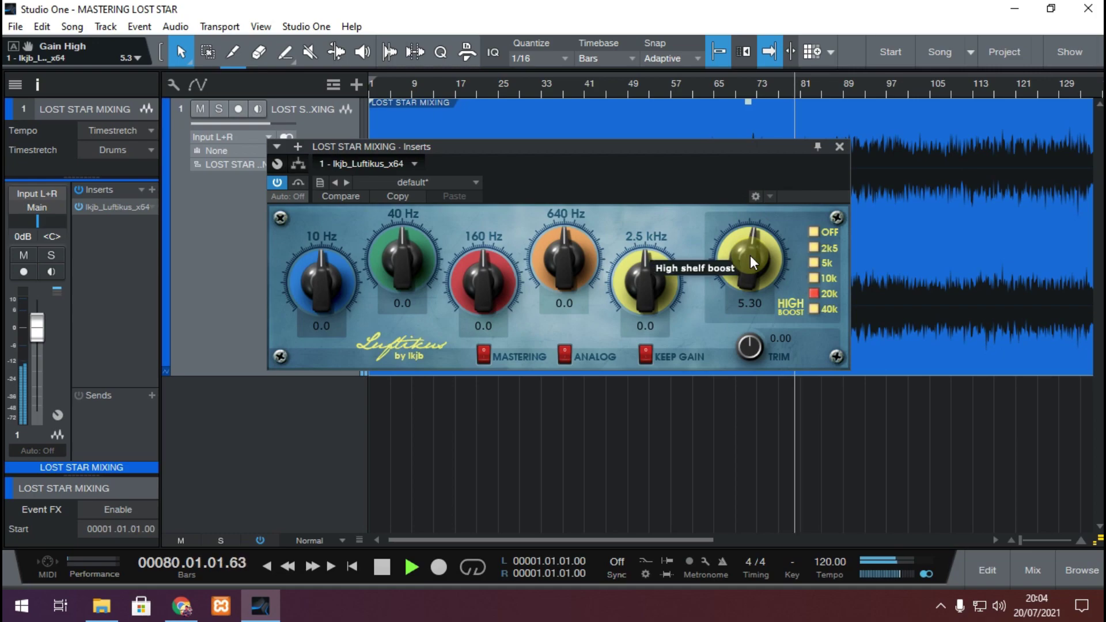
{"action": "scroll", "coordinate": [747, 256], "scroll_direction": "up", "scroll_amount": 3}
{"action": "scroll", "coordinate": [747, 254], "scroll_direction": "up", "scroll_amount": 1}
{"action": "left_click_drag", "start_coordinate": [637, 288], "coordinate": [636, 278]}
{"action": "key", "text": "space"}
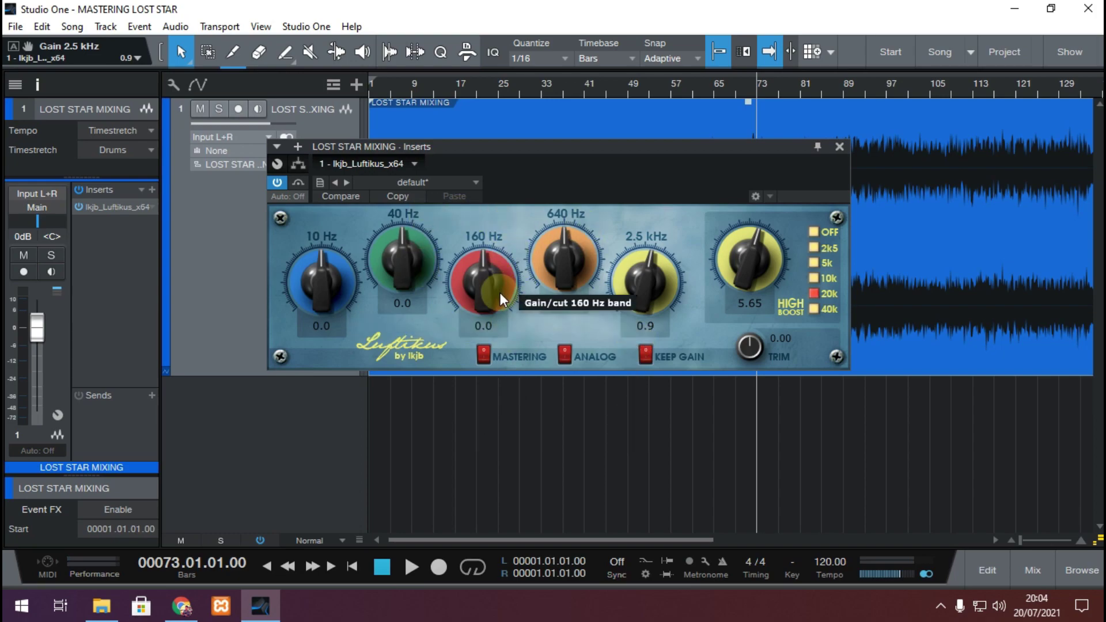
- Switch to YouTube Music and listen to a short passage of the reference song
{"action": "left_click", "coordinate": [183, 607]}
{"action": "left_click", "coordinate": [424, 401]}
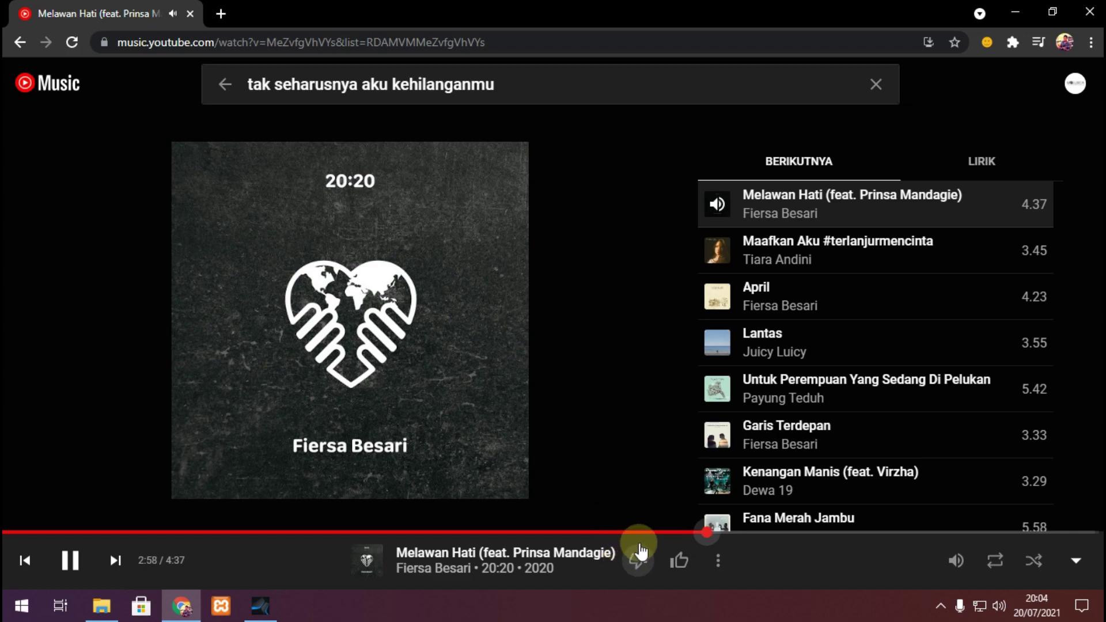
{"action": "mouse_move", "coordinate": [261, 609]}
{"action": "key", "text": "space"}
- Return to Studio One and compare the mix from bar 73 with Luftikus active and bypassed, leaving it active
{"action": "left_click", "coordinate": [261, 610]}
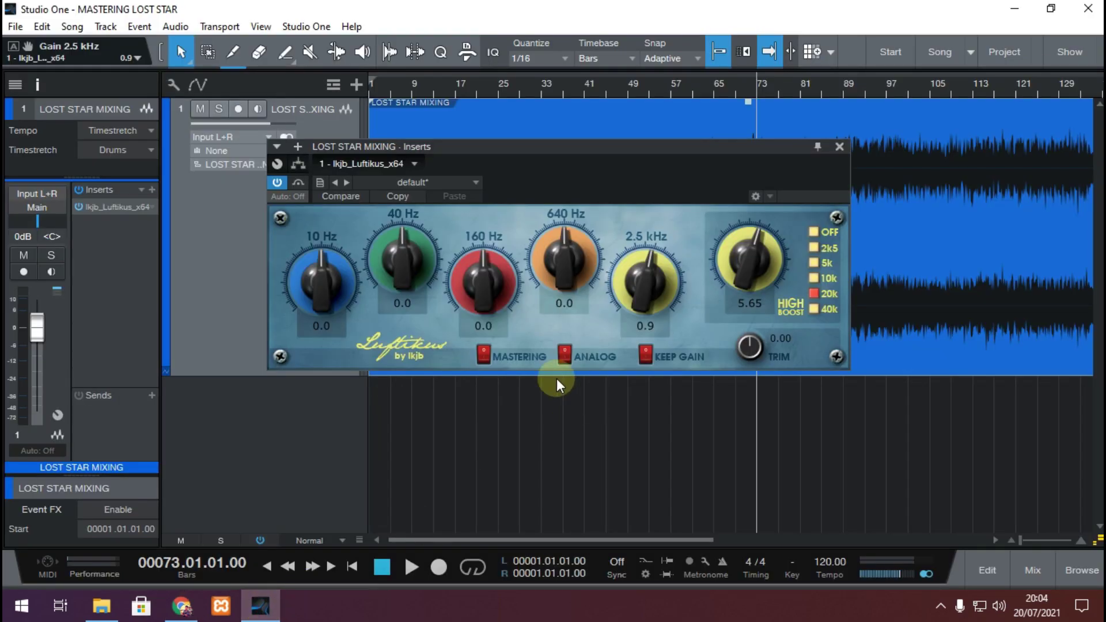
{"action": "key", "text": "space"}
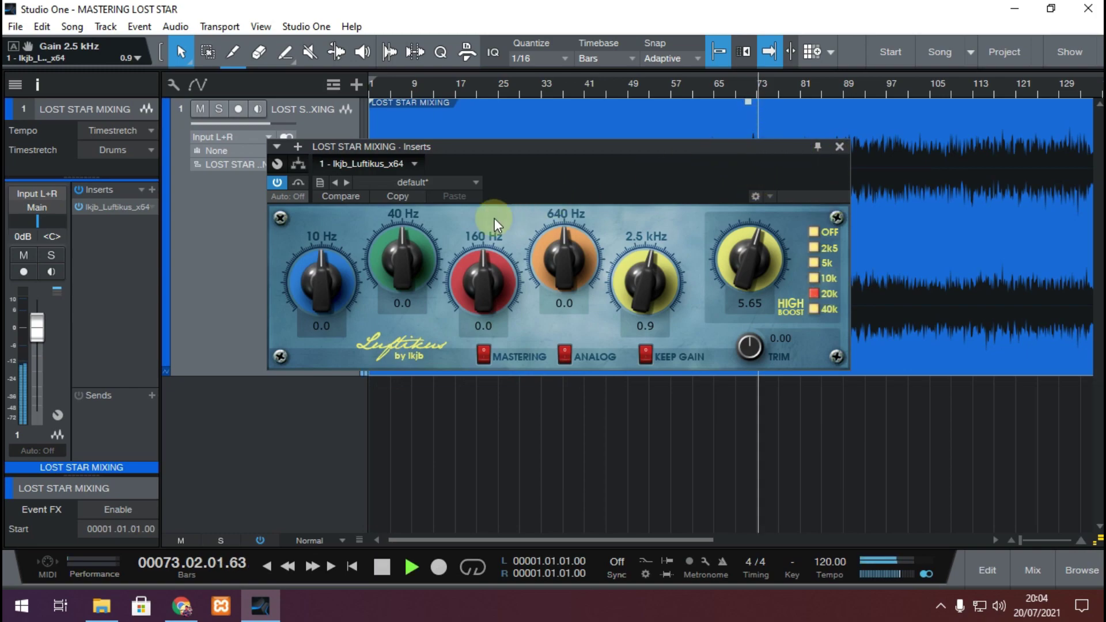
{"action": "key", "text": "space"}
{"action": "left_click", "coordinate": [297, 182]}
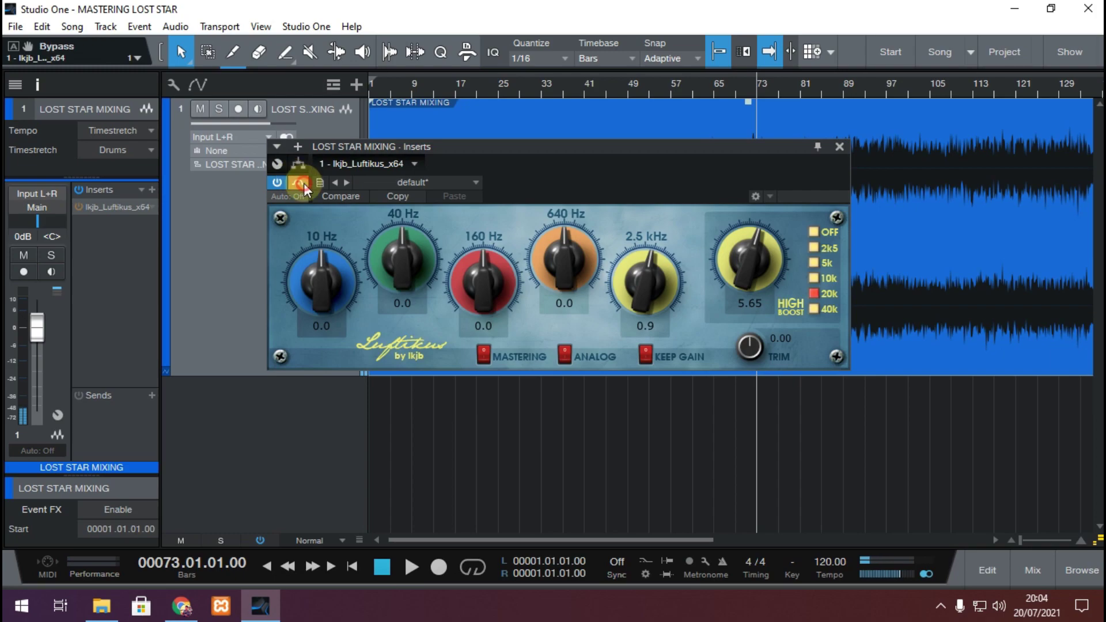
{"action": "key", "text": "space"}
{"action": "key", "text": "space"}
{"action": "left_click", "coordinate": [298, 182]}
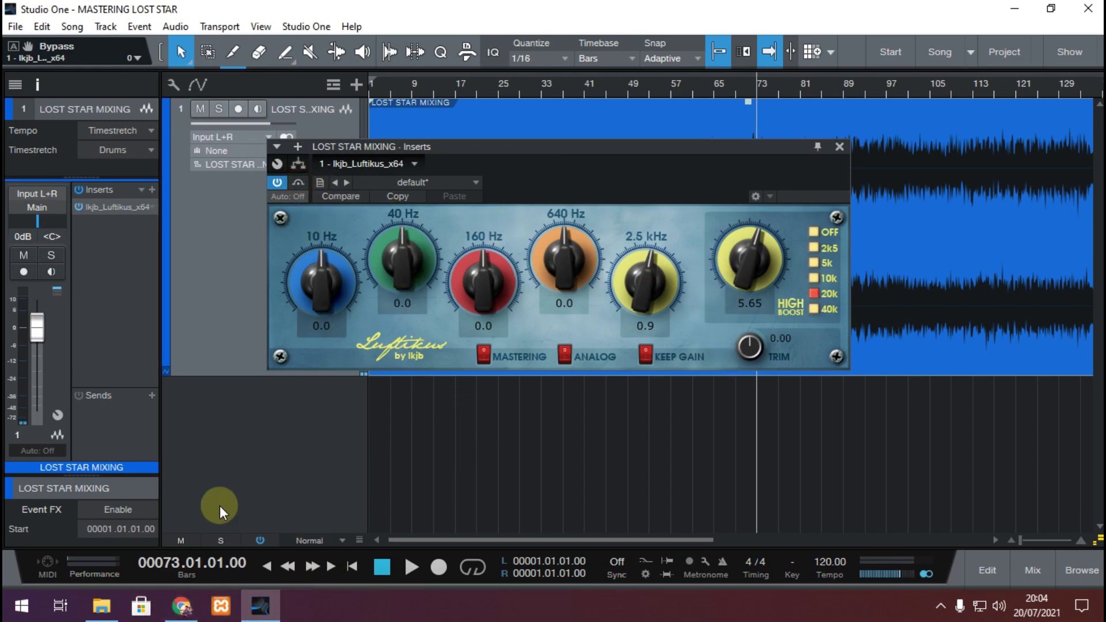
- Raise the 2.5 kHz band to 1.0 while auditioning the mix, with the plug-in window moved off the waveform
{"action": "key", "text": "space"}
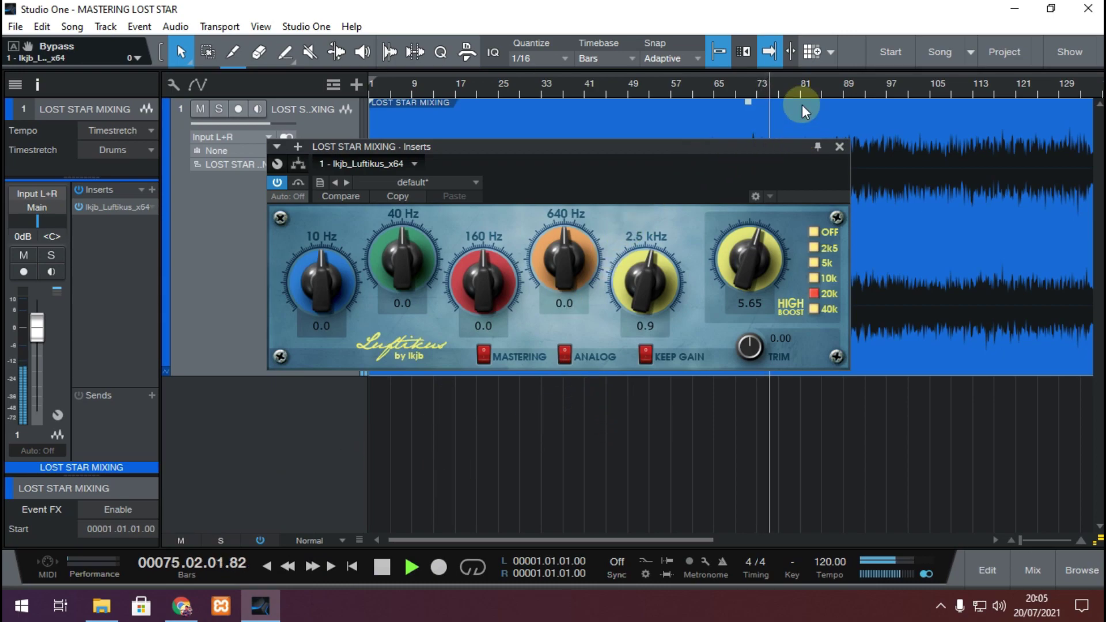
{"action": "left_click_drag", "start_coordinate": [731, 148], "coordinate": [805, 198]}
{"action": "scroll", "coordinate": [714, 336], "scroll_direction": "up", "scroll_amount": 1}
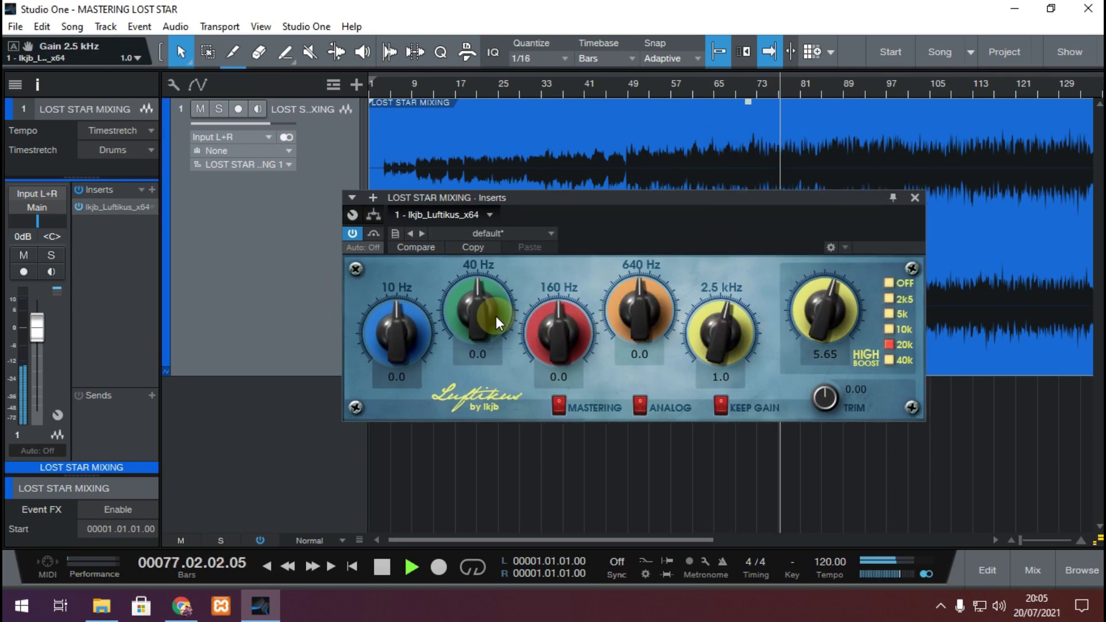
{"action": "key", "text": "space"}
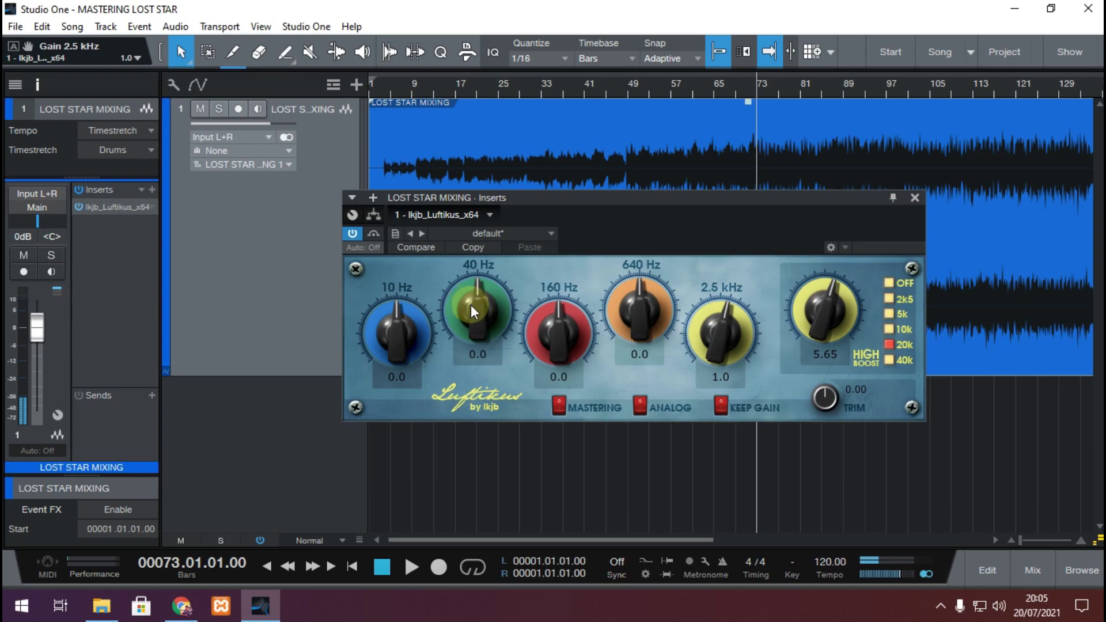
- Raise the 40 Hz band to 1.0 and the 10 Hz band to 0.9 while auditioning the mix
{"action": "scroll", "coordinate": [476, 312], "scroll_direction": "up", "scroll_amount": 3}
{"action": "scroll", "coordinate": [475, 308], "scroll_direction": "up", "scroll_amount": 7}
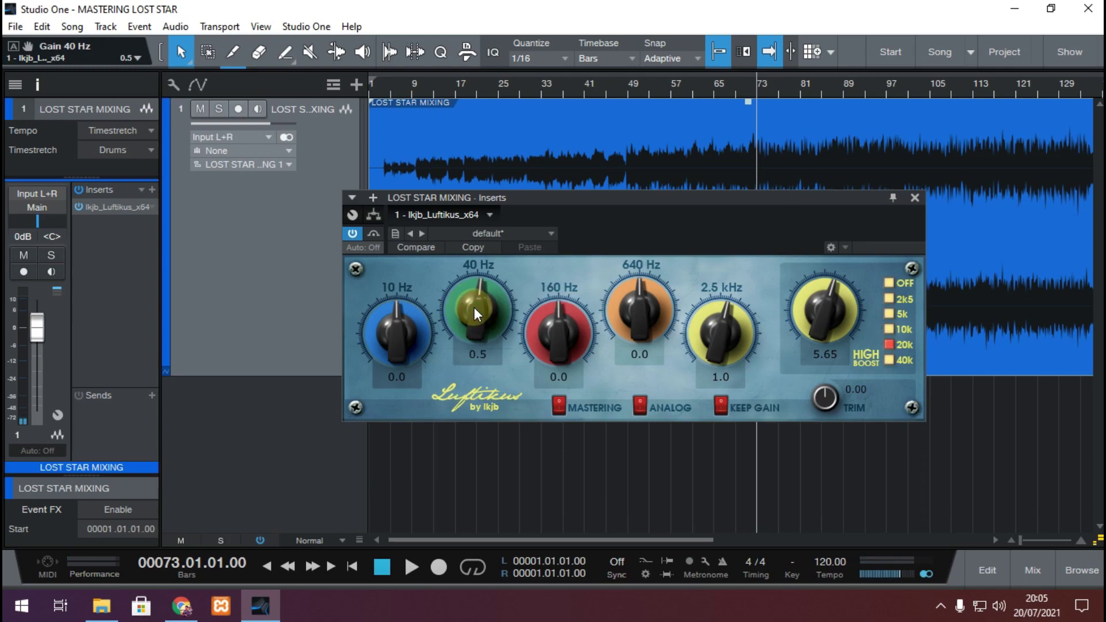
{"action": "key", "text": "space"}
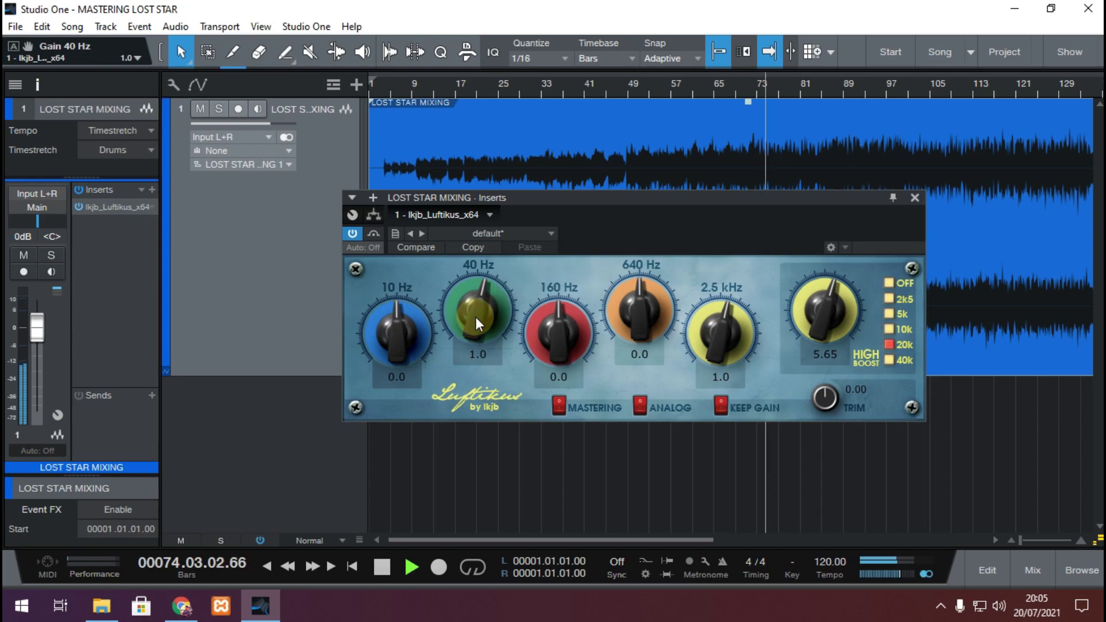
{"action": "scroll", "coordinate": [396, 331], "scroll_direction": "up", "scroll_amount": 8}
{"action": "scroll", "coordinate": [397, 329], "scroll_direction": "up", "scroll_amount": 1}
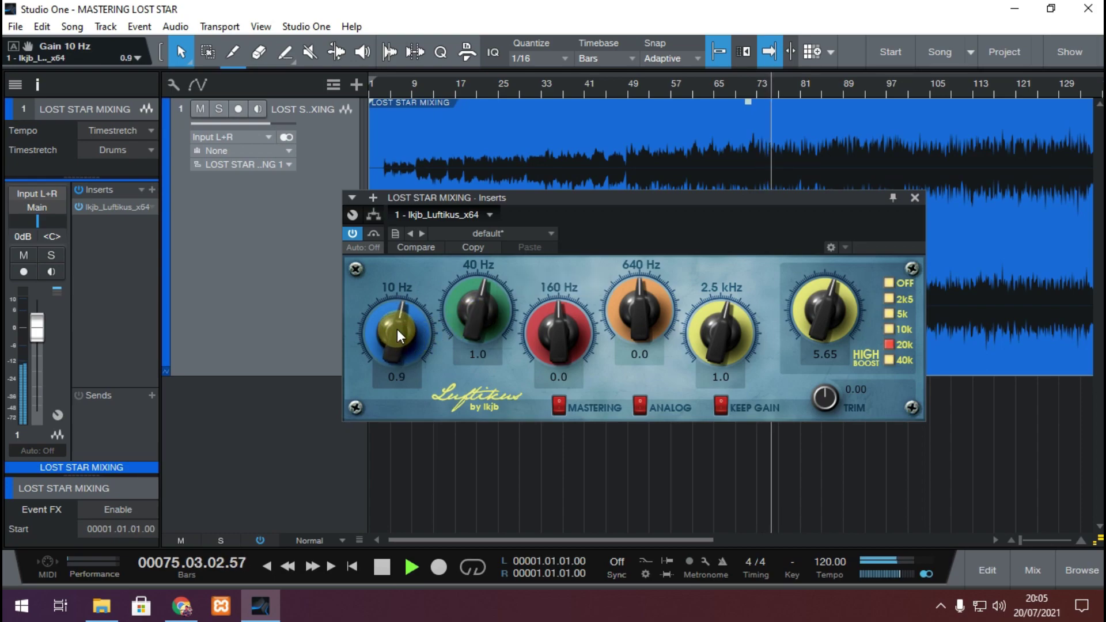
{"action": "key", "text": "space"}
- Turn on Luftikus's Analog mode and audition the mix from bar 73
{"action": "left_click", "coordinate": [639, 404]}
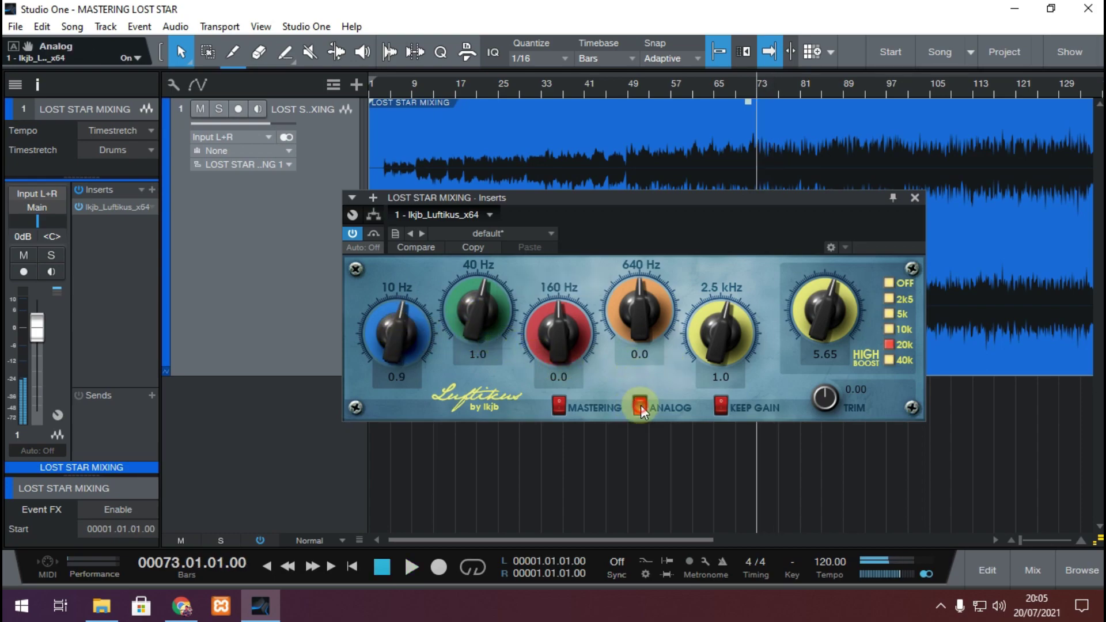
{"action": "key", "text": "space"}
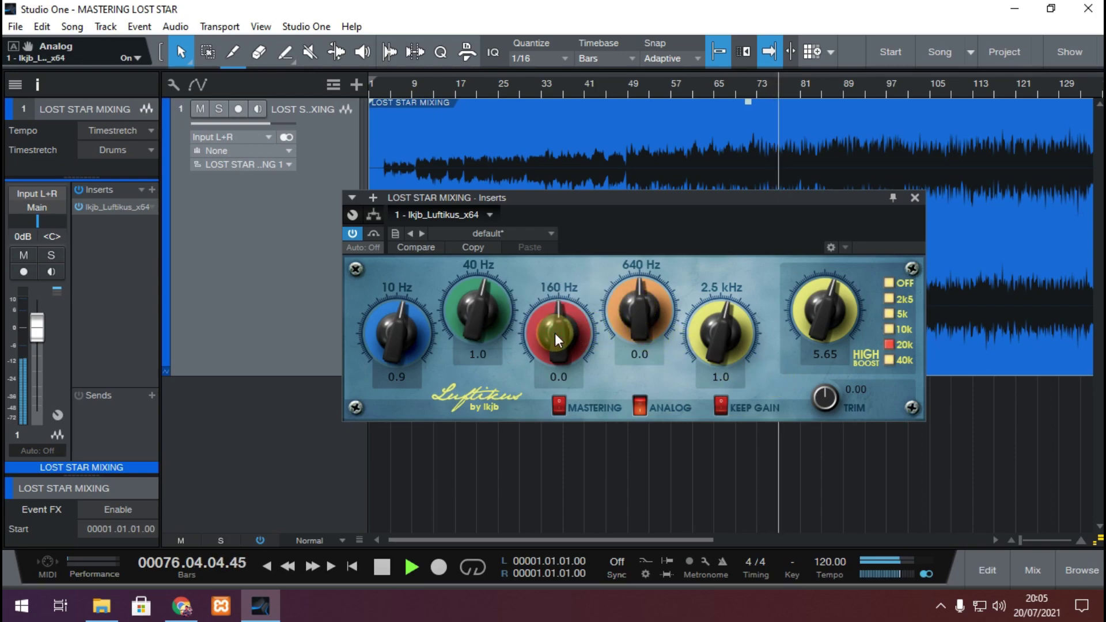
{"action": "key", "text": "space"}
- Switch to YouTube Music and play another short passage of "Melawan Hati" as the tonal reference
{"action": "left_click", "coordinate": [181, 606]}
{"action": "left_click", "coordinate": [483, 387]}
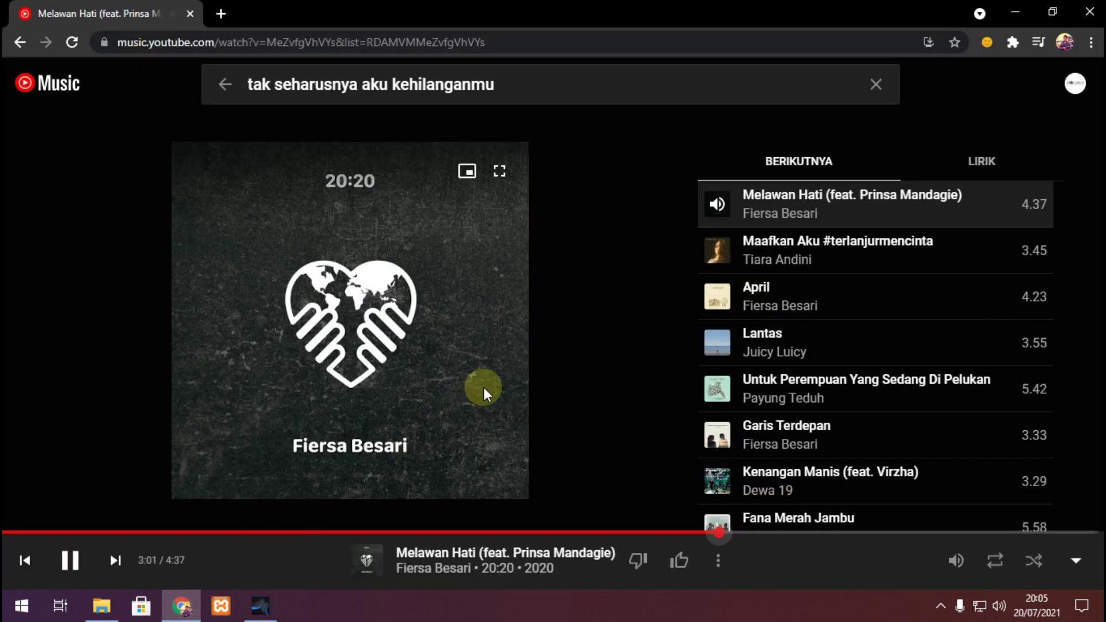
{"action": "key", "text": "space"}
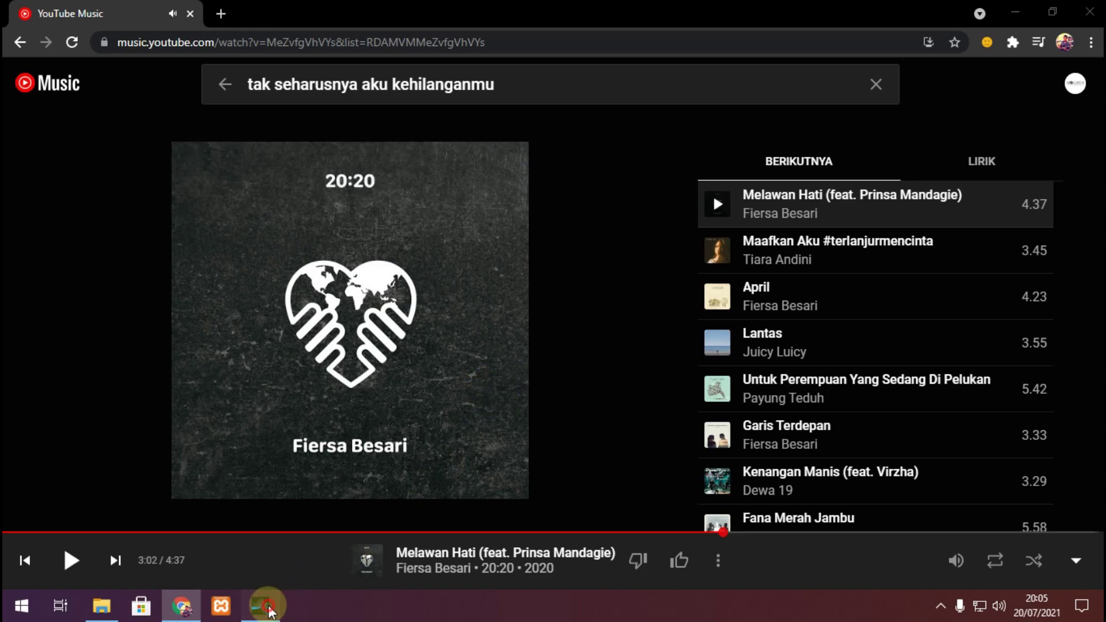
- Return to Studio One, cut the 640 Hz band to -0.7 and play the mix from bar 73
{"action": "left_click", "coordinate": [263, 605]}
{"action": "left_click_drag", "start_coordinate": [641, 301], "coordinate": [638, 307]}
{"action": "key", "text": "space"}
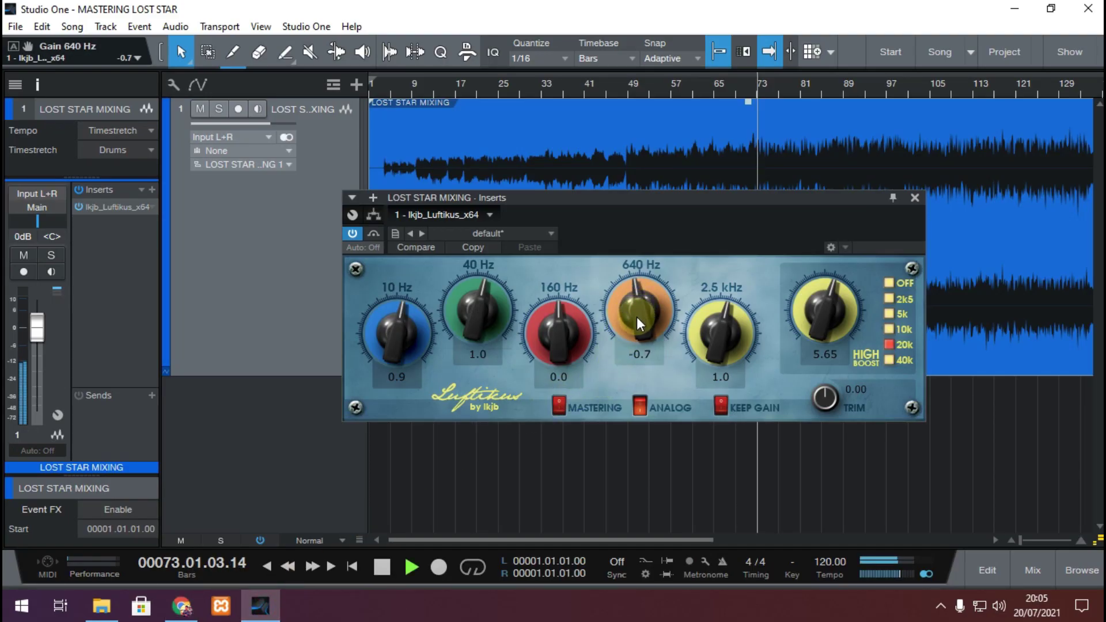
- Raise Luftikus's 2.5 kHz band to 1.3 and High Boost to 5.95, set 640 Hz to -0.5, and close the equalizer after auditioning
{"action": "left_click_drag", "start_coordinate": [725, 330], "coordinate": [721, 326]}
{"action": "left_click_drag", "start_coordinate": [826, 316], "coordinate": [826, 309]}
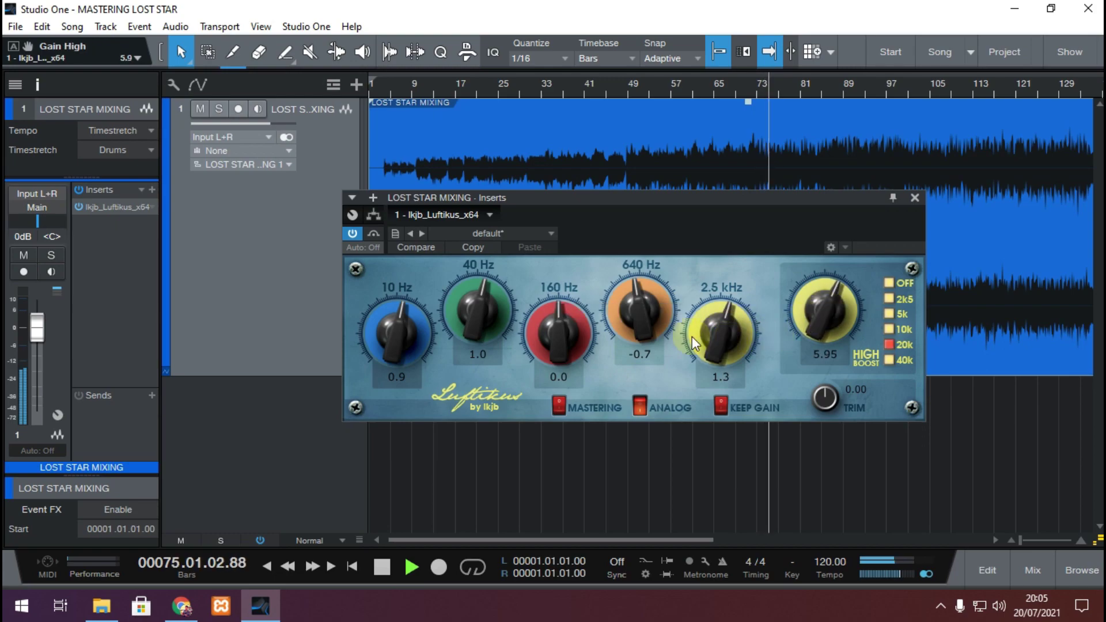
{"action": "left_click_drag", "start_coordinate": [636, 314], "coordinate": [636, 313]}
{"action": "key", "text": "space"}
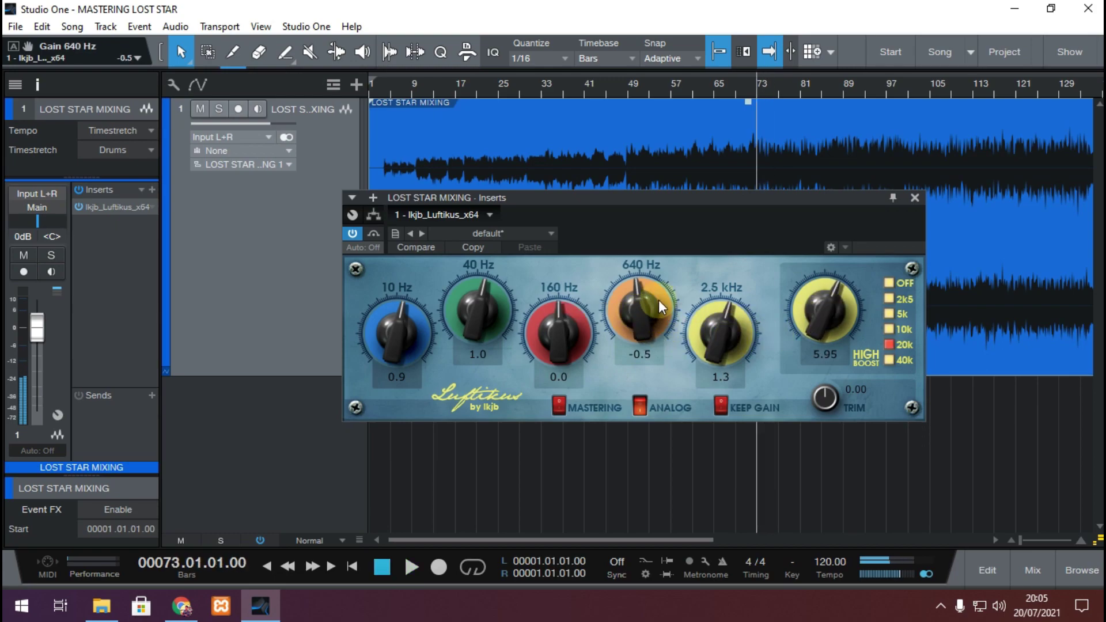
{"action": "left_click", "coordinate": [914, 198]}
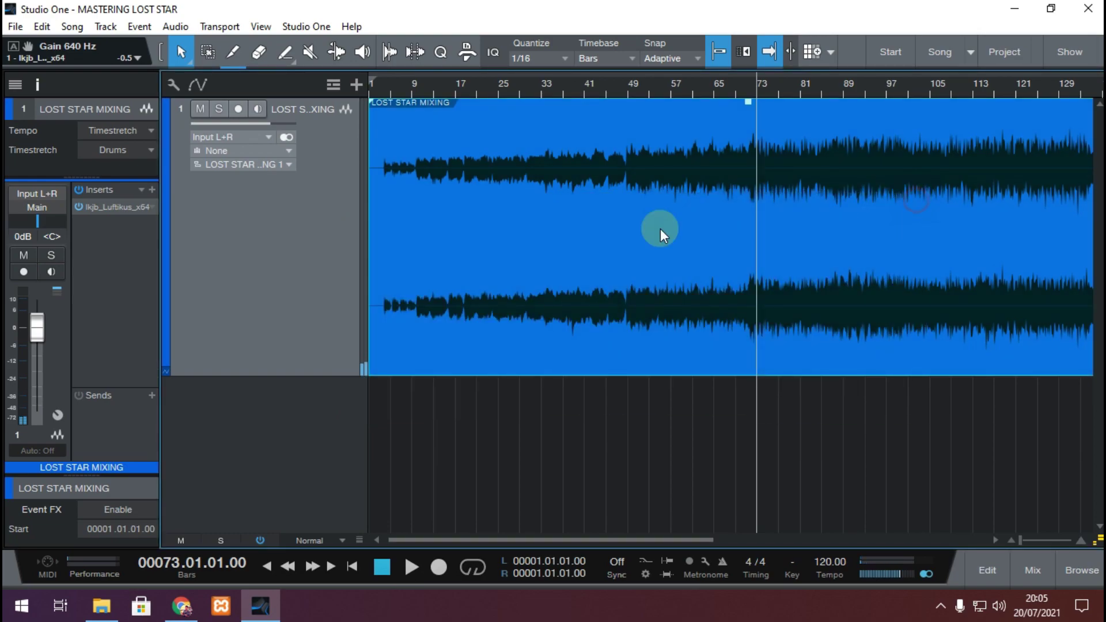
- Search the insert effects for "LIN" and add LinMB Stereo to the LOST STAR MIXING track after Luftikus
{"action": "left_click", "coordinate": [153, 189]}
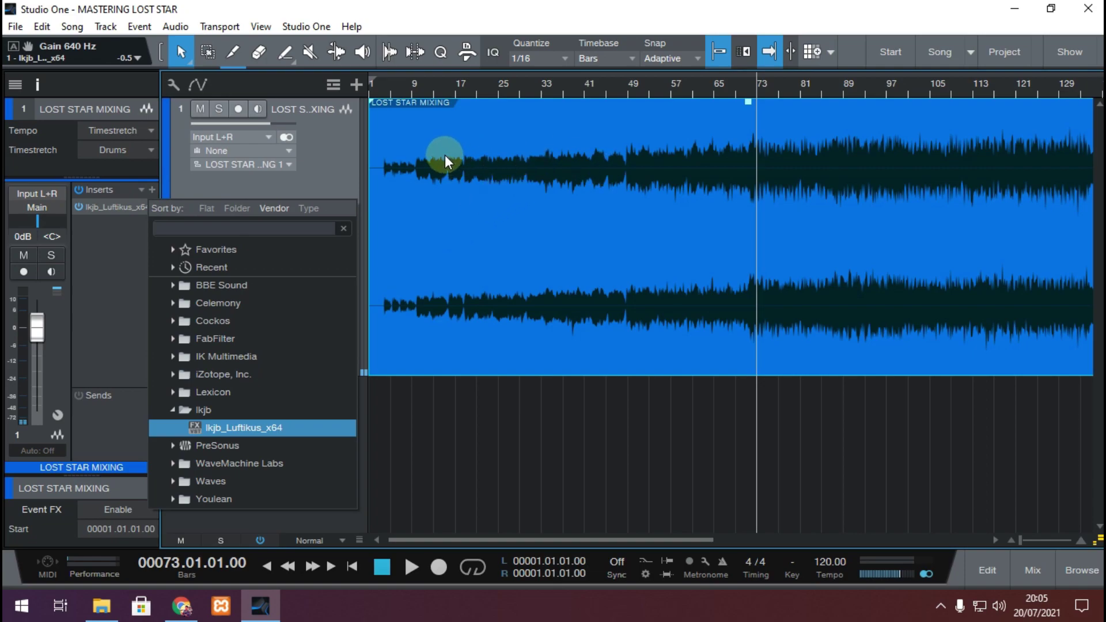
{"action": "type", "text": "MUL"}
{"action": "left_click", "coordinate": [251, 228]}
{"action": "key", "text": "BackSpace"}
{"action": "key", "text": "BackSpace"}
{"action": "key", "text": "BackSpace"}
{"action": "type", "text": "L"}
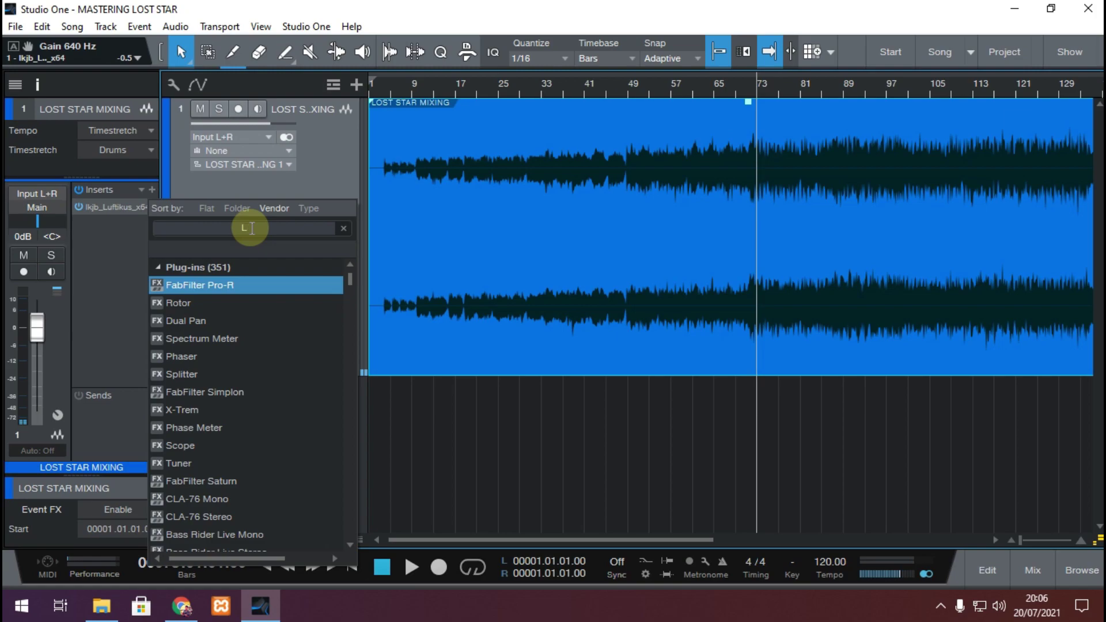
{"action": "type", "text": "INB"}
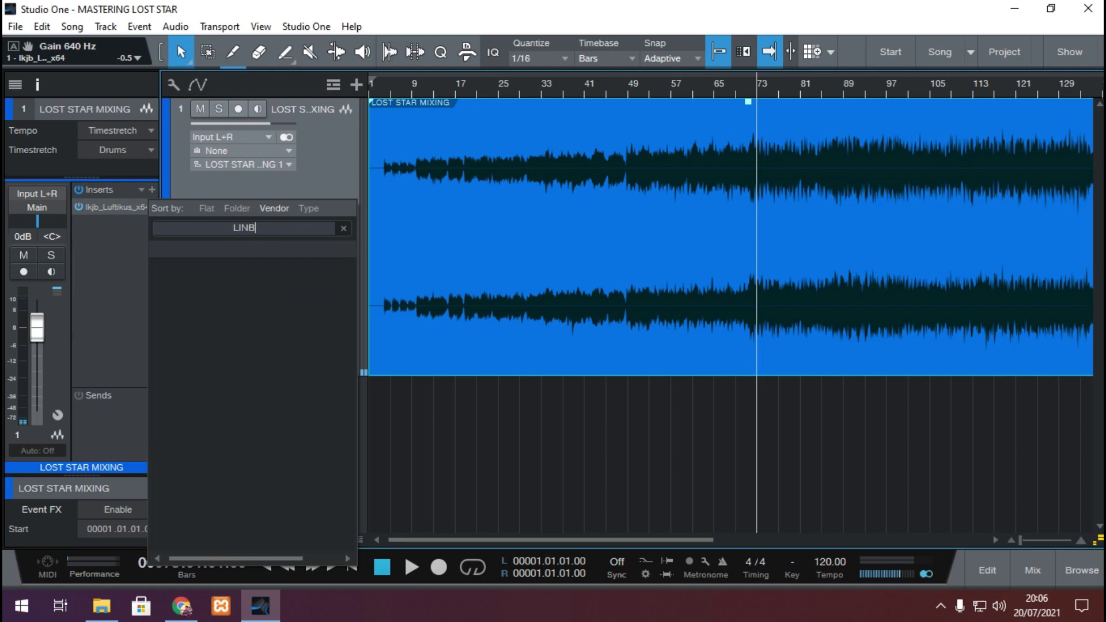
{"action": "key", "text": "BackSpace"}
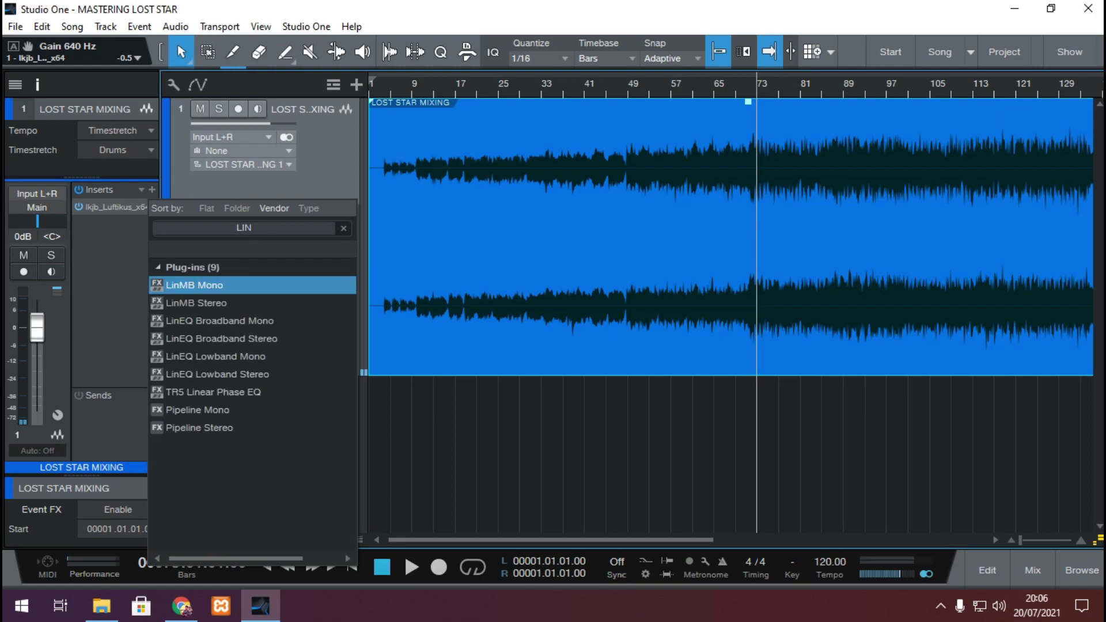
{"action": "double_click", "coordinate": [222, 306]}
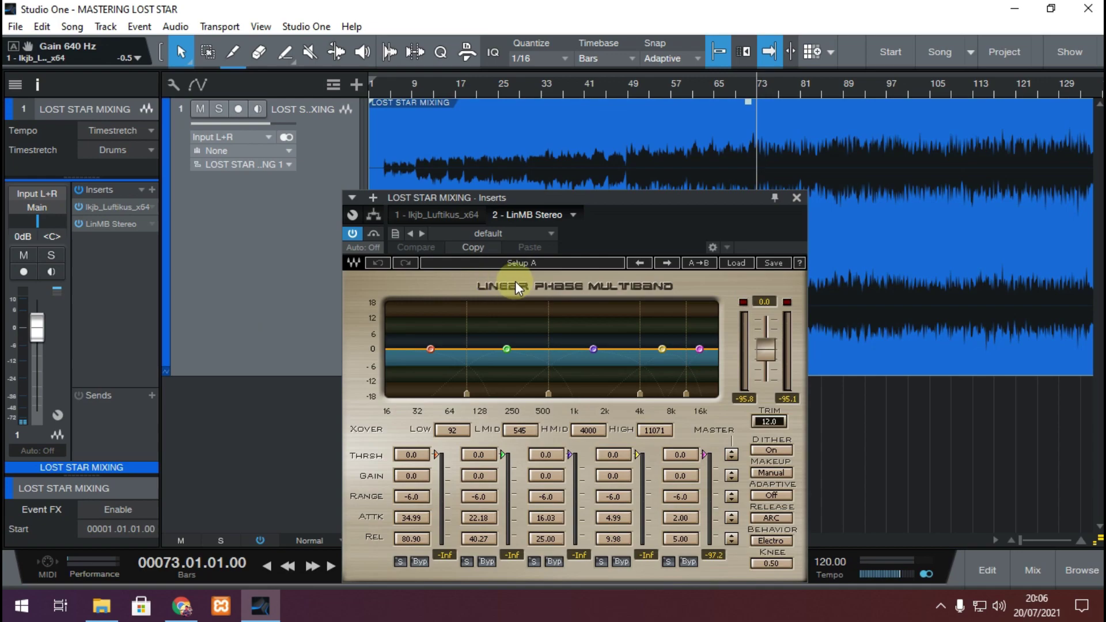
- Load the Hard Basic factory preset in LinMB
{"action": "left_click_drag", "start_coordinate": [576, 199], "coordinate": [593, 105]}
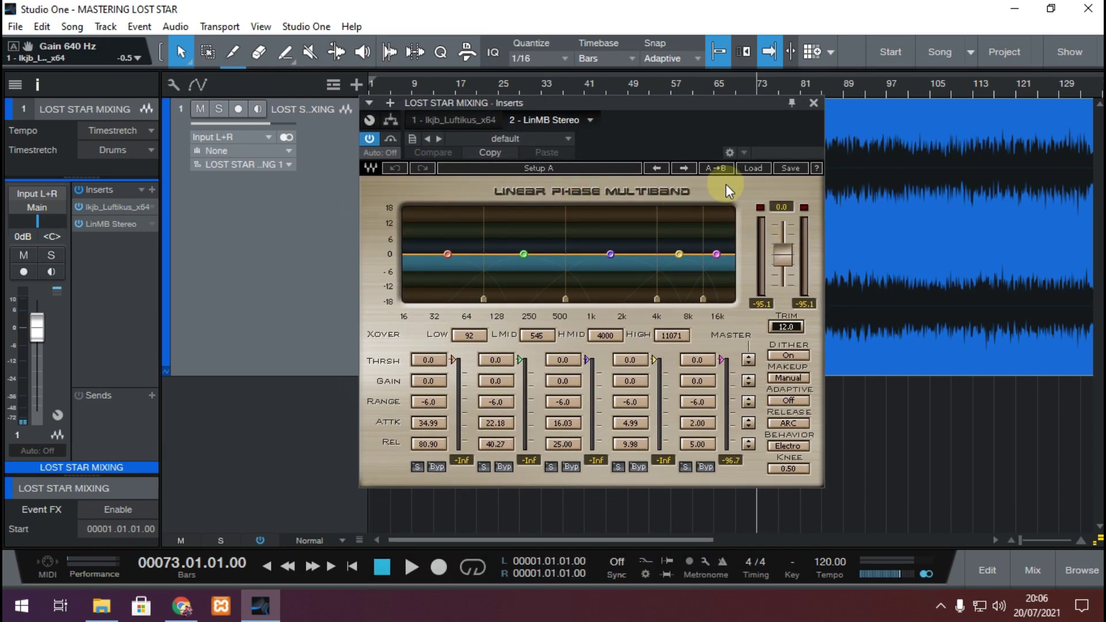
{"action": "left_click", "coordinate": [753, 169]}
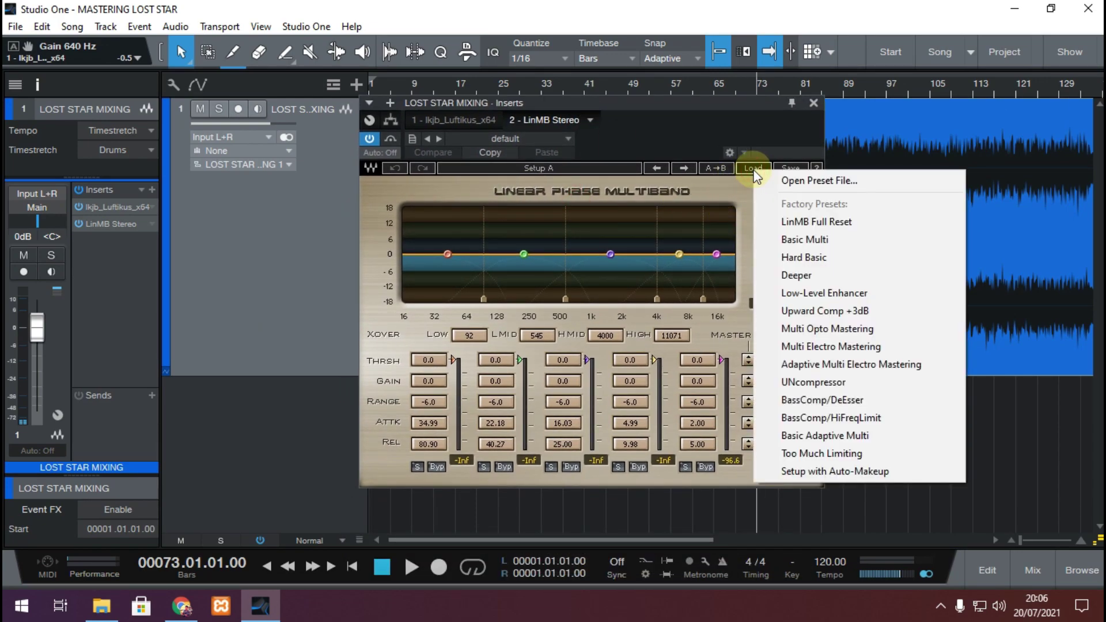
{"action": "left_click", "coordinate": [825, 261]}
{"action": "left_click_drag", "start_coordinate": [689, 107], "coordinate": [689, 174]}
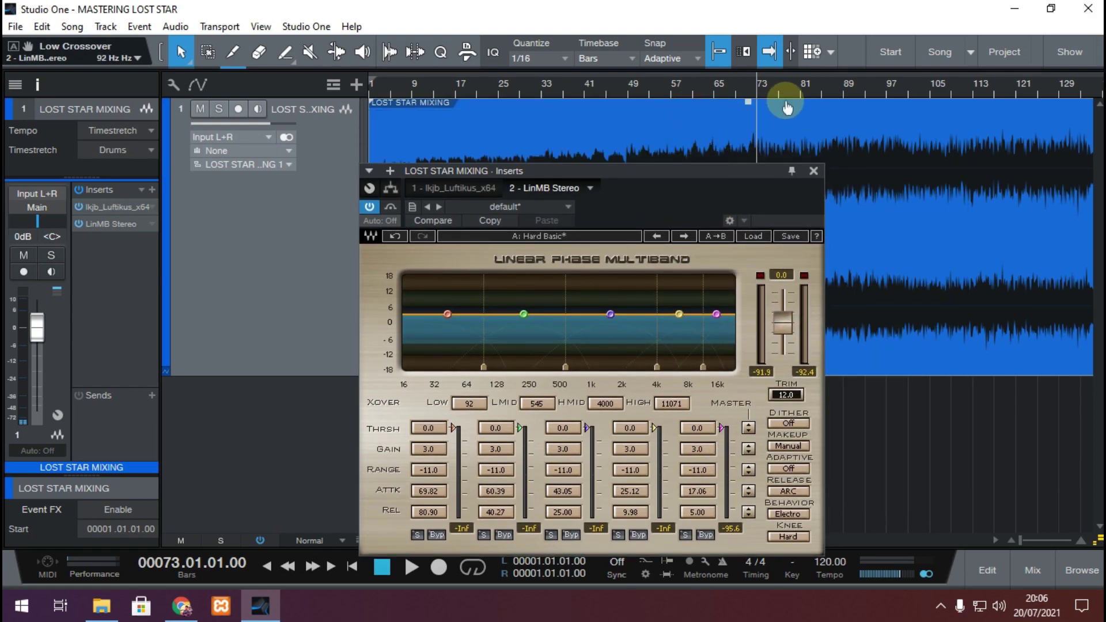
- Play the loud section of the mix and reposition playback to bar 91 to read each LinMB band's peak level
{"action": "left_click", "coordinate": [841, 92]}
{"action": "key", "text": "space"}
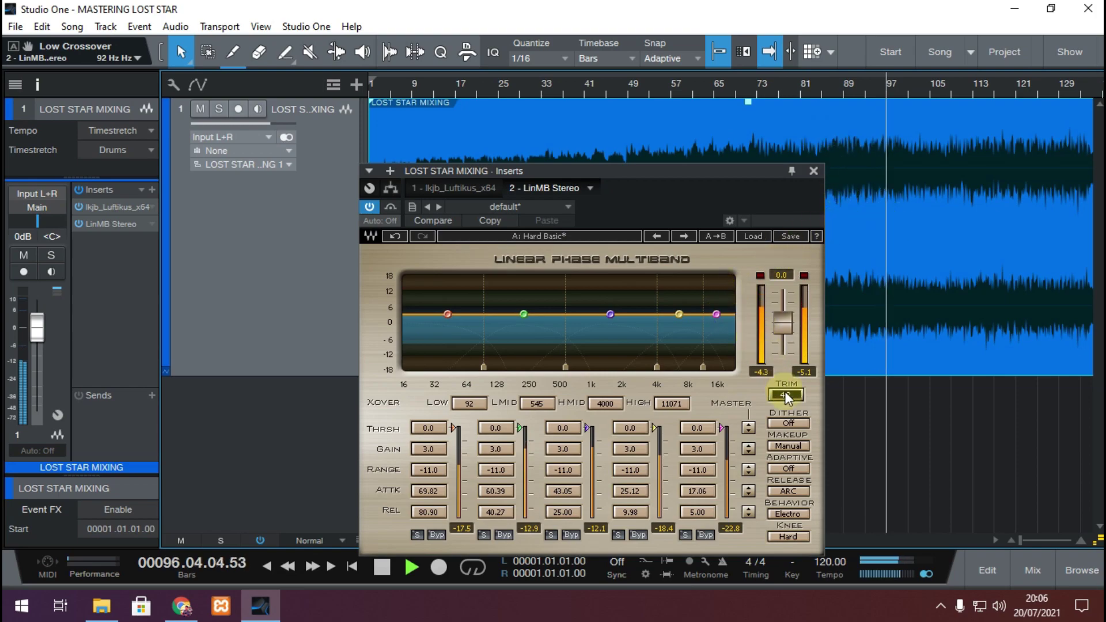
{"action": "left_click", "coordinate": [667, 175]}
{"action": "left_click_drag", "start_coordinate": [666, 176], "coordinate": [656, 104]}
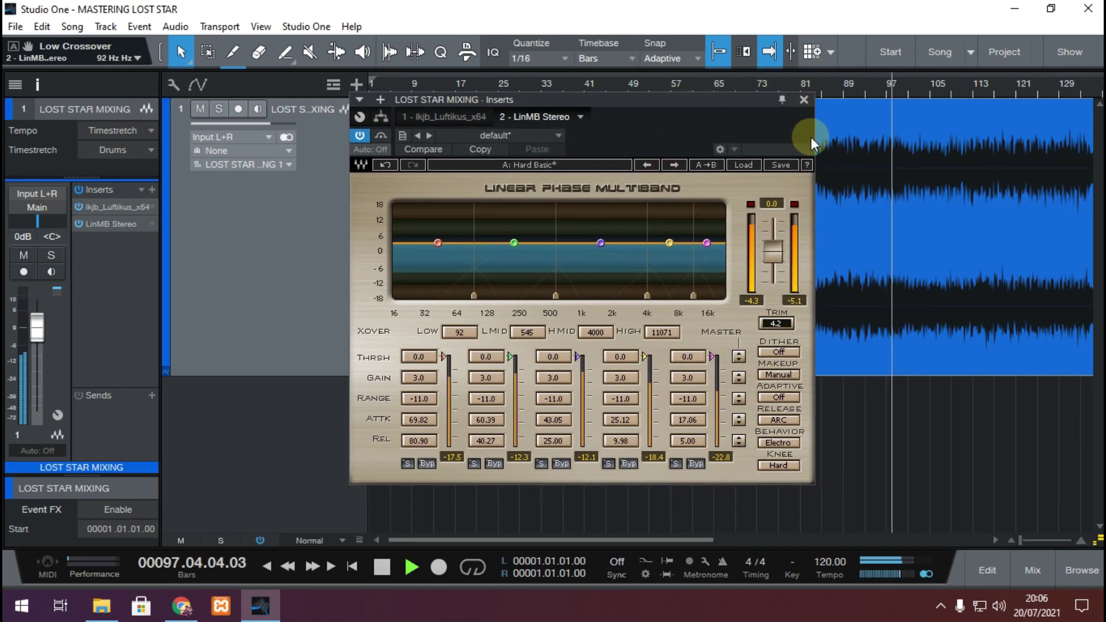
{"action": "left_click", "coordinate": [962, 89]}
{"action": "left_click", "coordinate": [855, 90]}
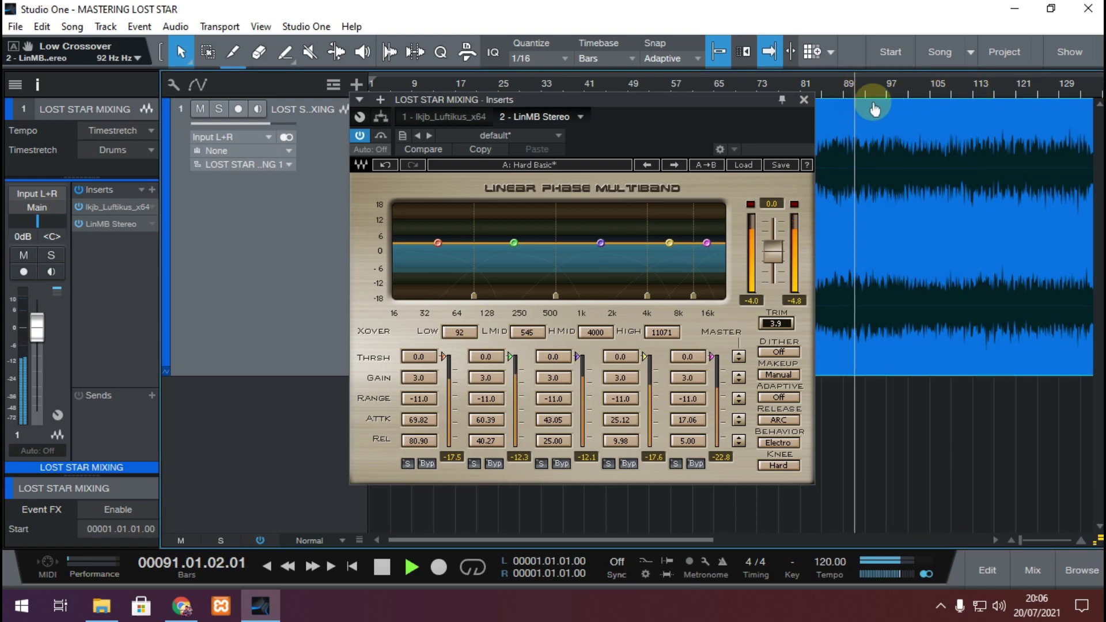
{"action": "key", "text": "space"}
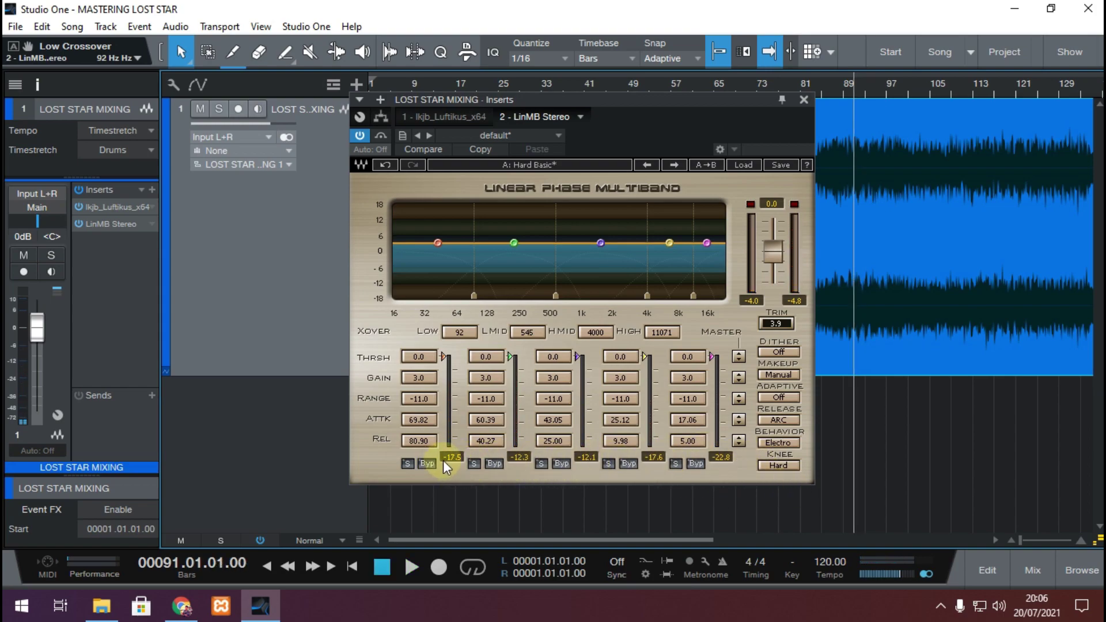
- Set the LinMB thresholds for bands 1 to 5 to -17.5, -12.3, -12.1, -17.6 and -22.8 dB
{"action": "left_click", "coordinate": [691, 357]}
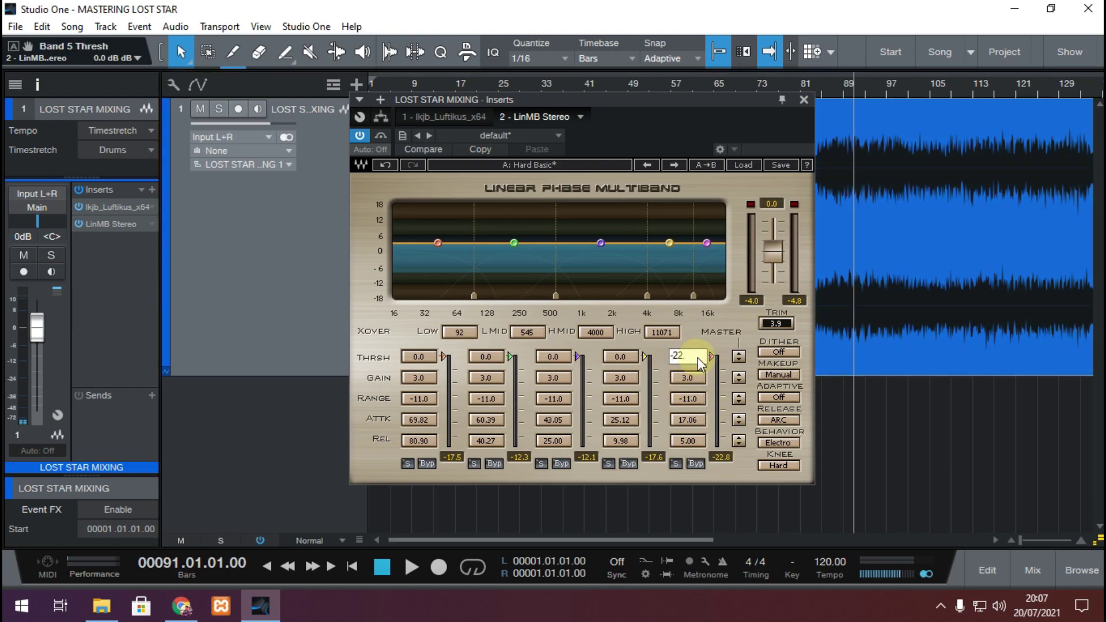
{"action": "left_click", "coordinate": [631, 356]}
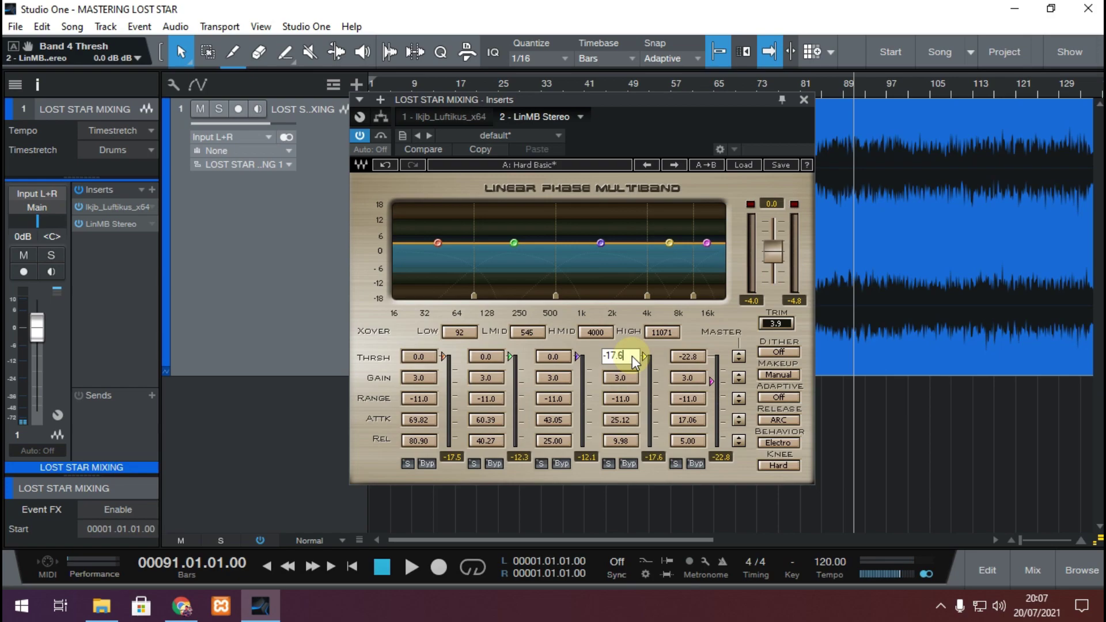
{"action": "left_click", "coordinate": [553, 356]}
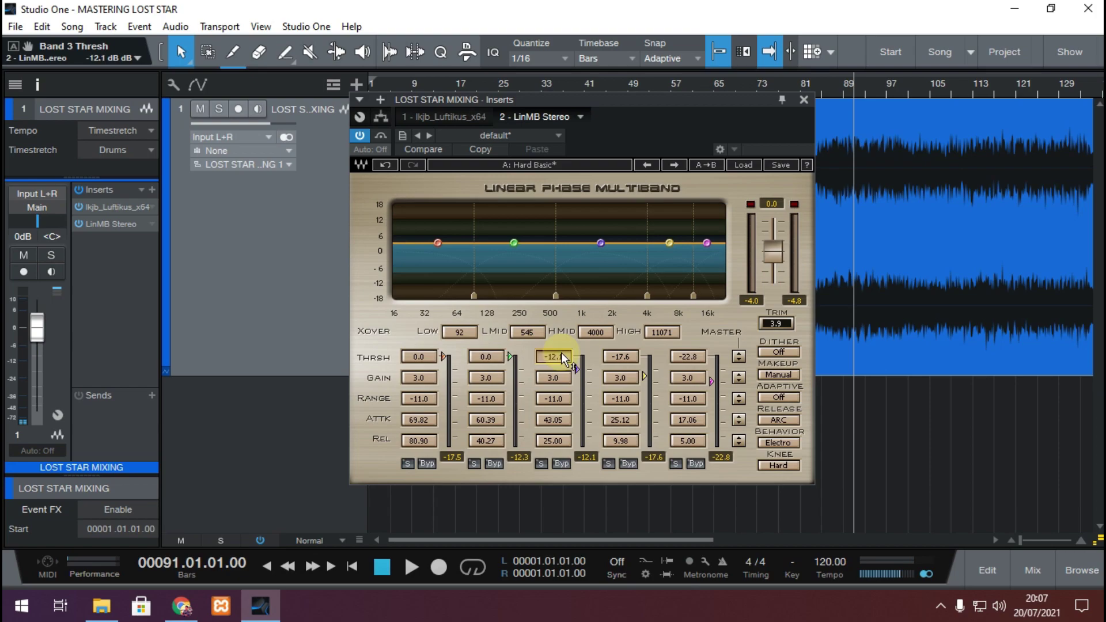
{"action": "left_click", "coordinate": [491, 356]}
{"action": "left_click", "coordinate": [424, 355]}
{"action": "left_click", "coordinate": [424, 355]}
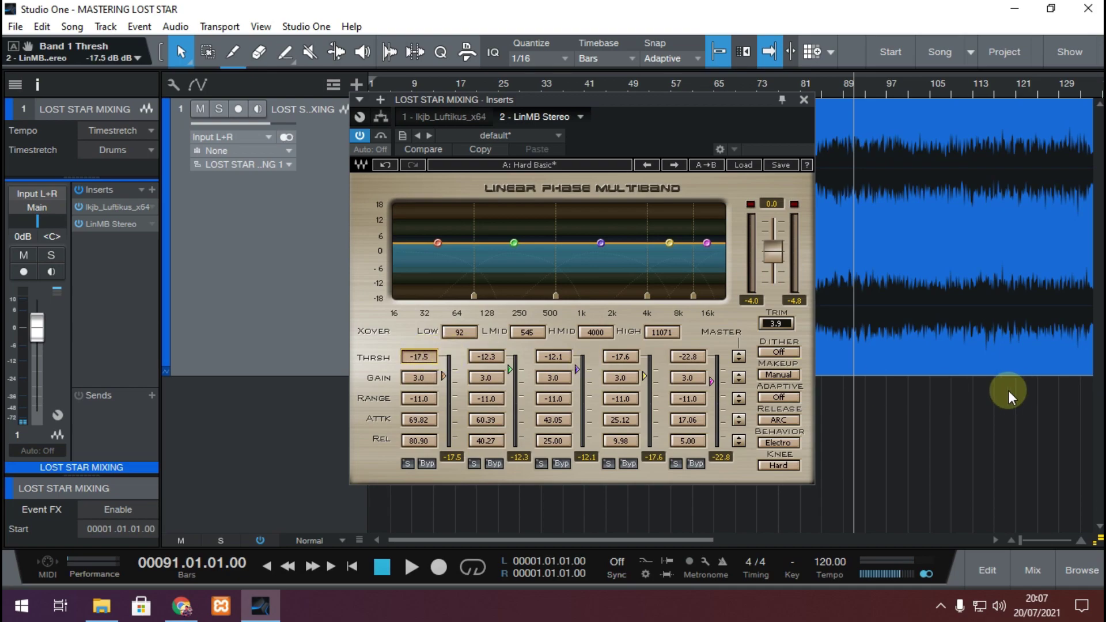
- Play from bar 91 and lower all band thresholds together until band 1 reaches -30.9 dB
{"action": "key", "text": "space"}
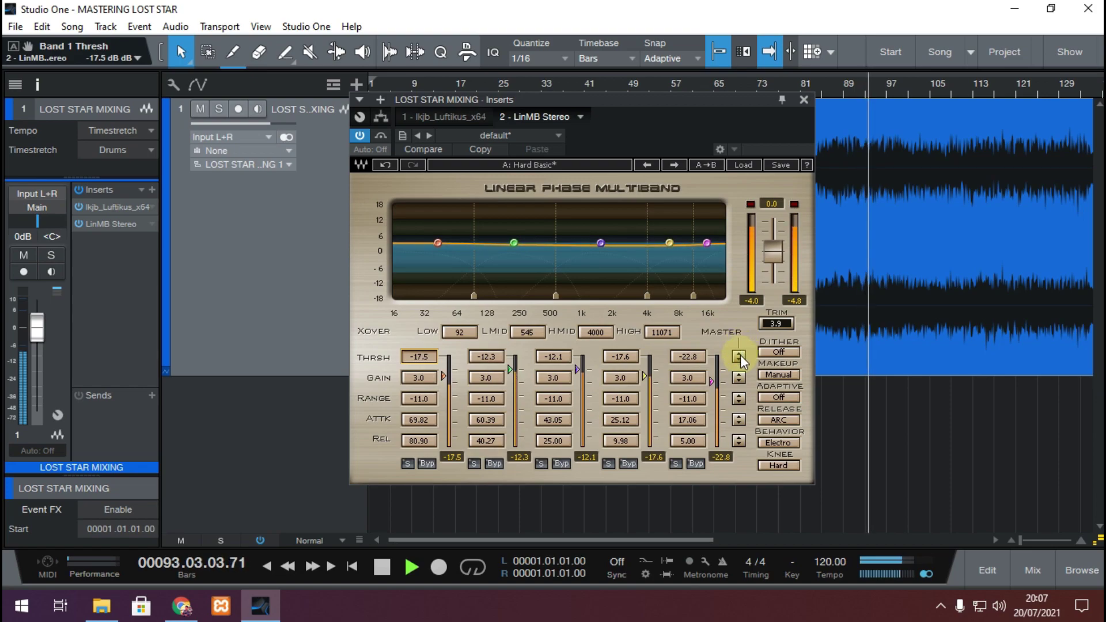
{"action": "key", "text": "space"}
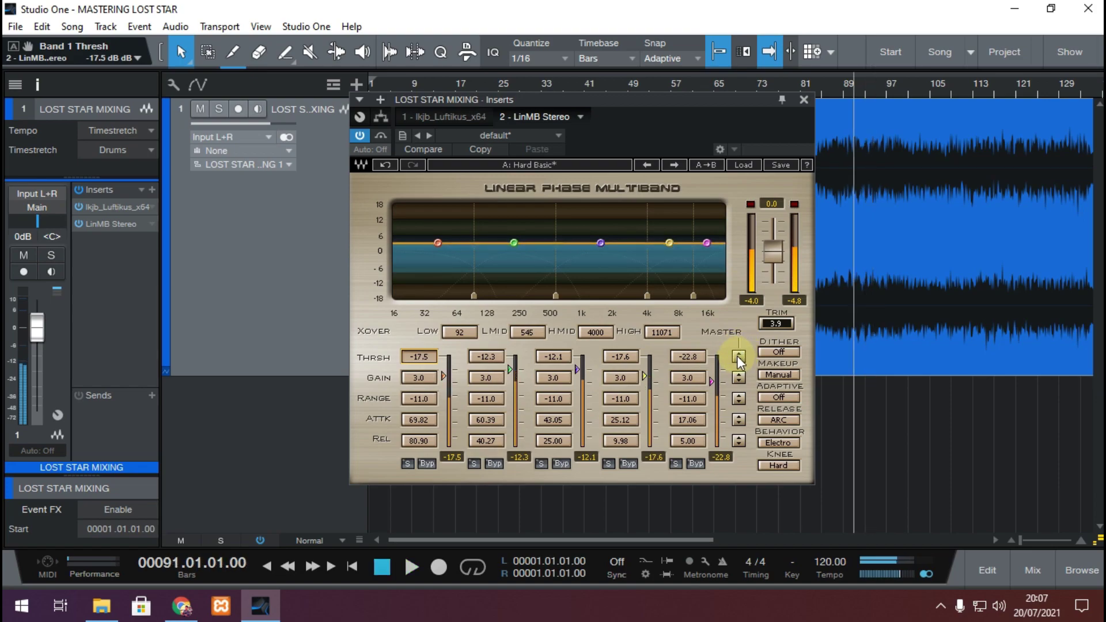
{"action": "key", "text": "space"}
{"action": "left_click_drag", "start_coordinate": [737, 355], "coordinate": [521, 265]}
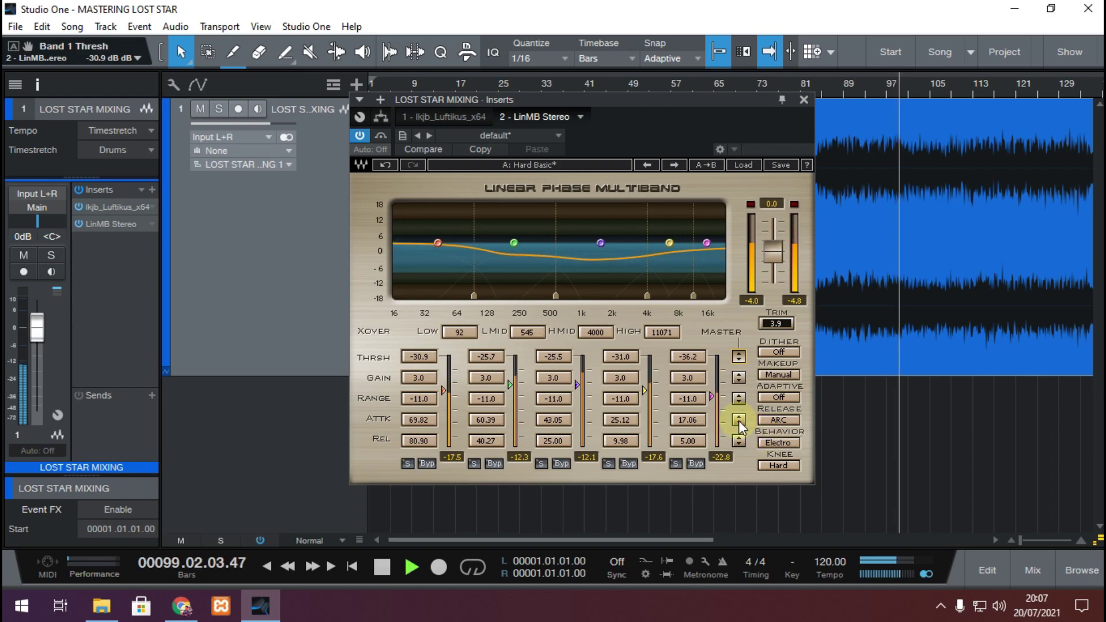
- Lengthen attack and release on all bands together until band 1 reaches 112.45 ms attack and 125.02 ms release, and stop playback
{"action": "scroll", "coordinate": [739, 420], "scroll_direction": "up", "scroll_amount": 3}
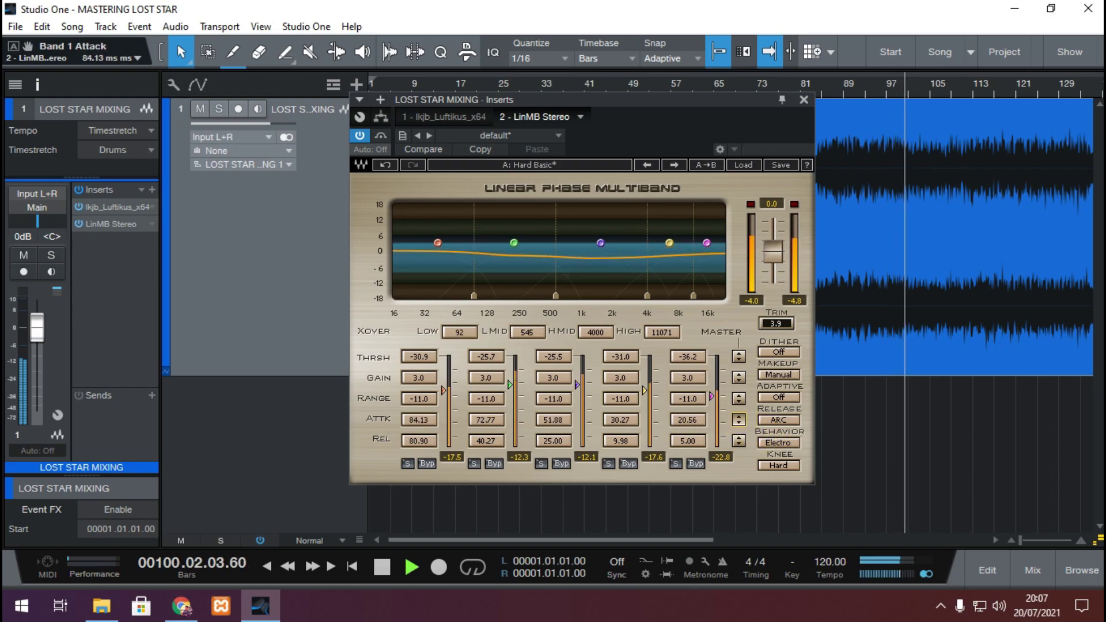
{"action": "scroll", "coordinate": [739, 420], "scroll_direction": "up", "scroll_amount": 4}
{"action": "scroll", "coordinate": [738, 420], "scroll_direction": "up", "scroll_amount": 1}
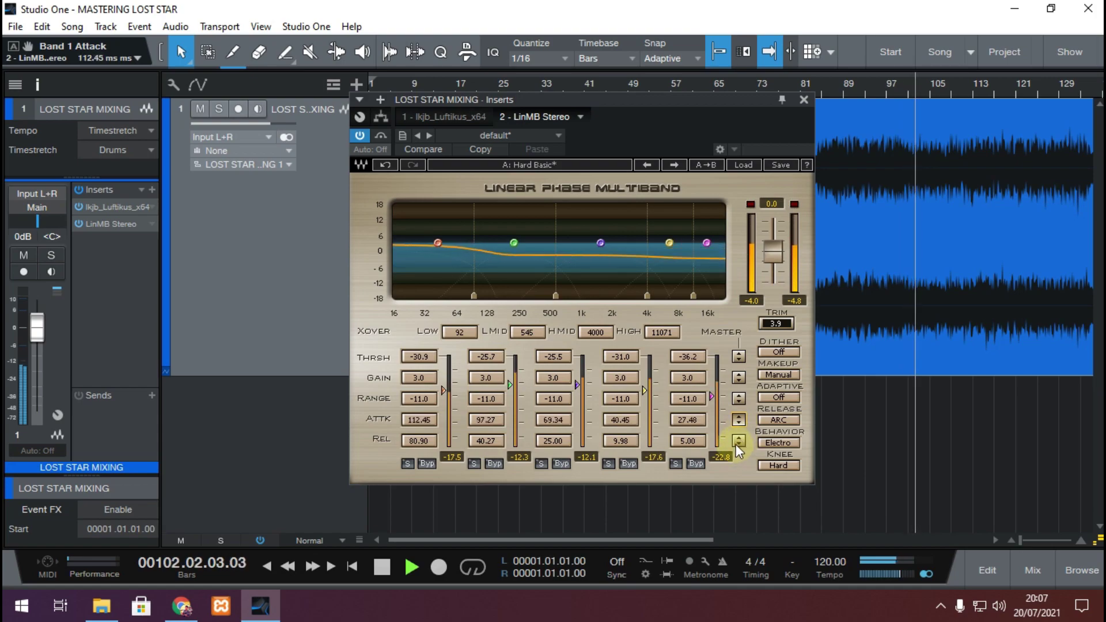
{"action": "scroll", "coordinate": [738, 442], "scroll_direction": "up", "scroll_amount": 7}
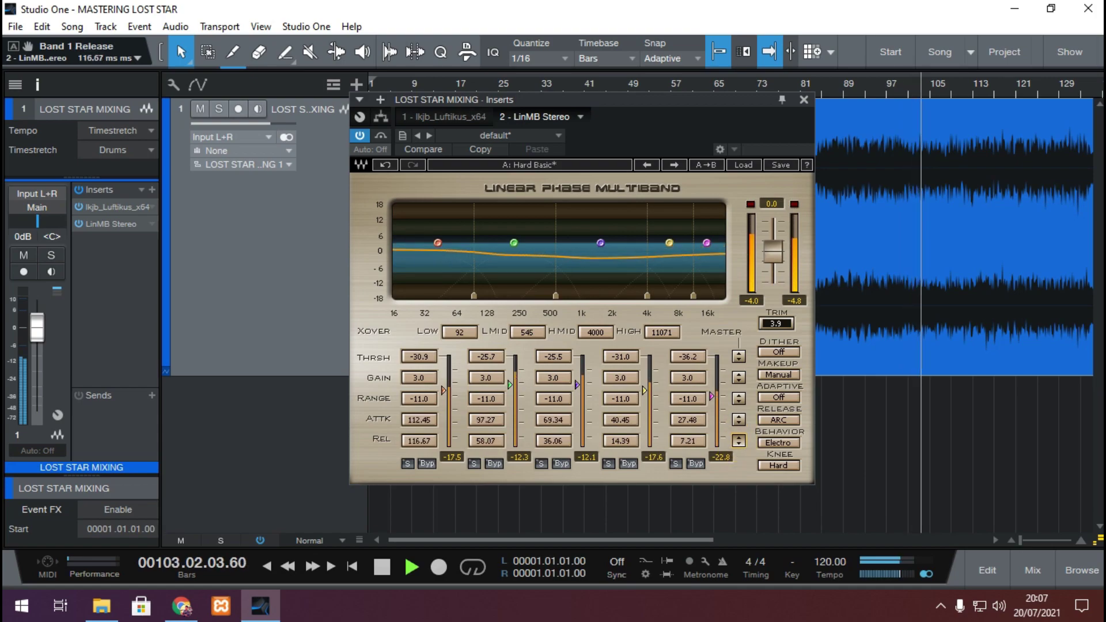
{"action": "scroll", "coordinate": [738, 442], "scroll_direction": "up", "scroll_amount": 1}
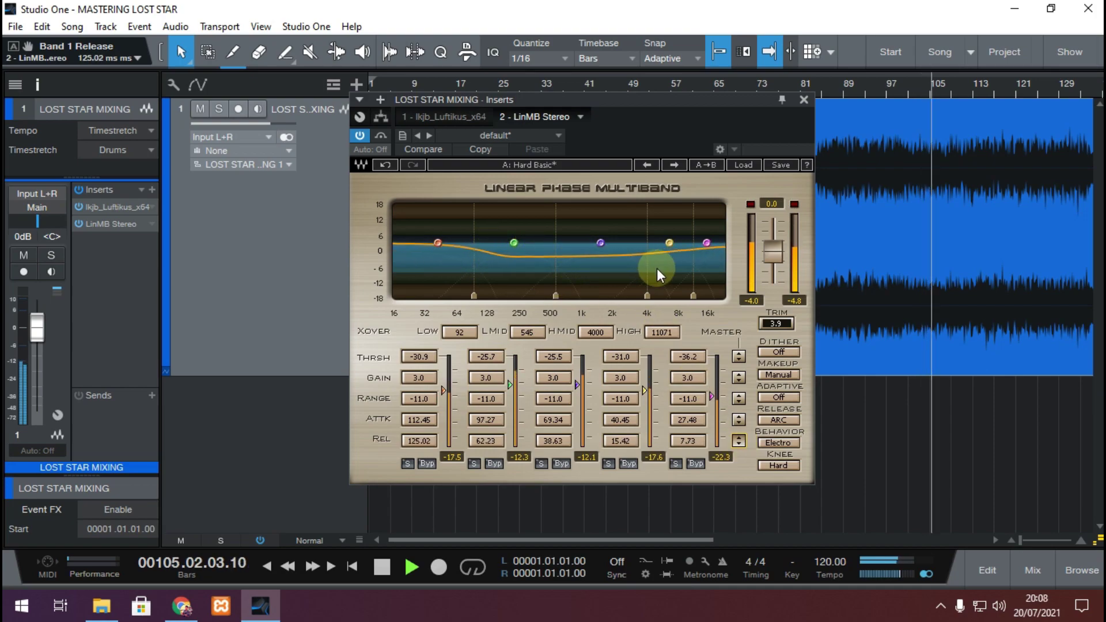
{"action": "key", "text": "space"}
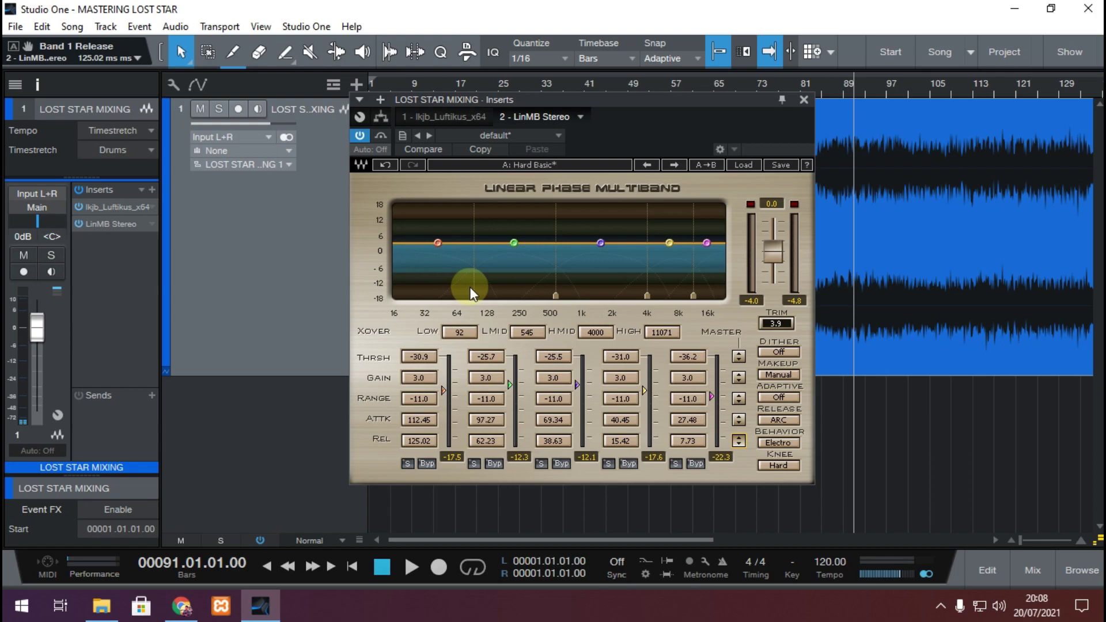
- While playing, set band 1's release to 396.25 ms and attack to 199.51 ms, and raise all thresholds together to -30.2 dB on band 1
{"action": "key", "text": "space"}
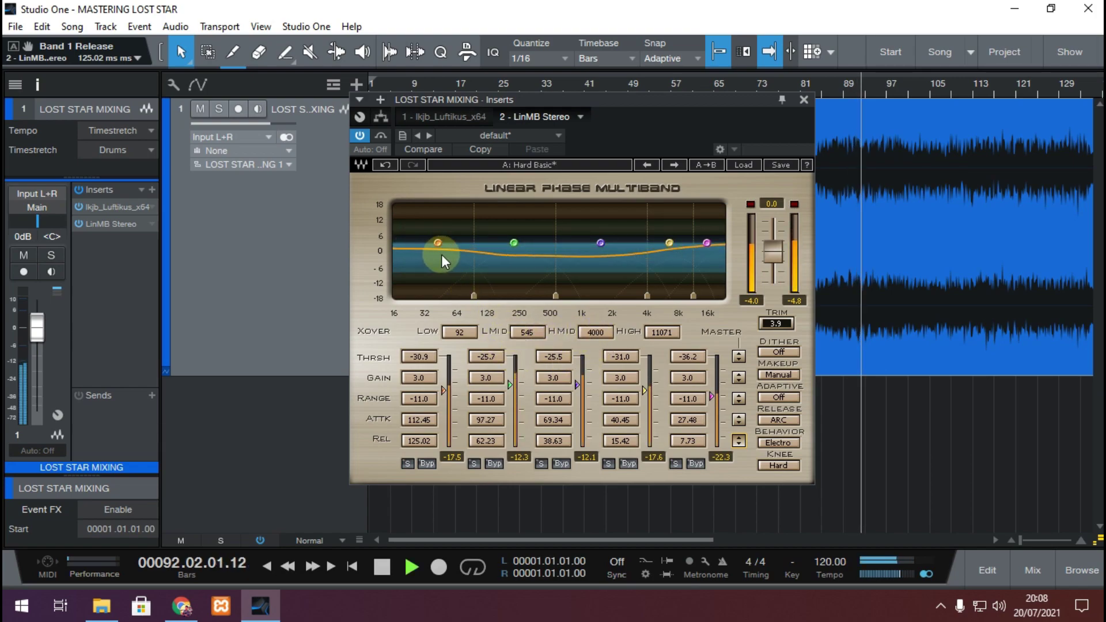
{"action": "left_click_drag", "start_coordinate": [409, 441], "coordinate": [421, 420]}
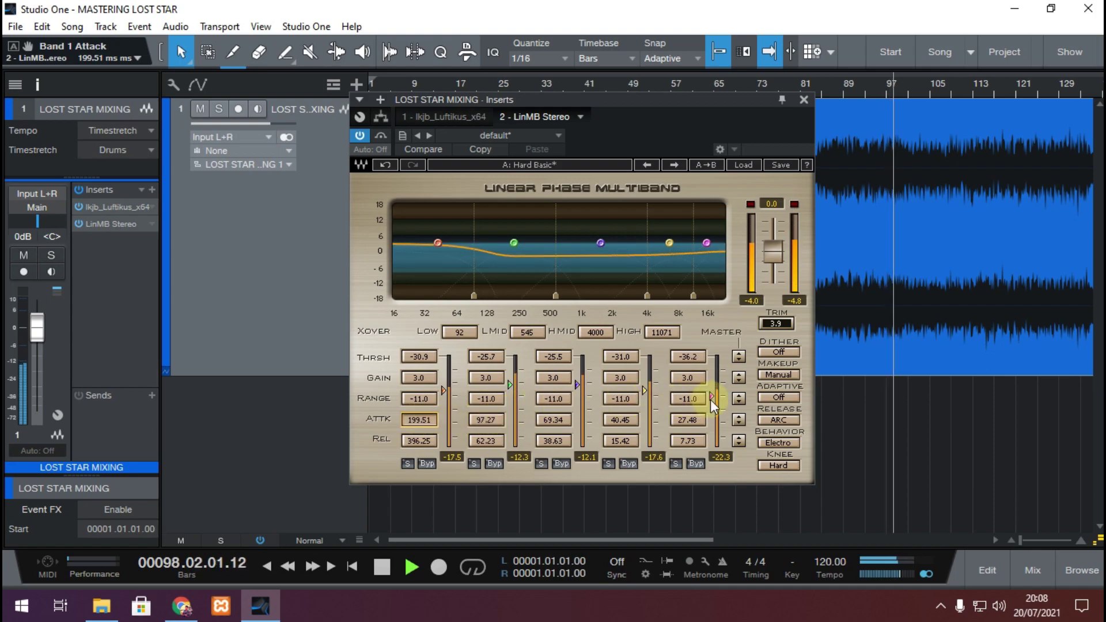
{"action": "left_click_drag", "start_coordinate": [740, 365], "coordinate": [740, 361]}
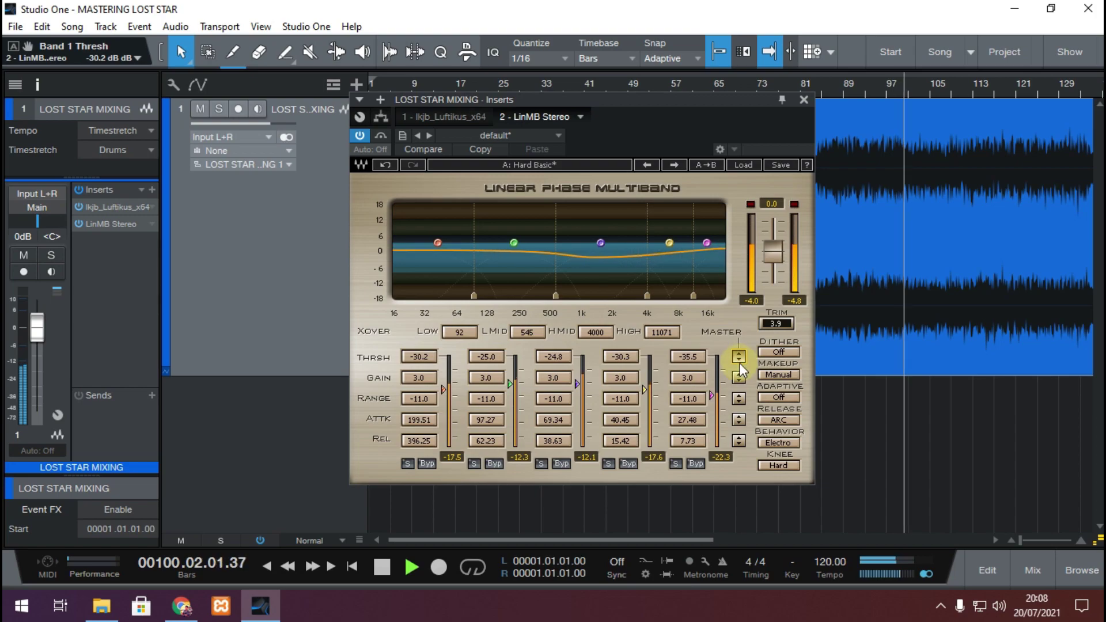
- Compare the mix with LinMB bypassed and active, and replay it from bar 91 and from about bar 85
{"action": "left_click", "coordinate": [382, 135]}
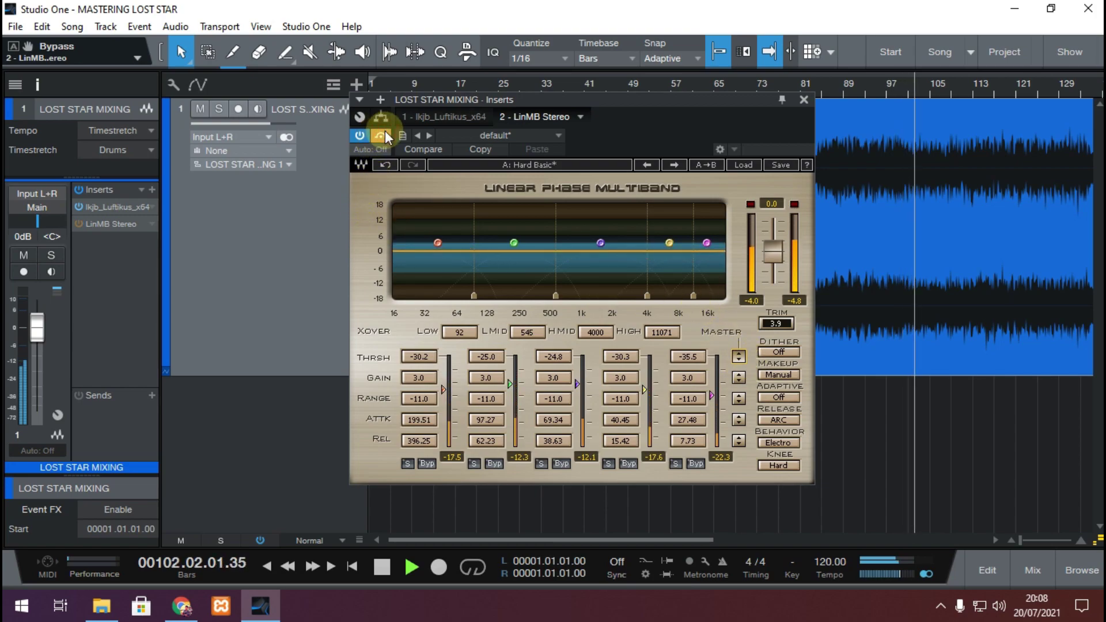
{"action": "left_click", "coordinate": [384, 132]}
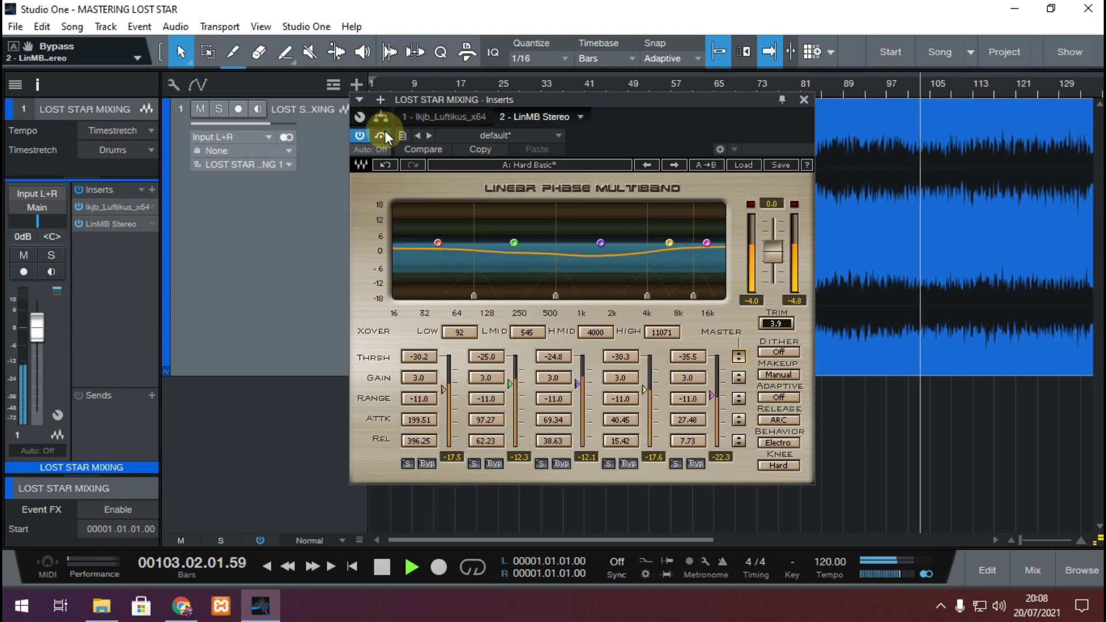
{"action": "left_click", "coordinate": [612, 254]}
{"action": "key", "text": "space"}
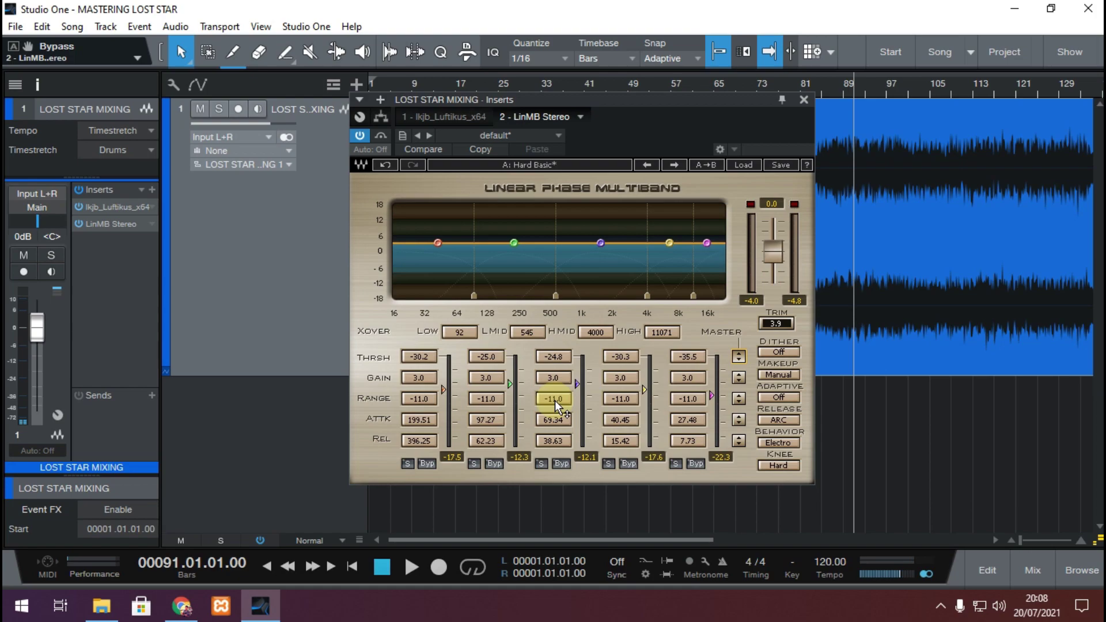
{"action": "key", "text": "space"}
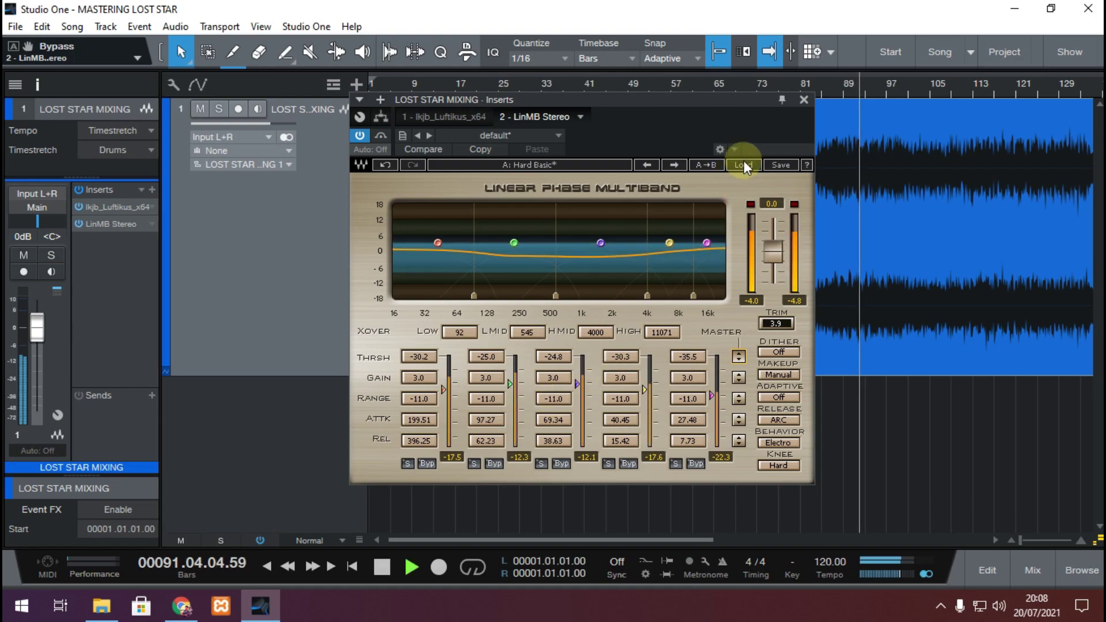
{"action": "left_click", "coordinate": [822, 88]}
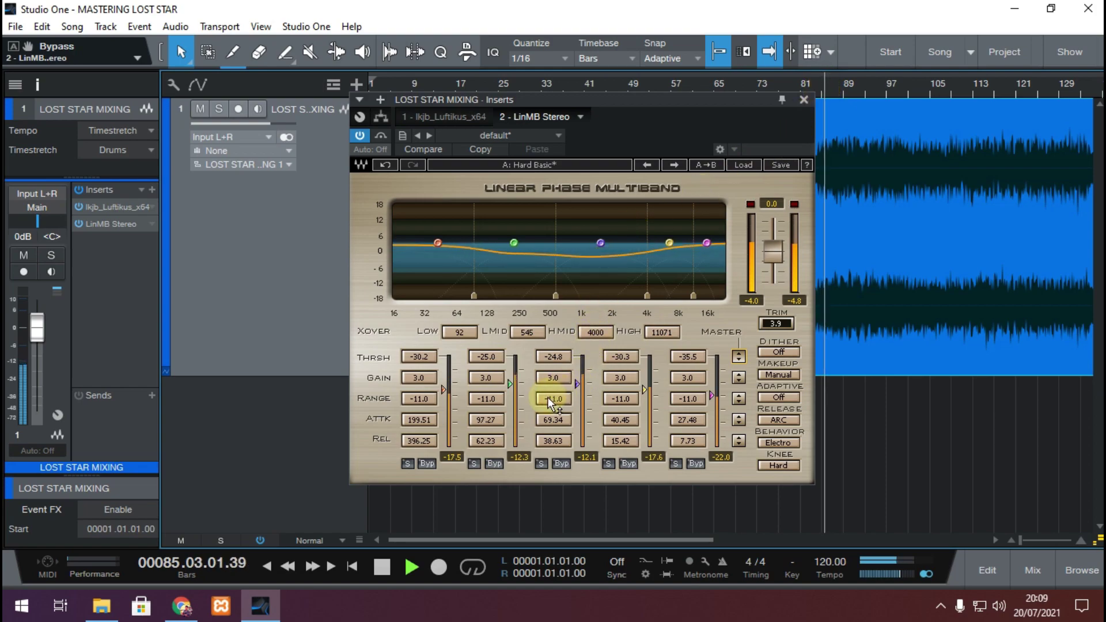
- Set band 3's range to -8.9 dB in LinMB and replay the mix from bar 85
{"action": "left_click_drag", "start_coordinate": [548, 397], "coordinate": [549, 388]}
{"action": "key", "text": "space"}
{"action": "key", "text": "space"}
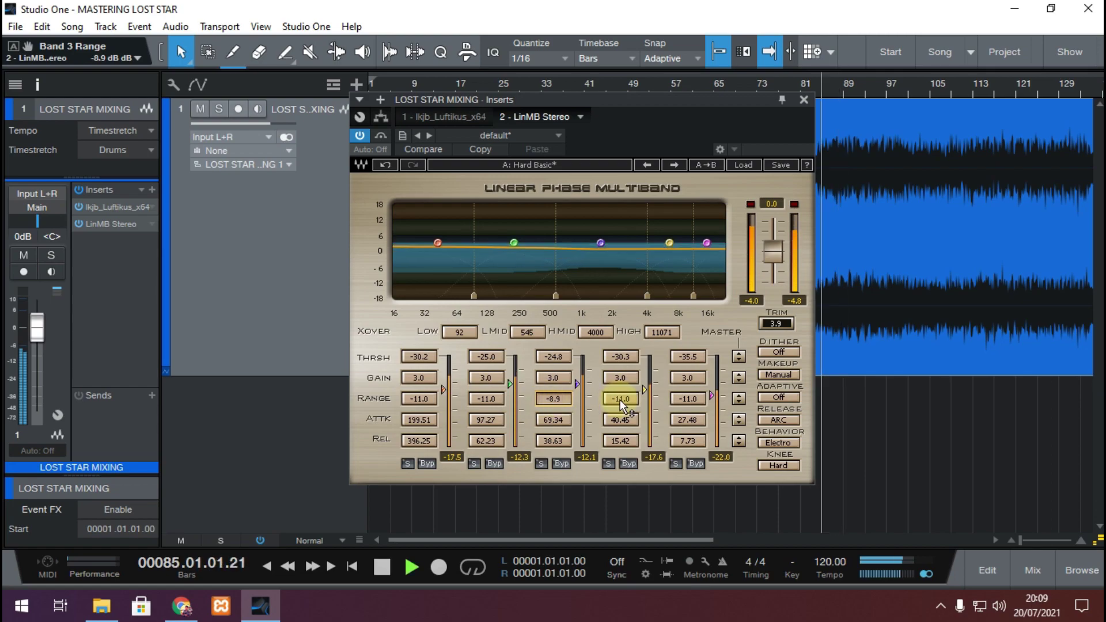
{"action": "key", "text": "space"}
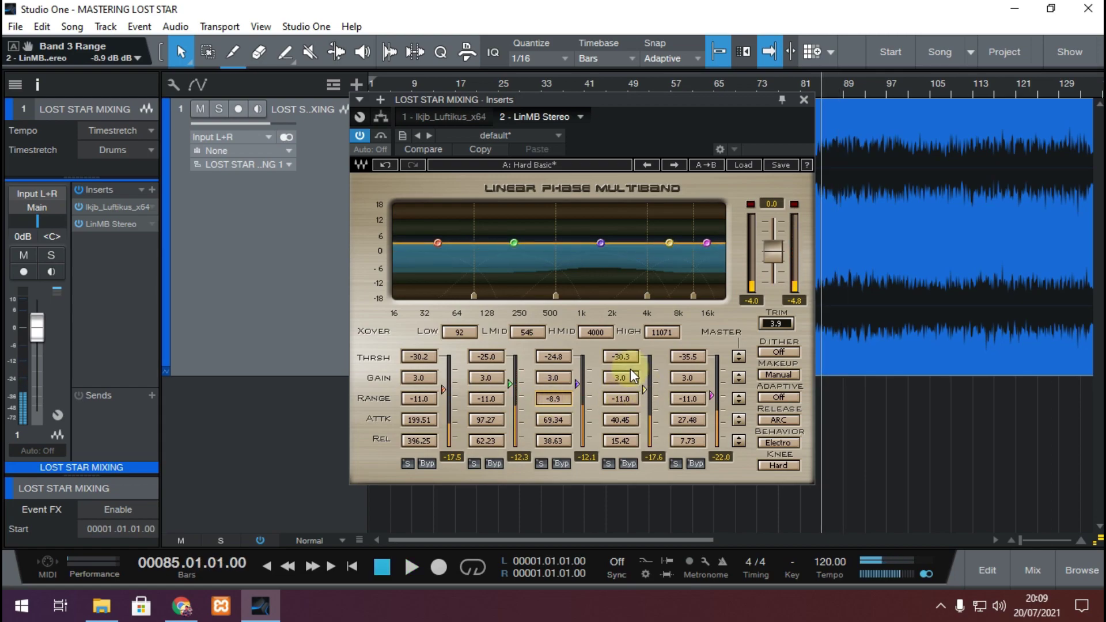
{"action": "key", "text": "space"}
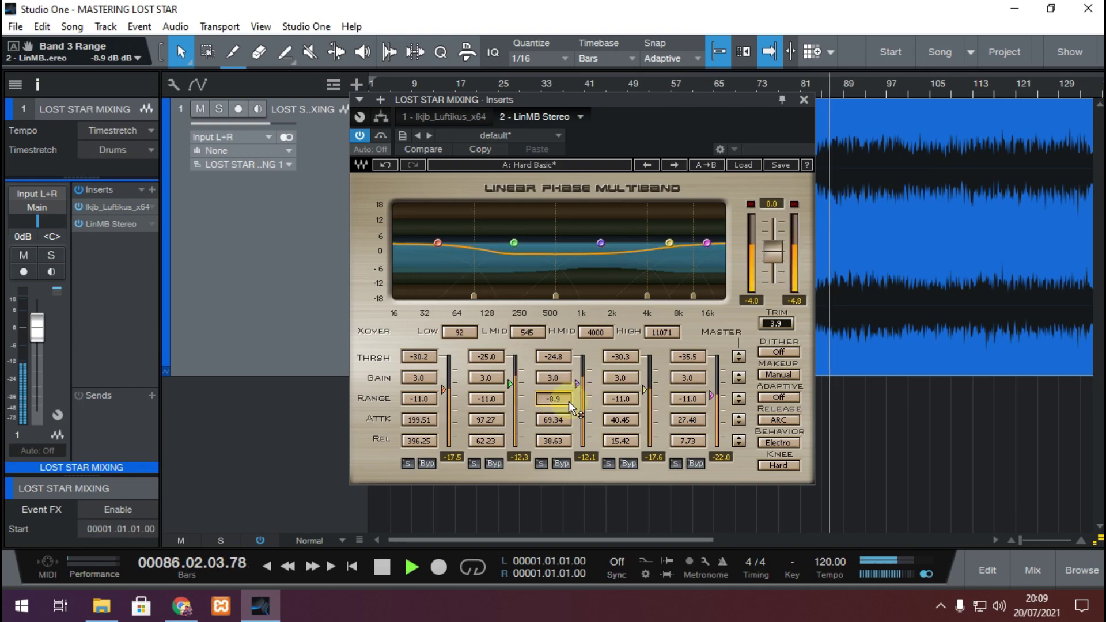
- Lengthen all attacks together to 230.66 ms on band 1, set band 5 to 115.60 ms attack and 21.33 ms release, and close LinMB
{"action": "left_click", "coordinate": [739, 418]}
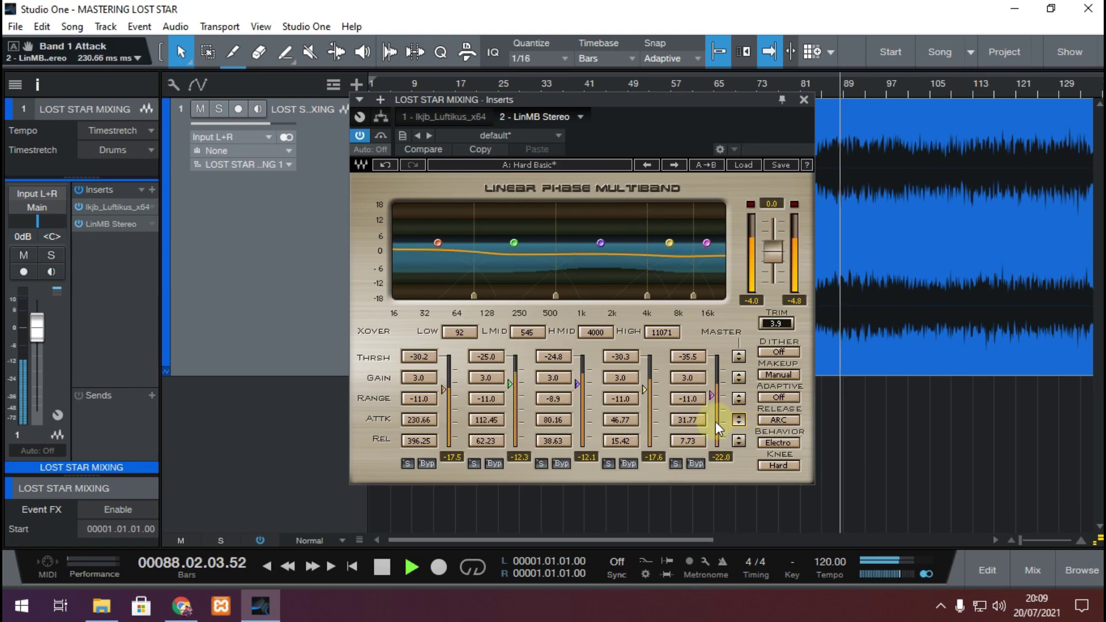
{"action": "left_click_drag", "start_coordinate": [695, 441], "coordinate": [688, 375]}
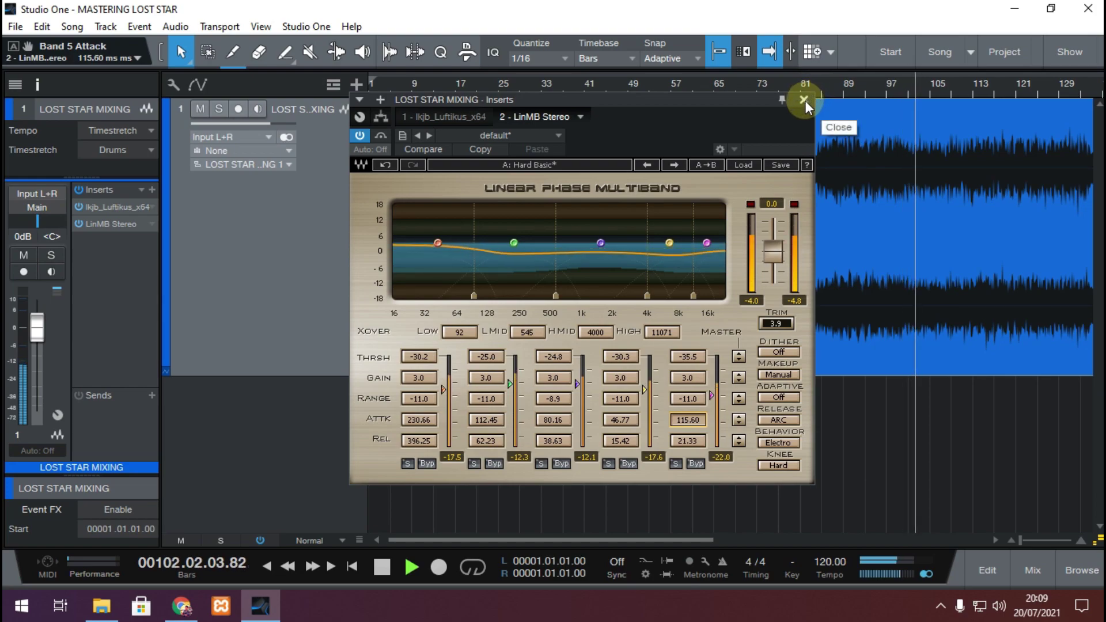
{"action": "key", "text": "space"}
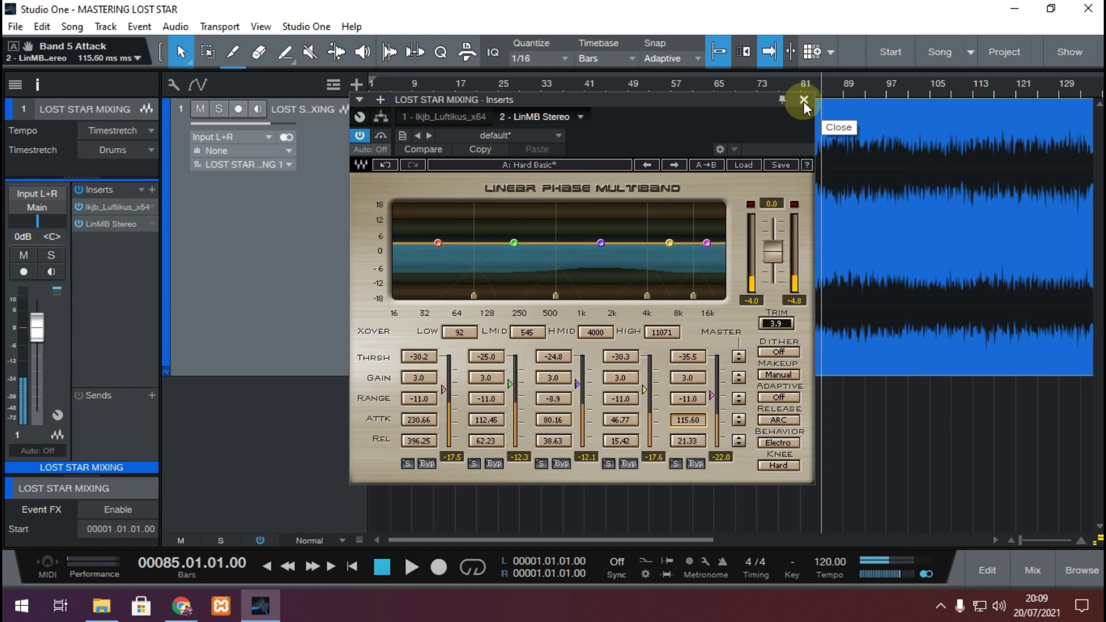
{"action": "left_click", "coordinate": [804, 101]}
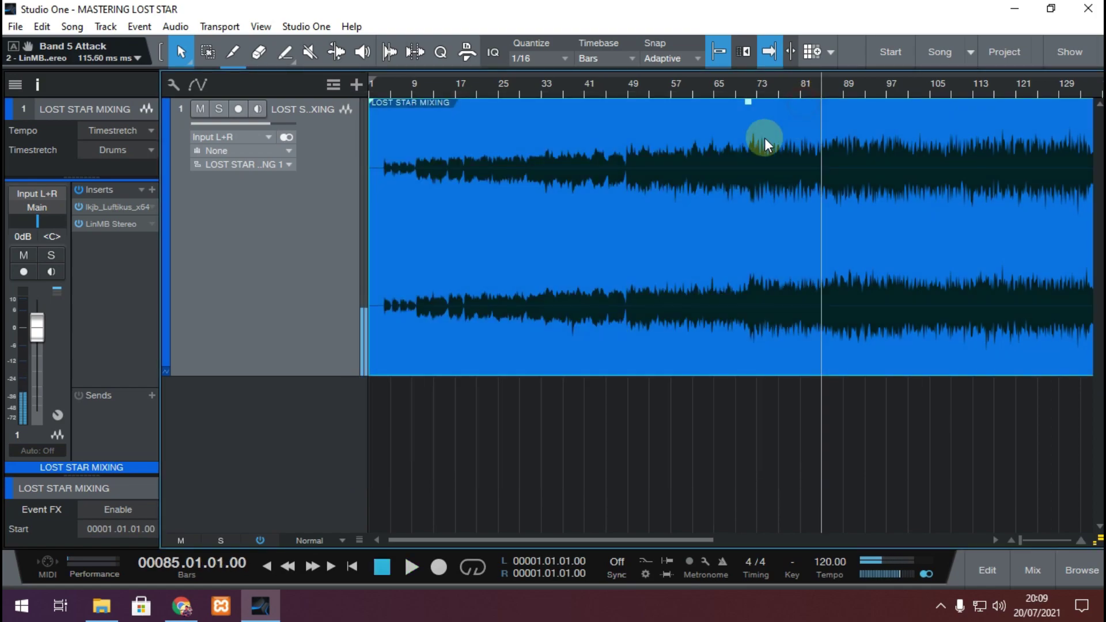
- Add the stereo FabFilter Saturn plug-in as the third insert on the LOST STAR MIXING track
{"action": "left_click", "coordinate": [152, 190]}
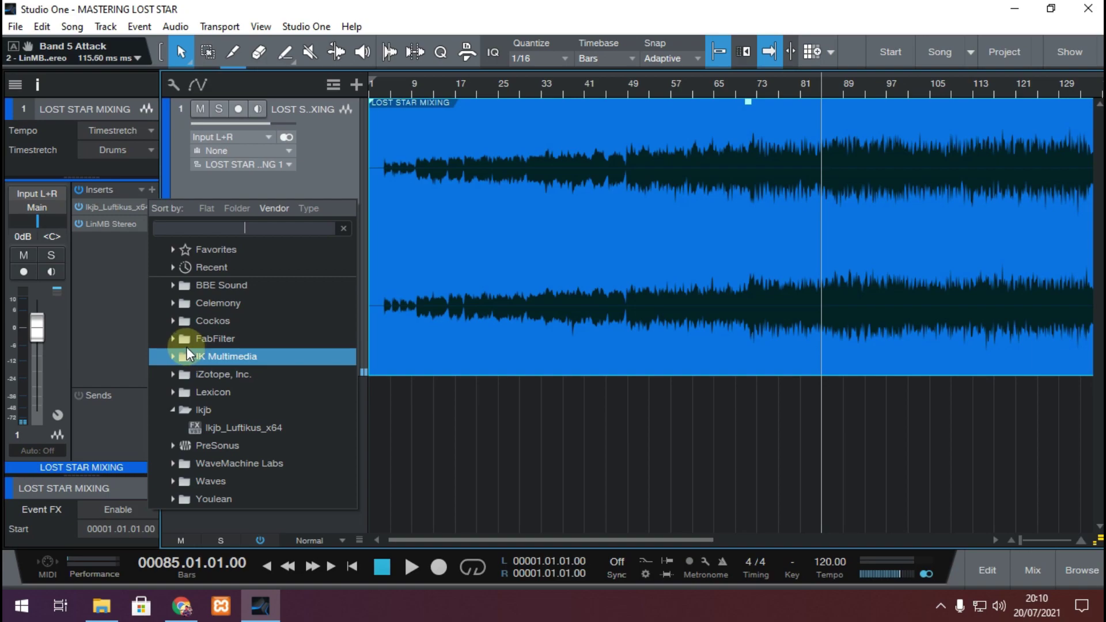
{"action": "left_click", "coordinate": [173, 339]}
{"action": "scroll", "coordinate": [261, 351], "scroll_direction": "down", "scroll_amount": 4}
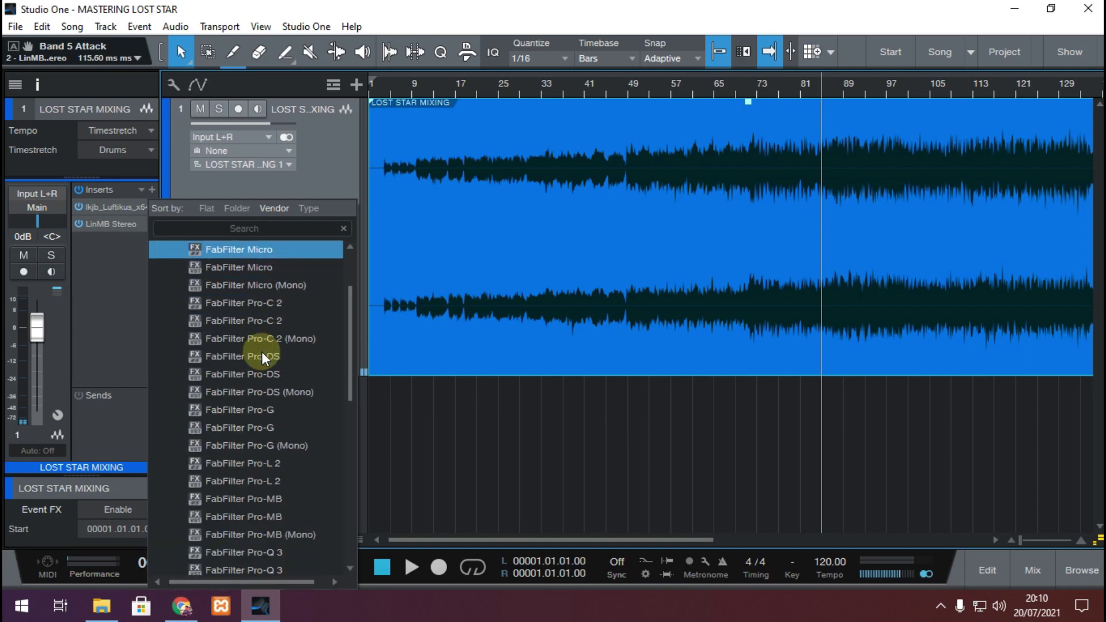
{"action": "left_click", "coordinate": [275, 375]}
{"action": "left_click", "coordinate": [302, 445]}
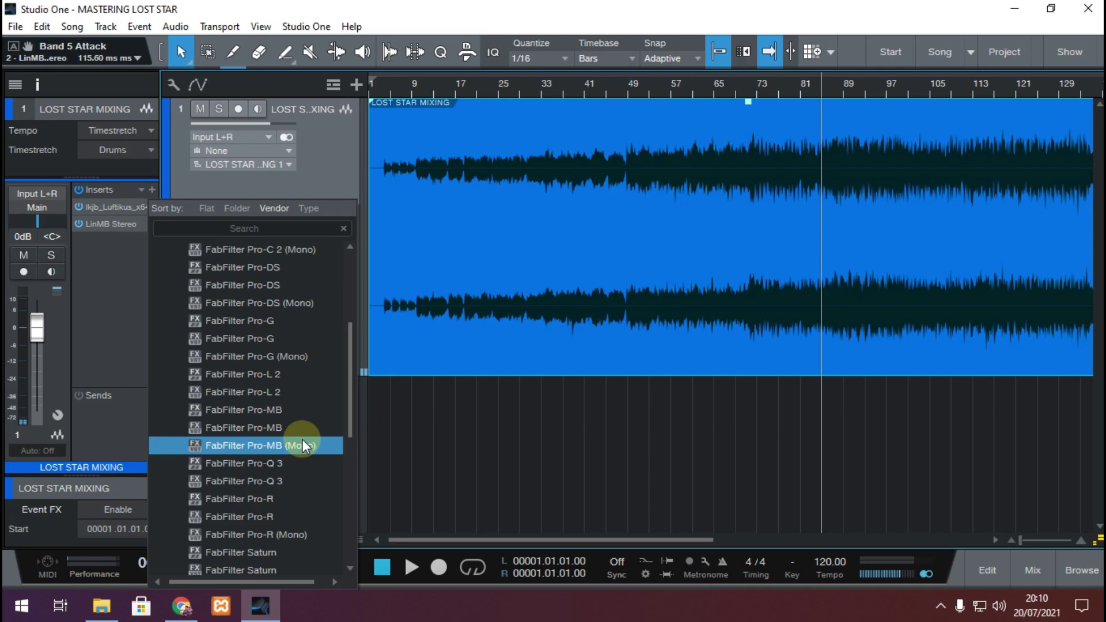
{"action": "left_click", "coordinate": [270, 481]}
{"action": "scroll", "coordinate": [284, 480], "scroll_direction": "down", "scroll_amount": 1}
{"action": "left_click", "coordinate": [294, 534]}
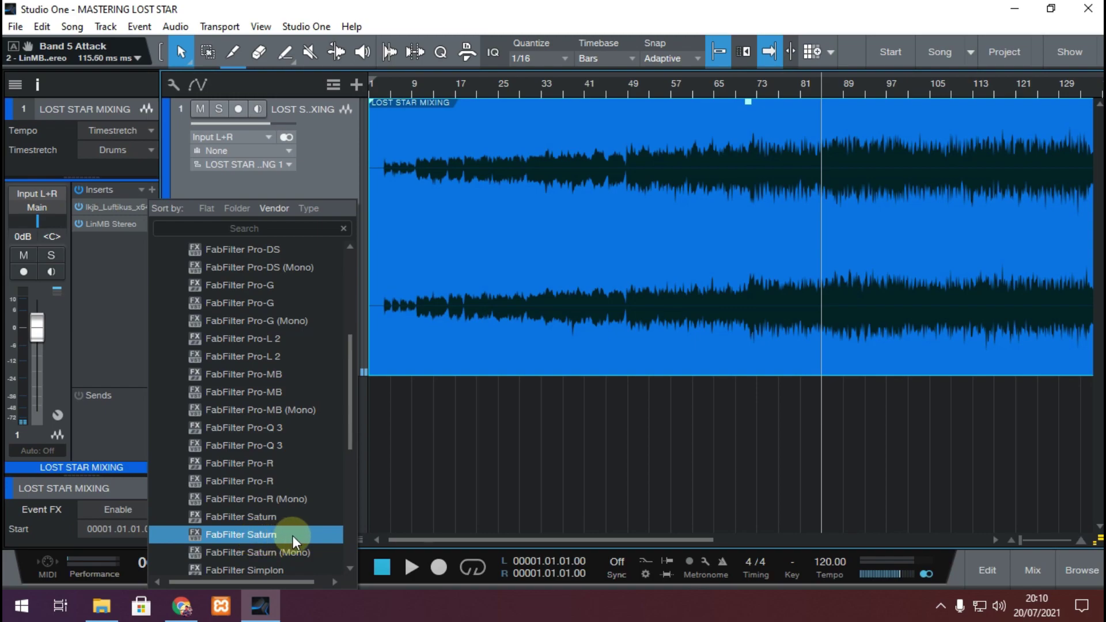
{"action": "double_click", "coordinate": [293, 535]}
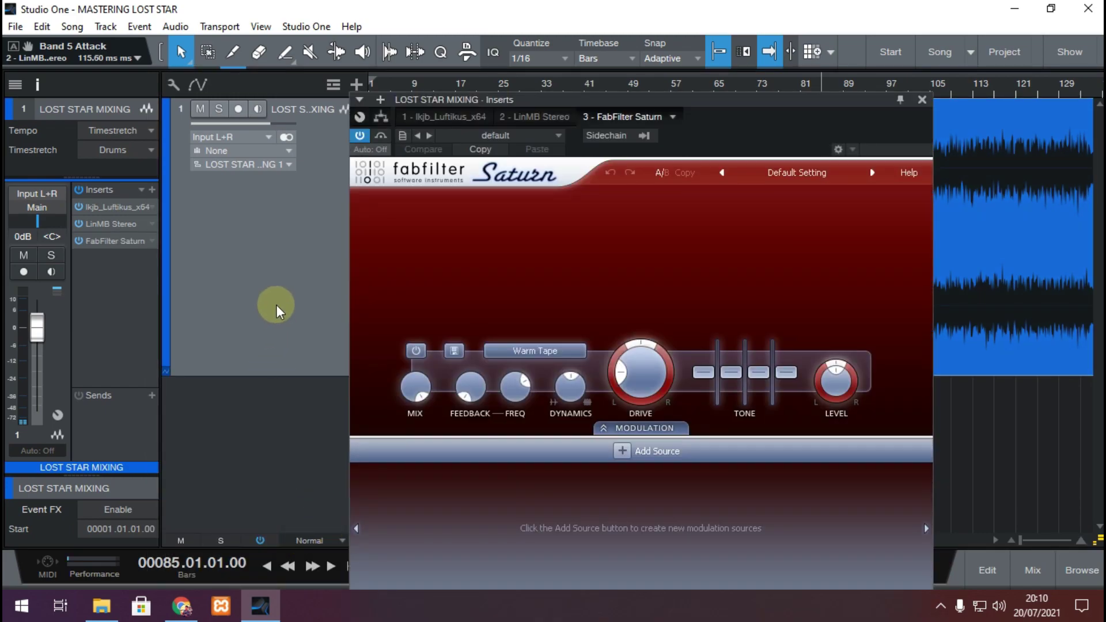
- Choose the Warm Tape style for Saturn's band 1 and play the mix from bar 85
{"action": "key", "text": "space"}
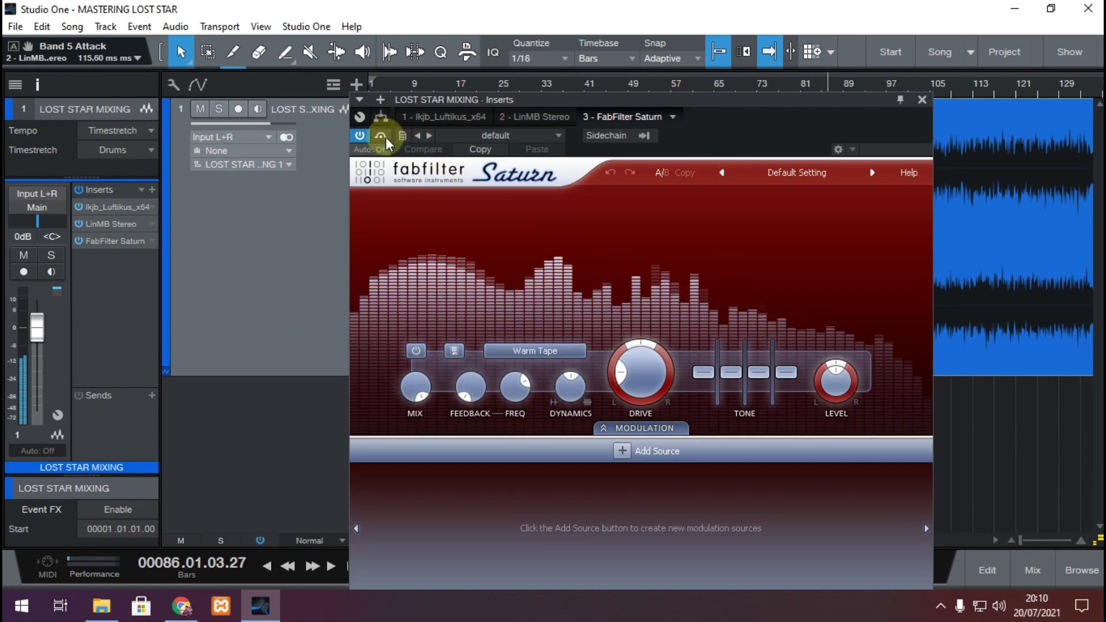
{"action": "key", "text": "space"}
{"action": "left_click", "coordinate": [542, 349]}
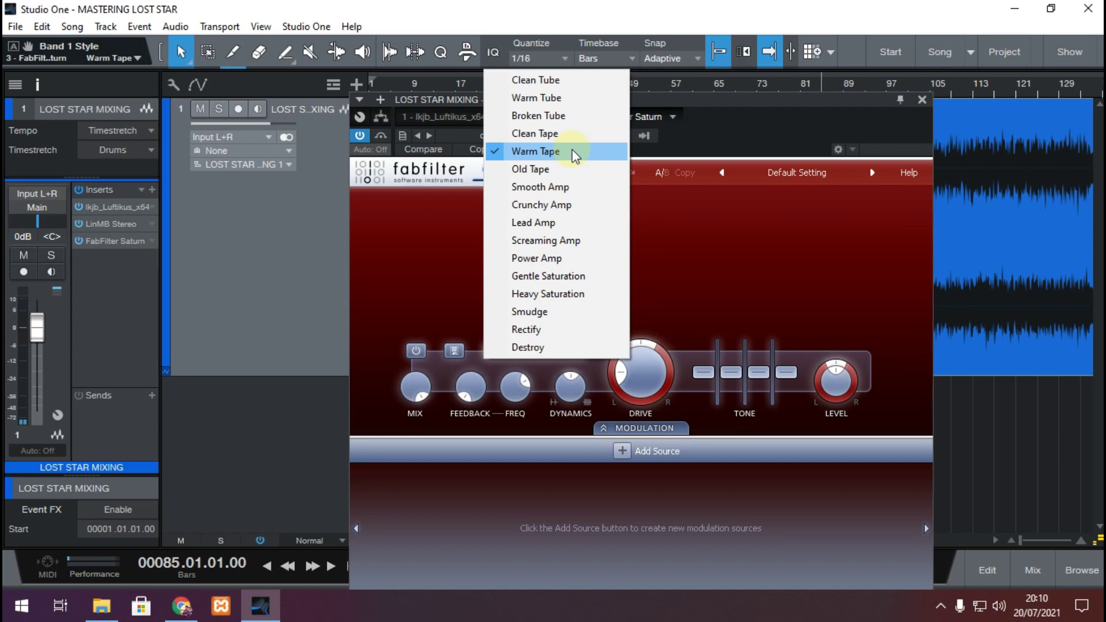
{"action": "left_click", "coordinate": [510, 151]}
{"action": "key", "text": "space"}
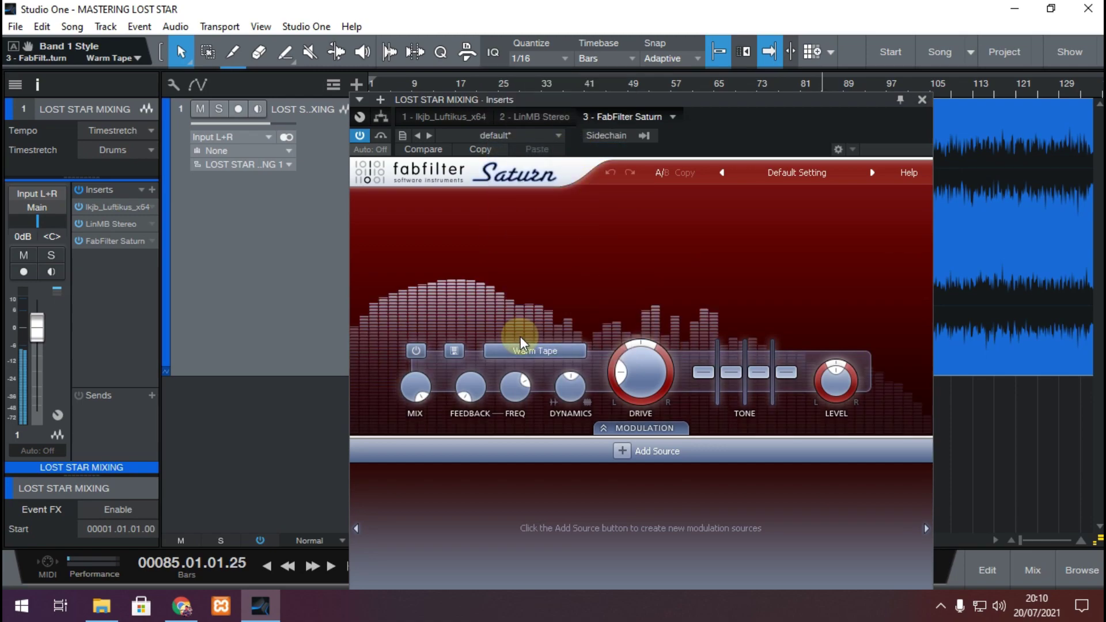
- Compare the mix with Saturn bypassed and active, and replay it from bar 85
{"action": "left_click", "coordinate": [383, 138]}
{"action": "left_click", "coordinate": [383, 136]}
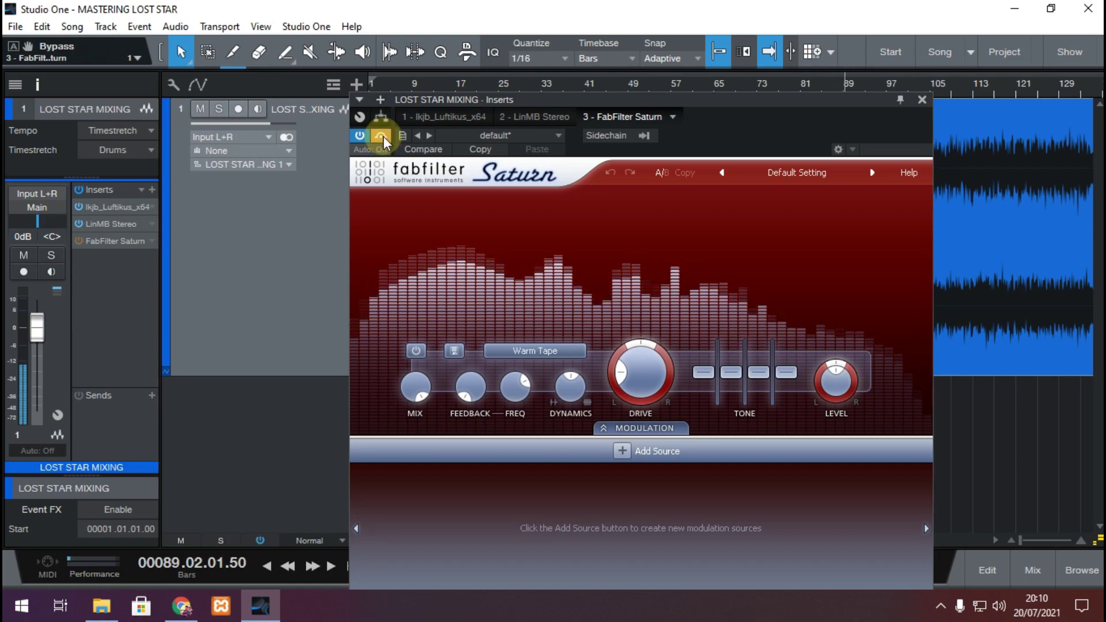
{"action": "left_click", "coordinate": [383, 136]}
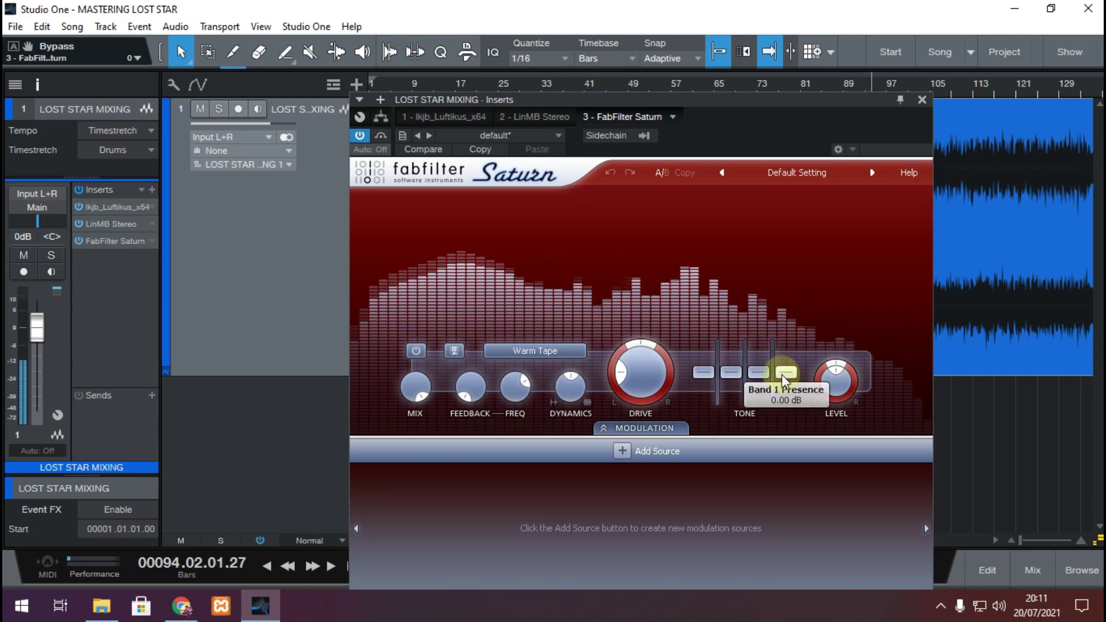
{"action": "key", "text": "space"}
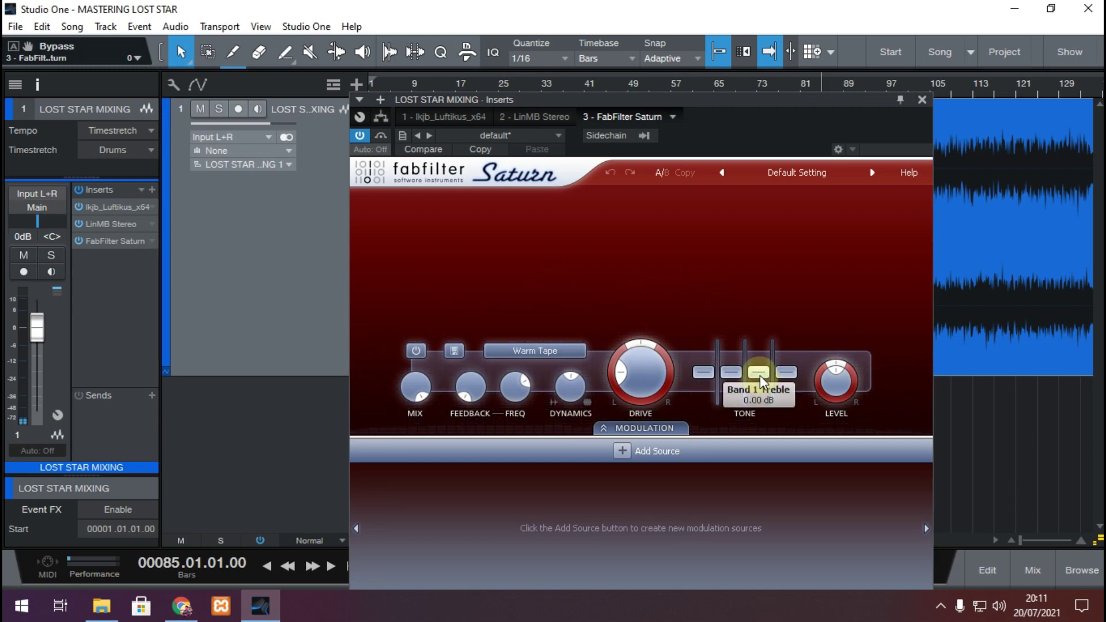
{"action": "key", "text": "space"}
{"action": "key", "text": "space"}
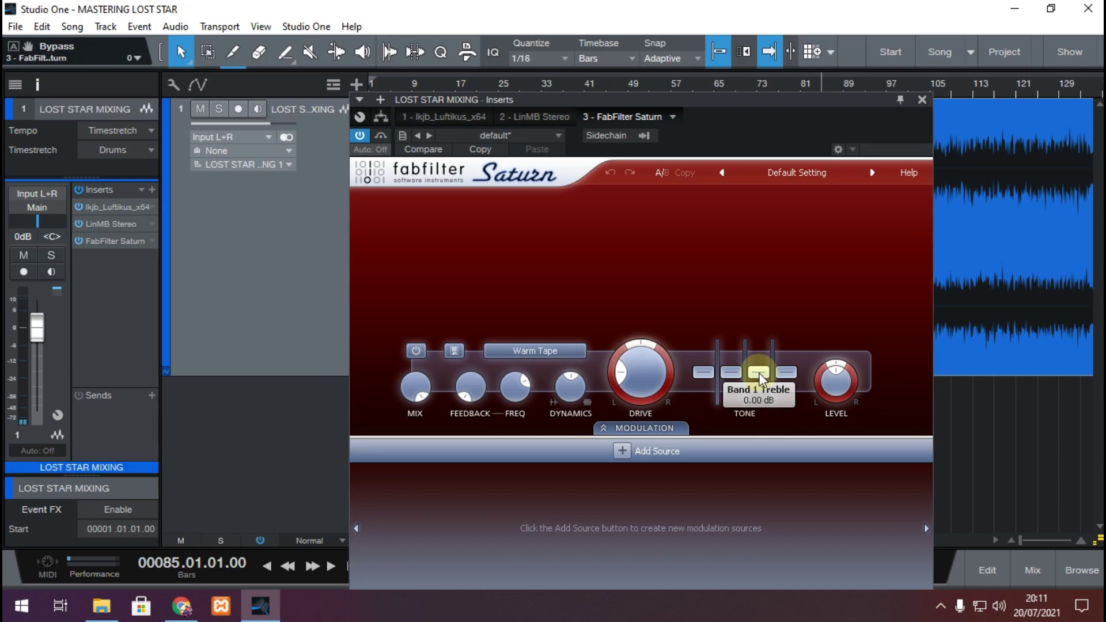
- While playing from bar 85, raise Saturn's band 1 treble to +0.35 dB and stop playback
{"action": "key", "text": "space"}
{"action": "left_click_drag", "start_coordinate": [759, 375], "coordinate": [758, 368]}
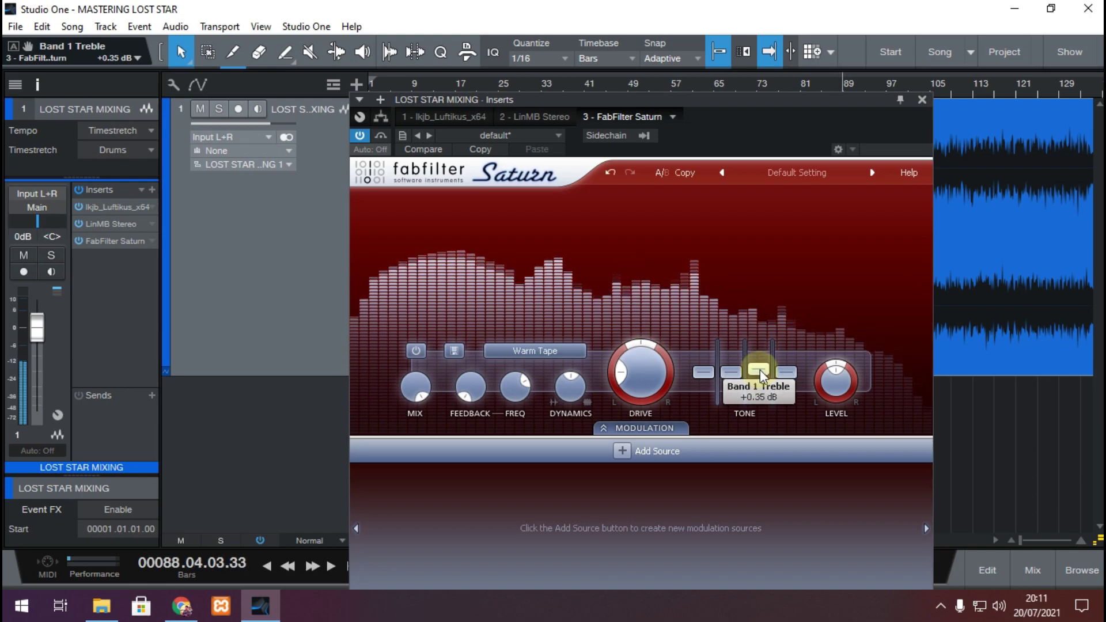
{"action": "key", "text": "space"}
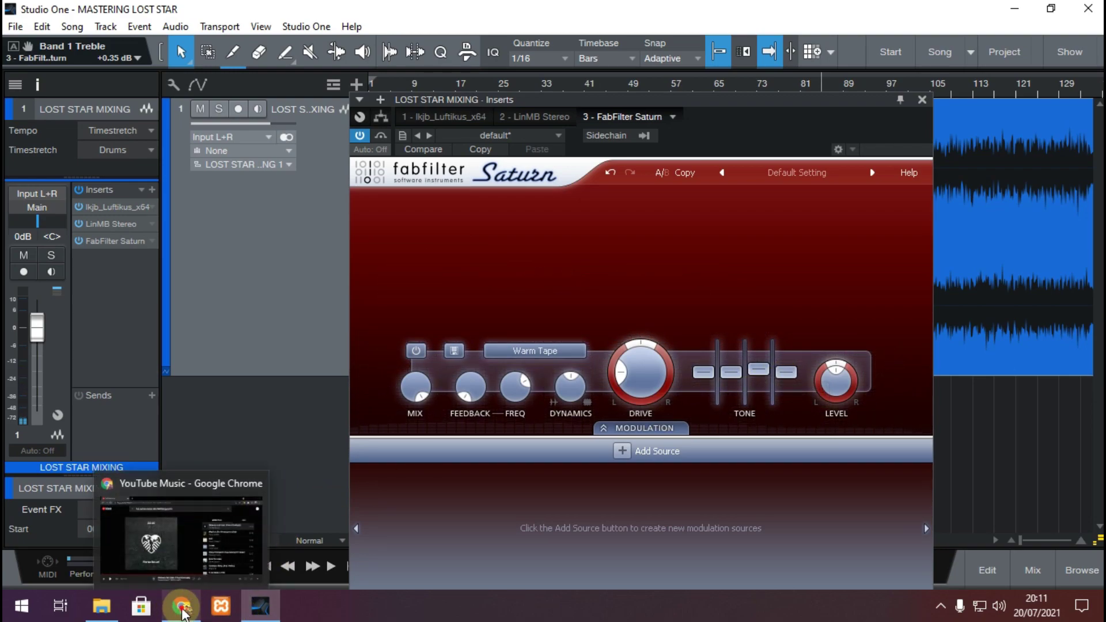
- Switch to YouTube Music in Chrome, listen to the reference song Melawan Hati from about 2:40, and return to Studio One
{"action": "left_click", "coordinate": [182, 614]}
{"action": "left_click", "coordinate": [304, 407]}
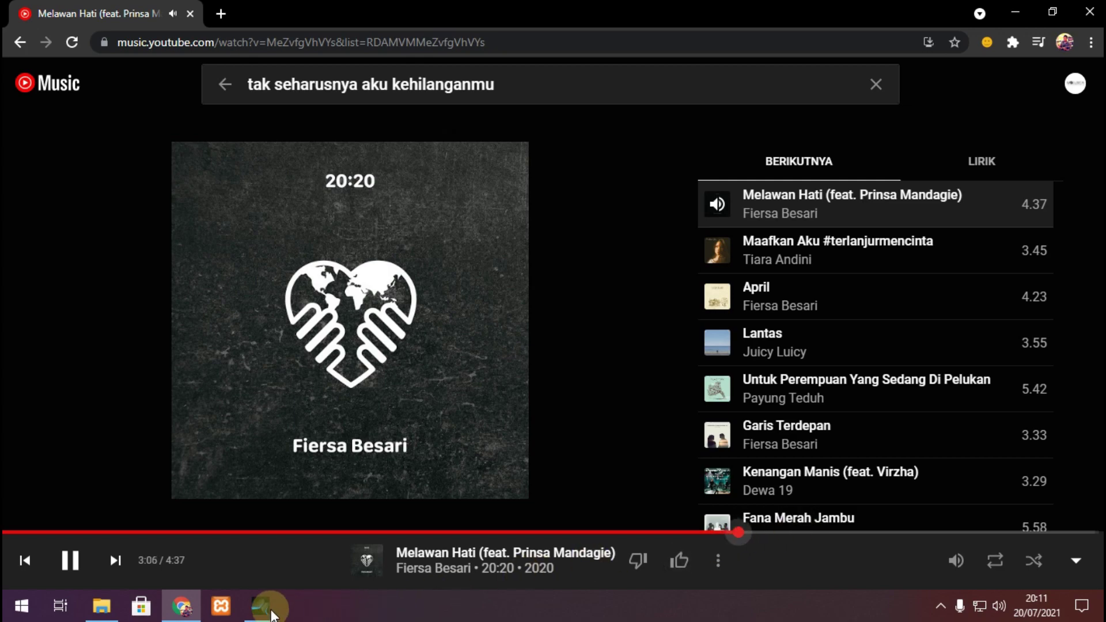
{"action": "left_click", "coordinate": [628, 532]}
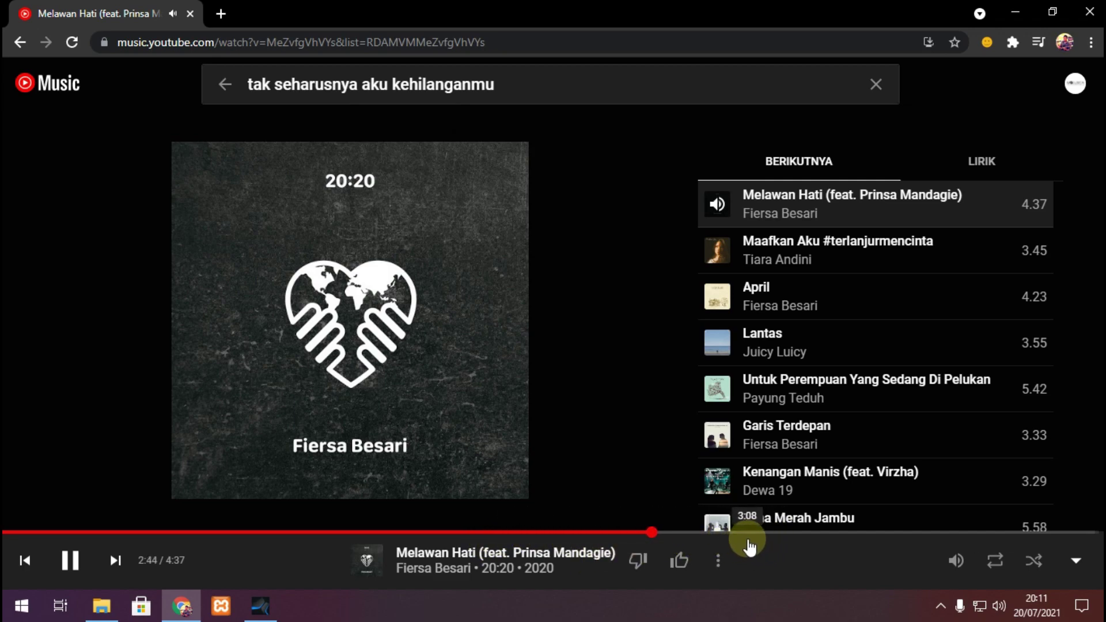
{"action": "key", "text": "space"}
{"action": "left_click", "coordinate": [274, 612]}
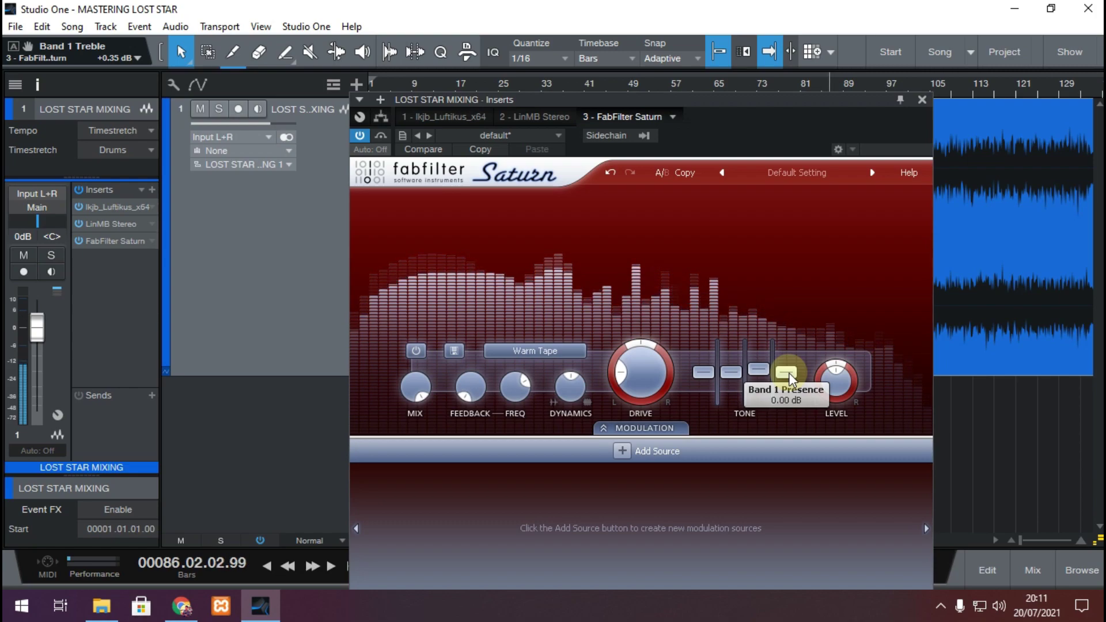
- During playback, set Saturn's band 1 presence to +0.09 dB and bass to +0.09 dB, and stop playback
{"action": "mouse_move", "coordinate": [790, 376]}
{"action": "left_mouse_down"}
{"action": "mouse_move", "coordinate": [793, 358]}
{"action": "mouse_move", "coordinate": [793, 372]}
{"action": "left_mouse_up"}
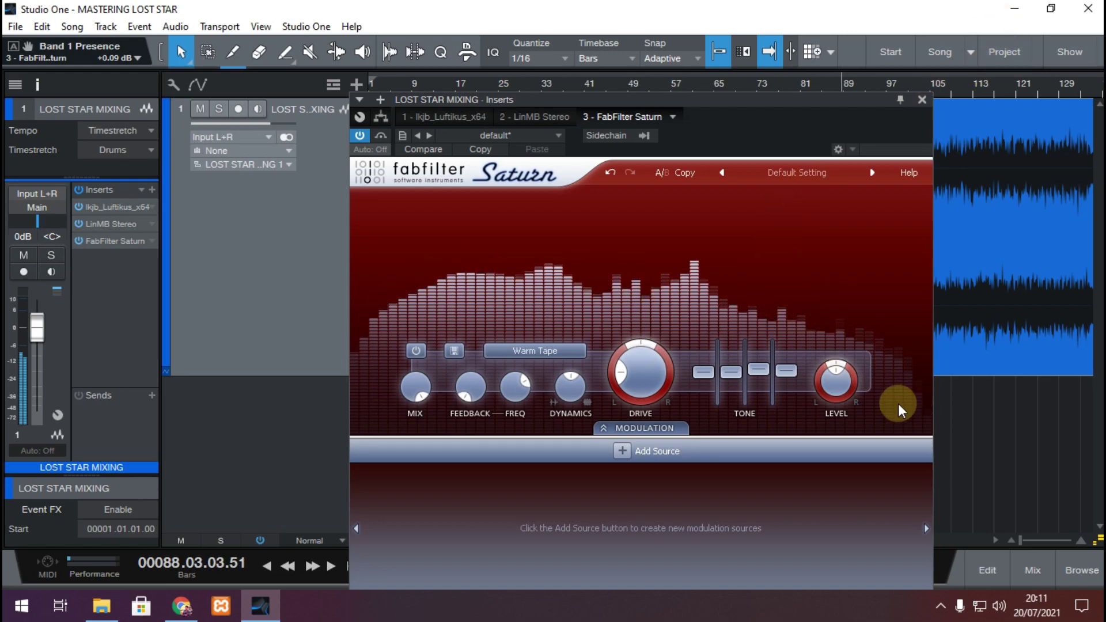
{"action": "mouse_move", "coordinate": [658, 376]}
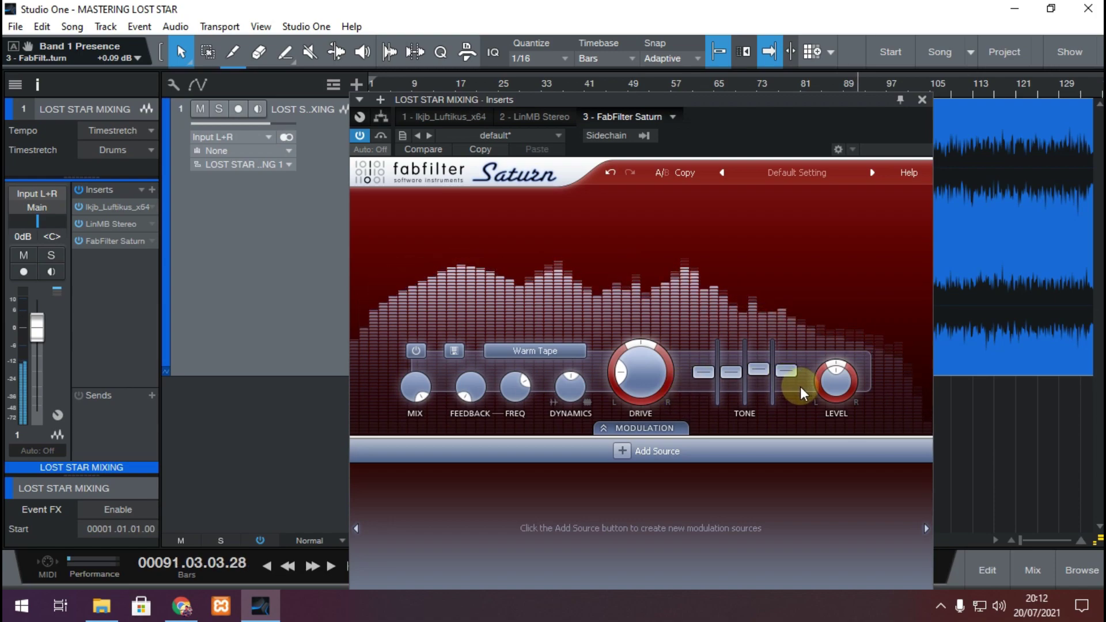
{"action": "left_click_drag", "start_coordinate": [707, 372], "coordinate": [707, 369]}
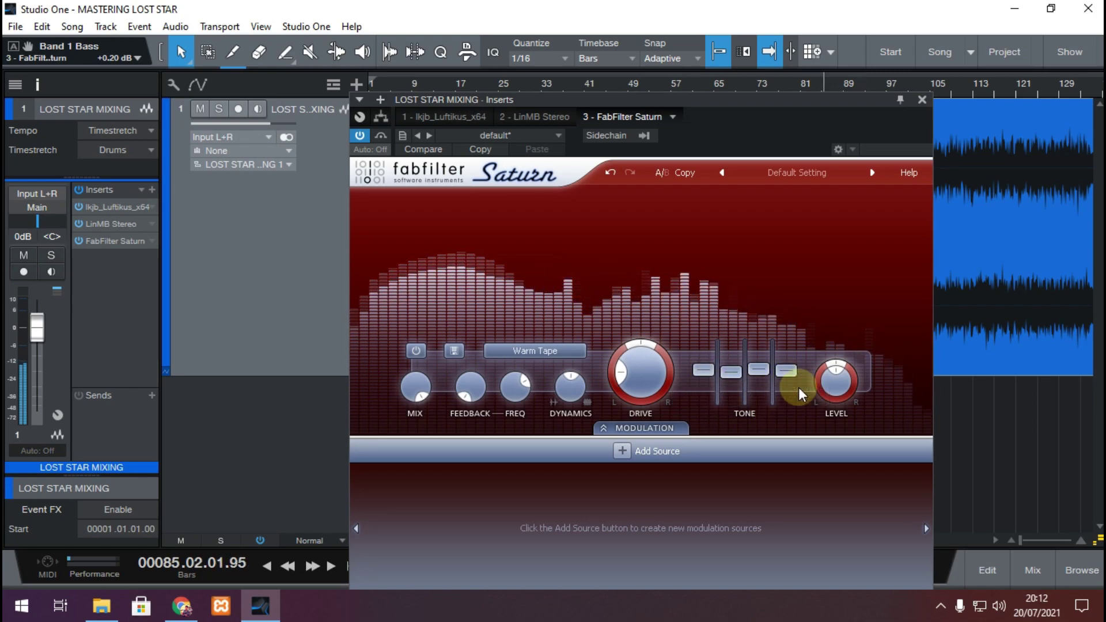
{"action": "double_click", "coordinate": [703, 370]}
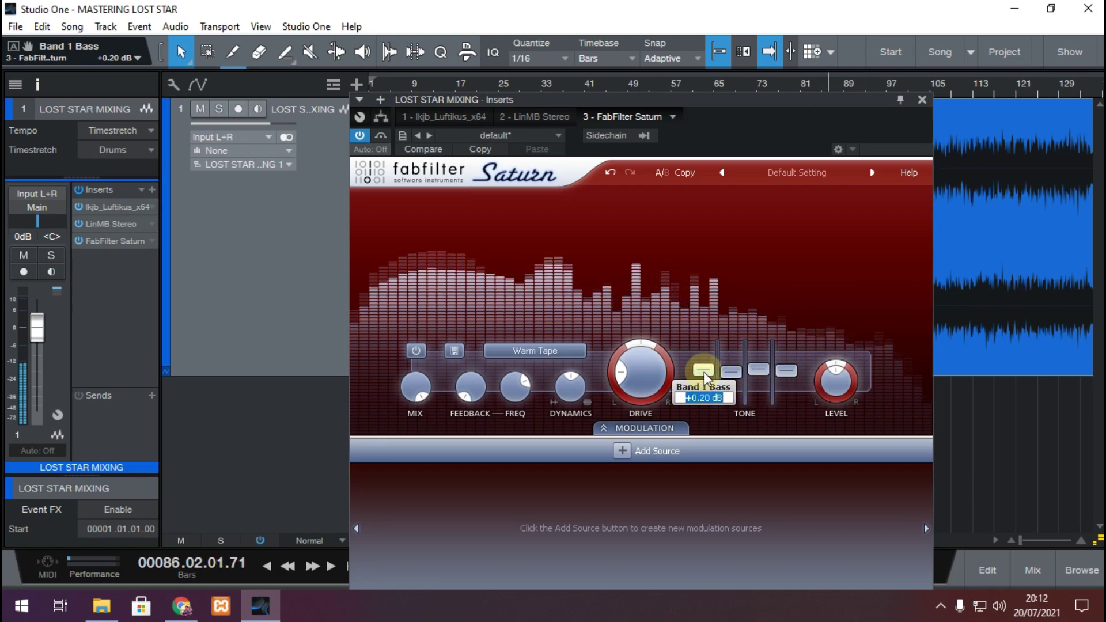
{"action": "key", "text": "Return"}
{"action": "left_click_drag", "start_coordinate": [707, 369], "coordinate": [707, 371]}
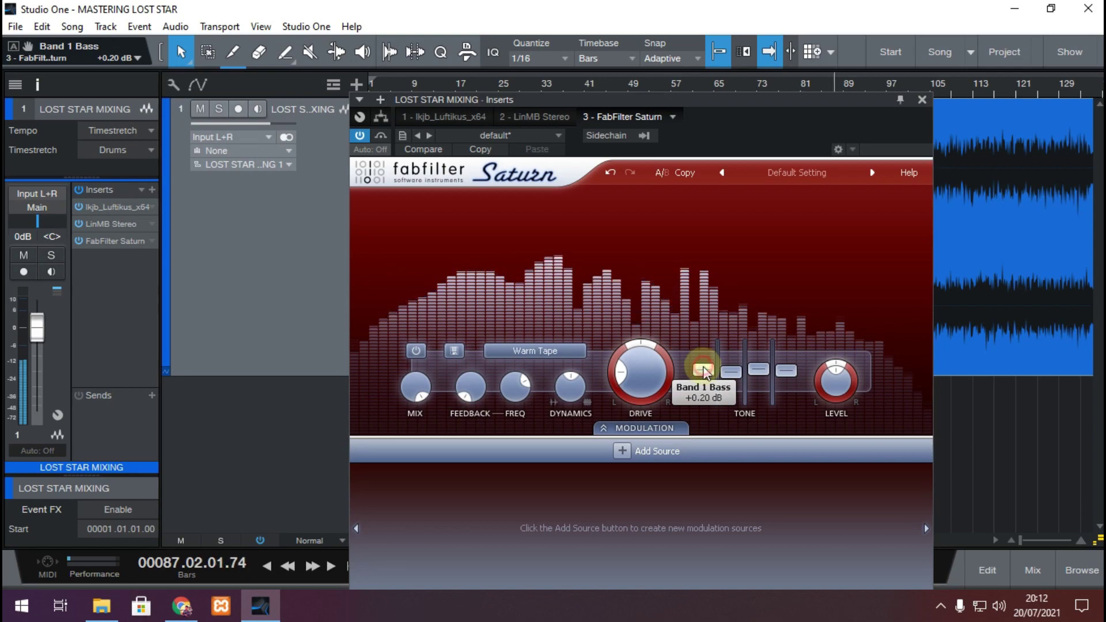
{"action": "key", "text": "space"}
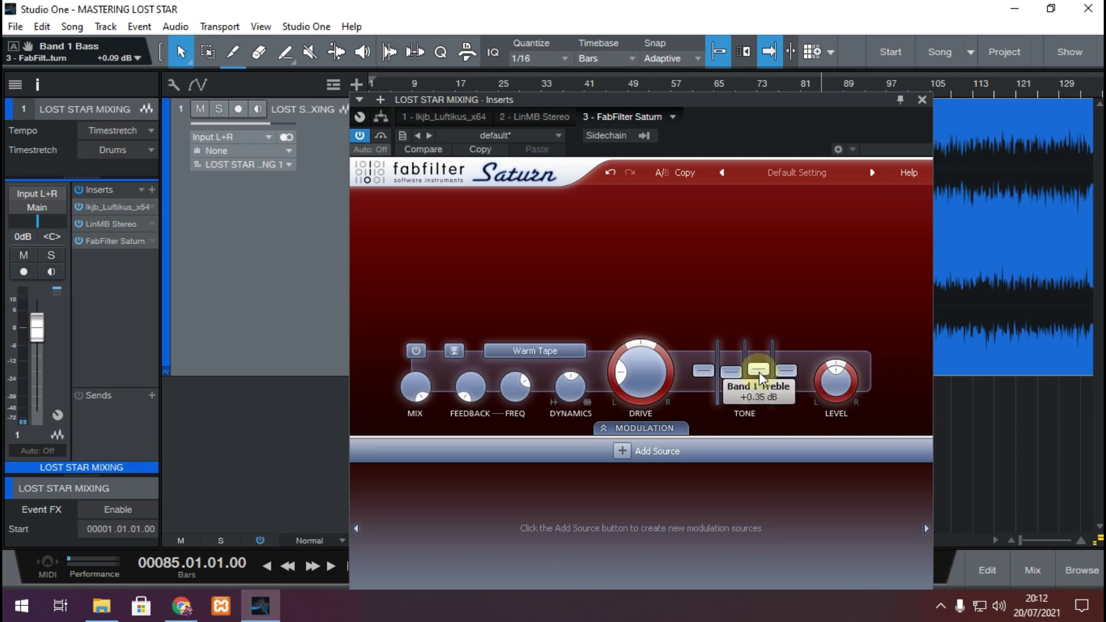
- Replay from bar 85, raise Saturn's band 1 presence to +0.20 dB, and stop playback
{"action": "key", "text": "space"}
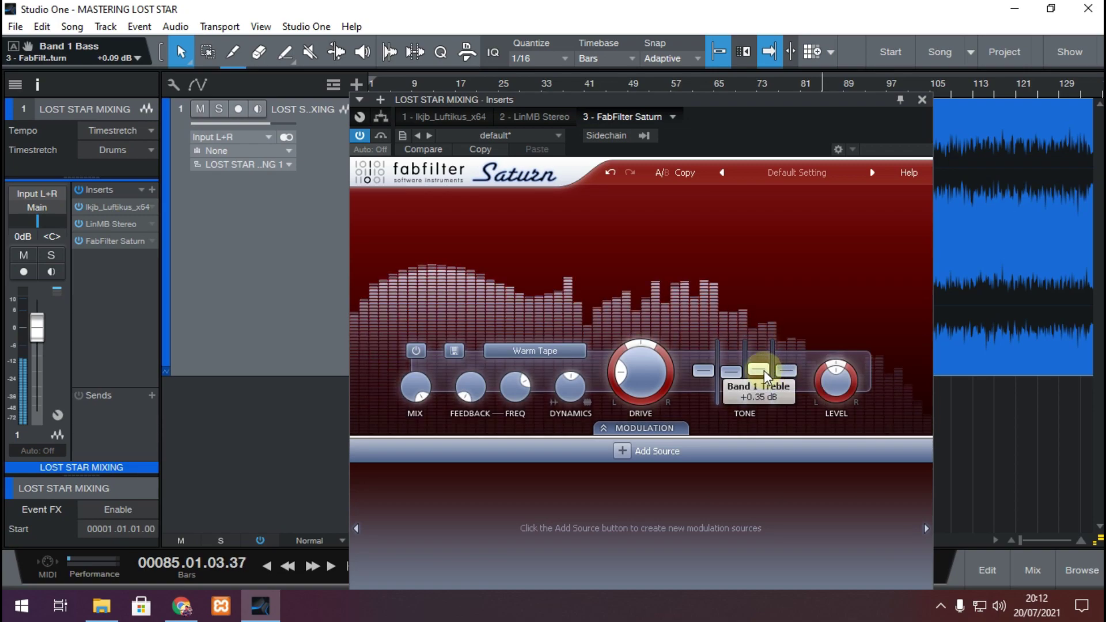
{"action": "left_click_drag", "start_coordinate": [764, 371], "coordinate": [787, 369]}
{"action": "key", "text": "space"}
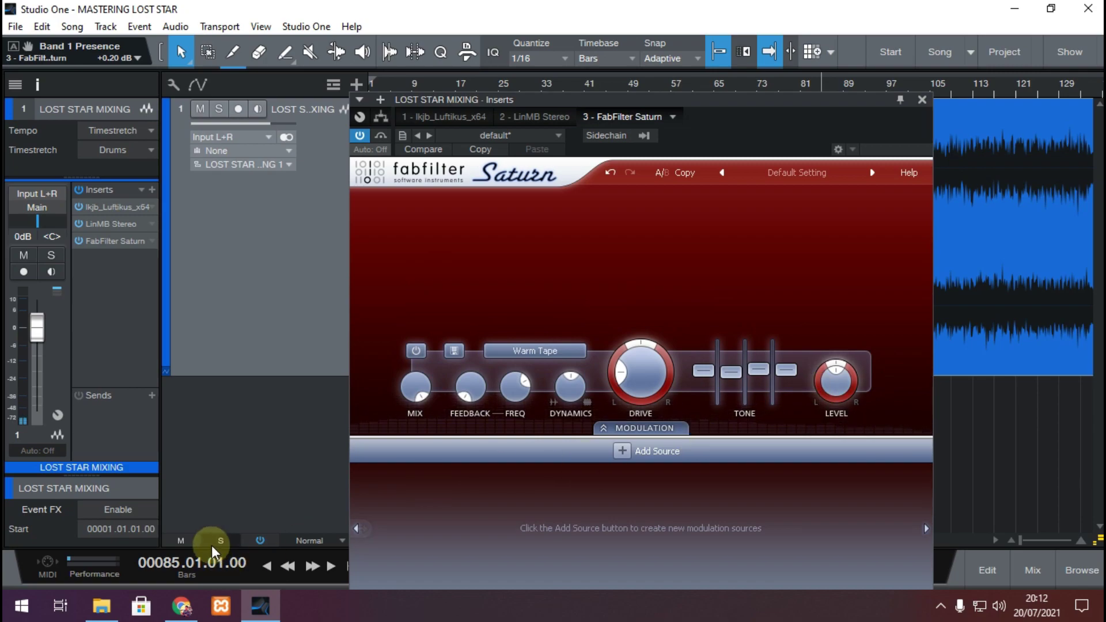
- Listen to the reference song Melawan Hati in Chrome again from about 1:25, and switch back to Studio One
{"action": "mouse_move", "coordinate": [185, 612]}
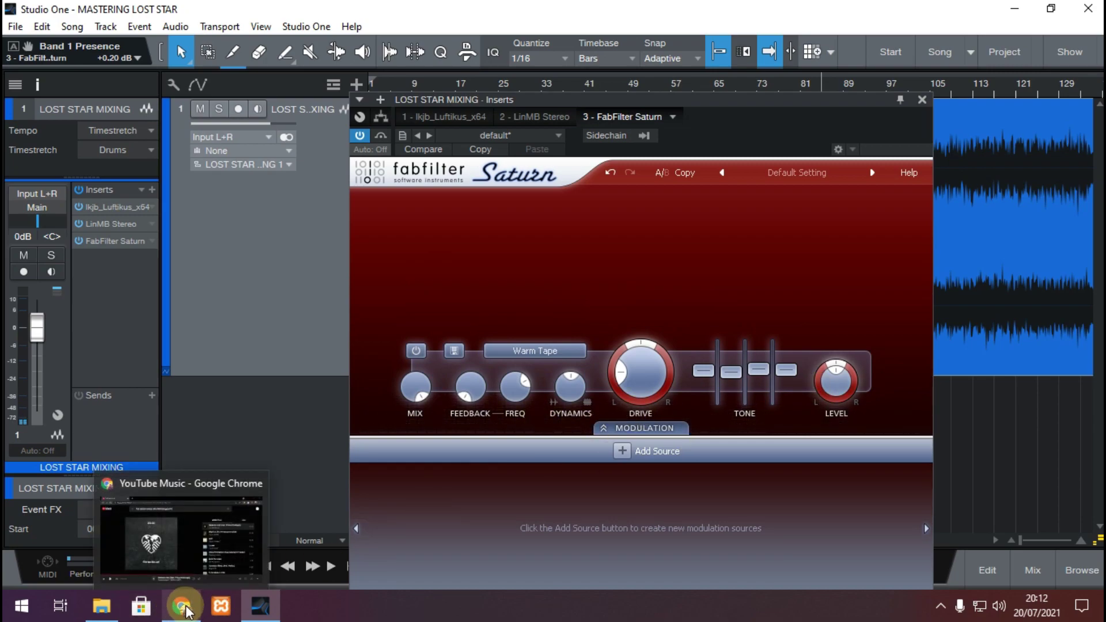
{"action": "left_click", "coordinate": [180, 603]}
{"action": "left_click", "coordinate": [451, 487]}
{"action": "left_click", "coordinate": [337, 531]}
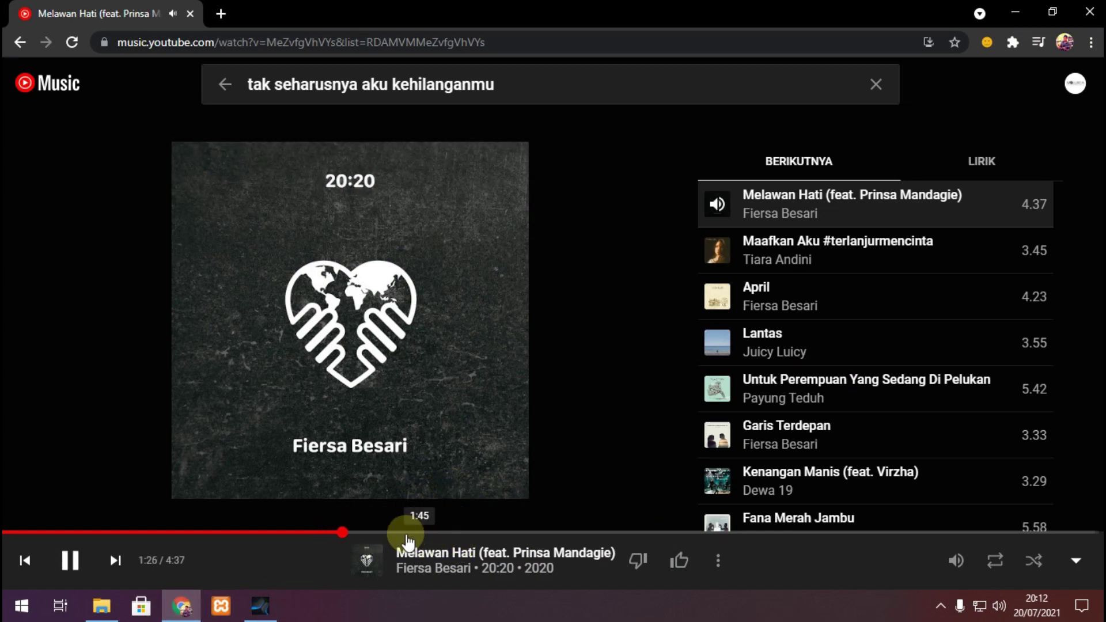
{"action": "left_click", "coordinate": [264, 612]}
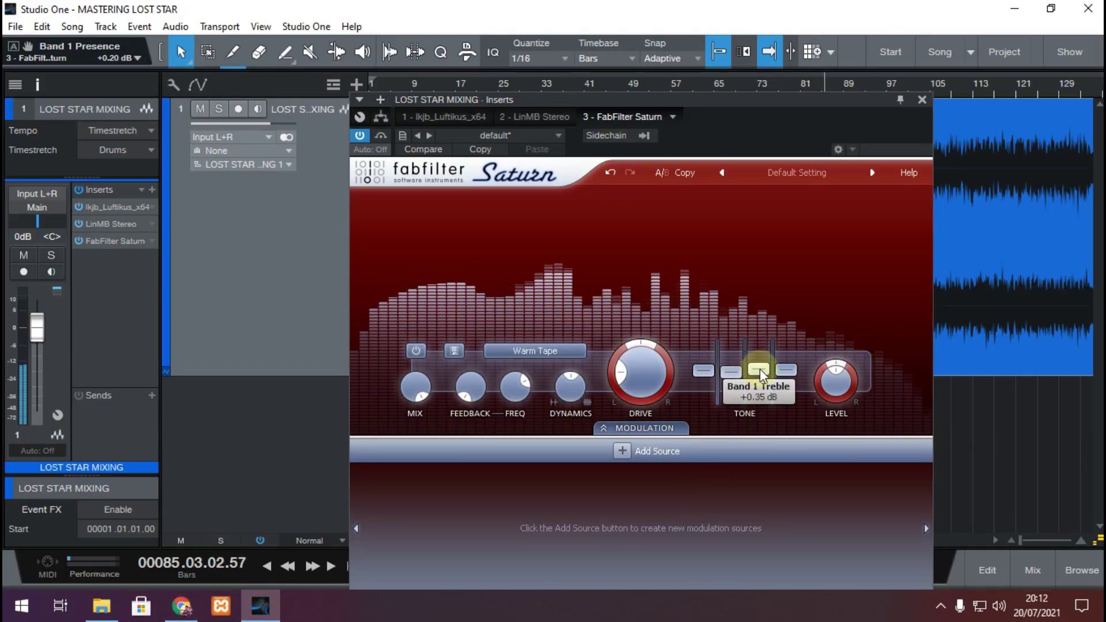
- Audition the mix with the current Saturn tone settings, stop playback, and close the Saturn window
{"action": "mouse_move", "coordinate": [787, 371]}
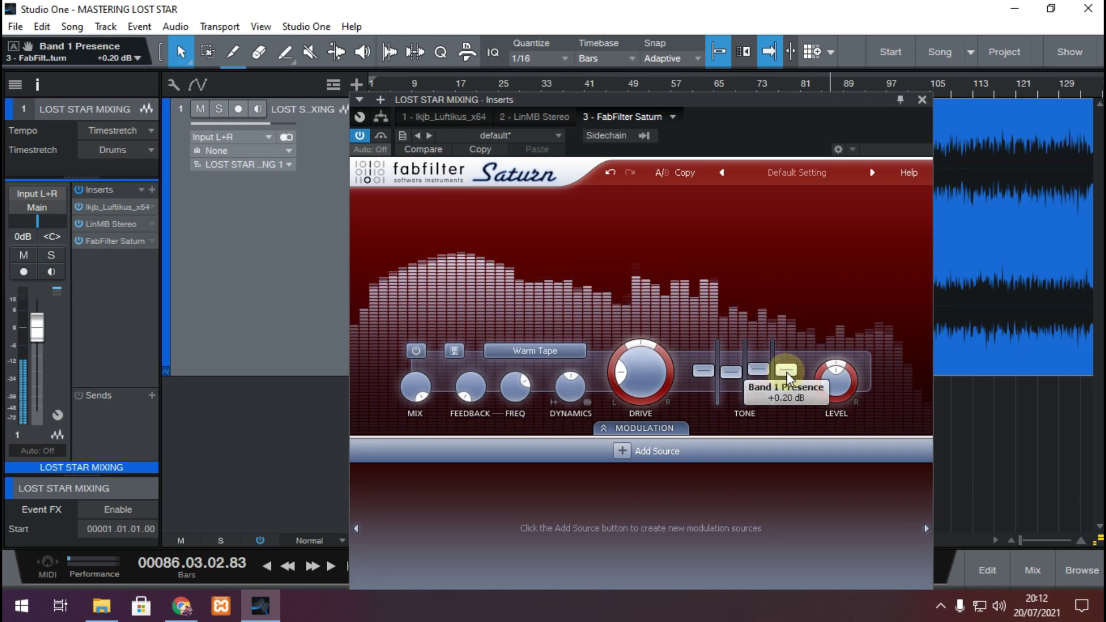
{"action": "key", "text": "space"}
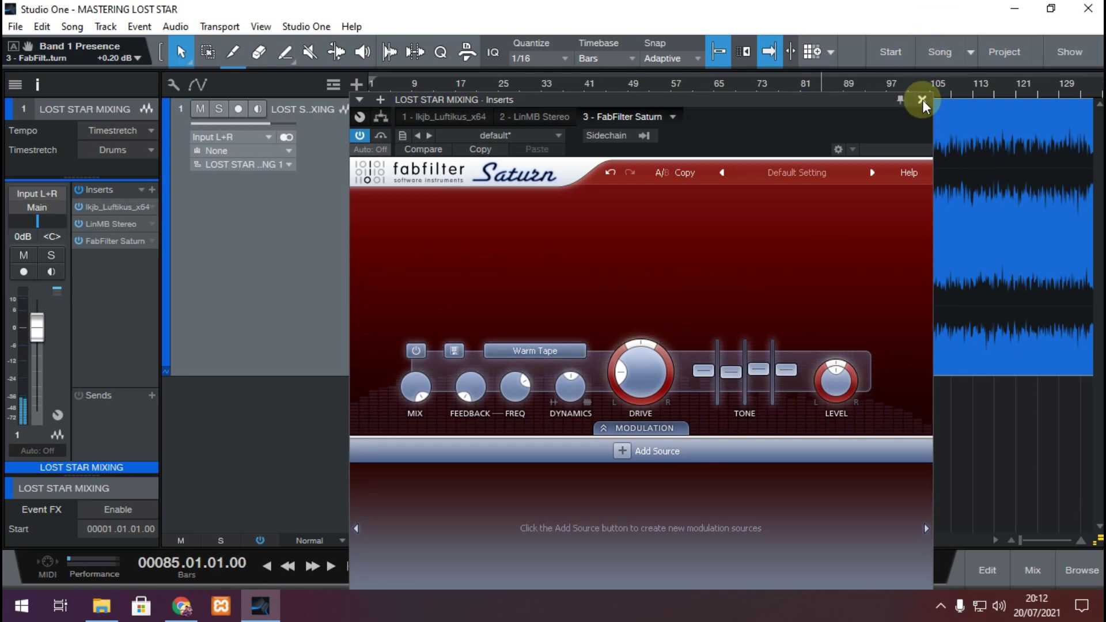
{"action": "mouse_move", "coordinate": [766, 351]}
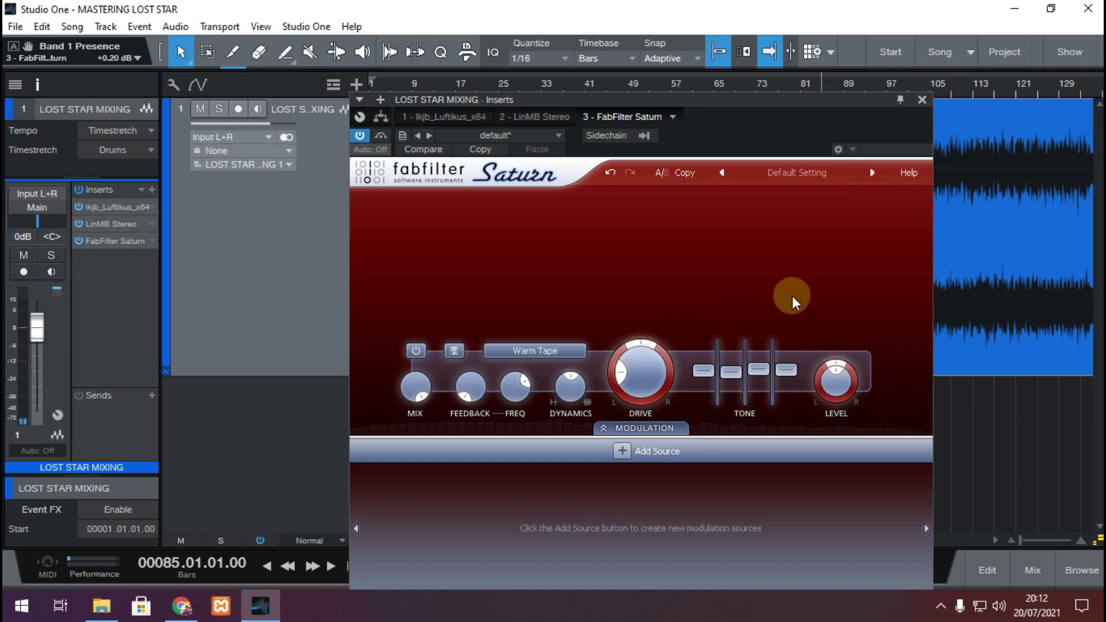
{"action": "left_click", "coordinate": [922, 99]}
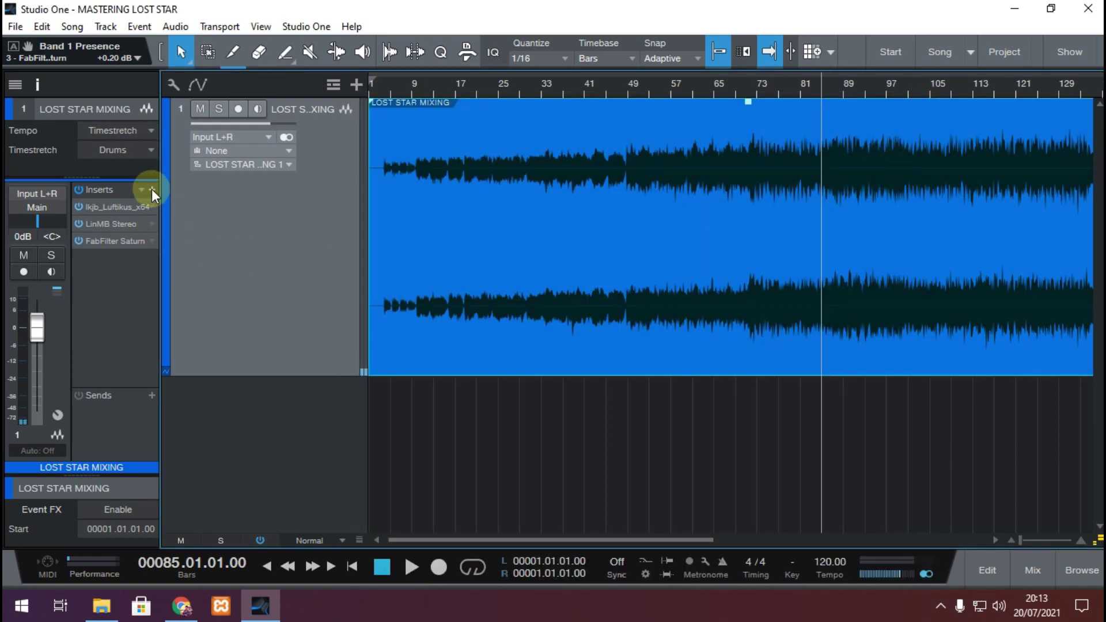
- Find S1 among the plug-ins, insert S1 Imager Stereo on the LOST STAR MIXING track, and reposition its window
{"action": "left_click", "coordinate": [152, 189]}
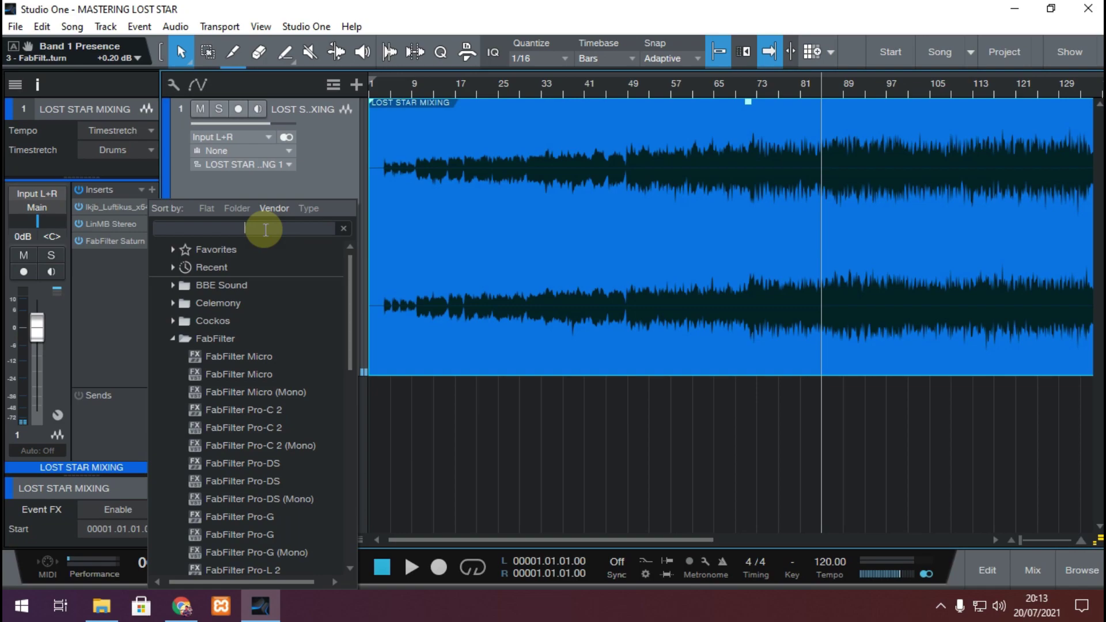
{"action": "type", "text": "S1"}
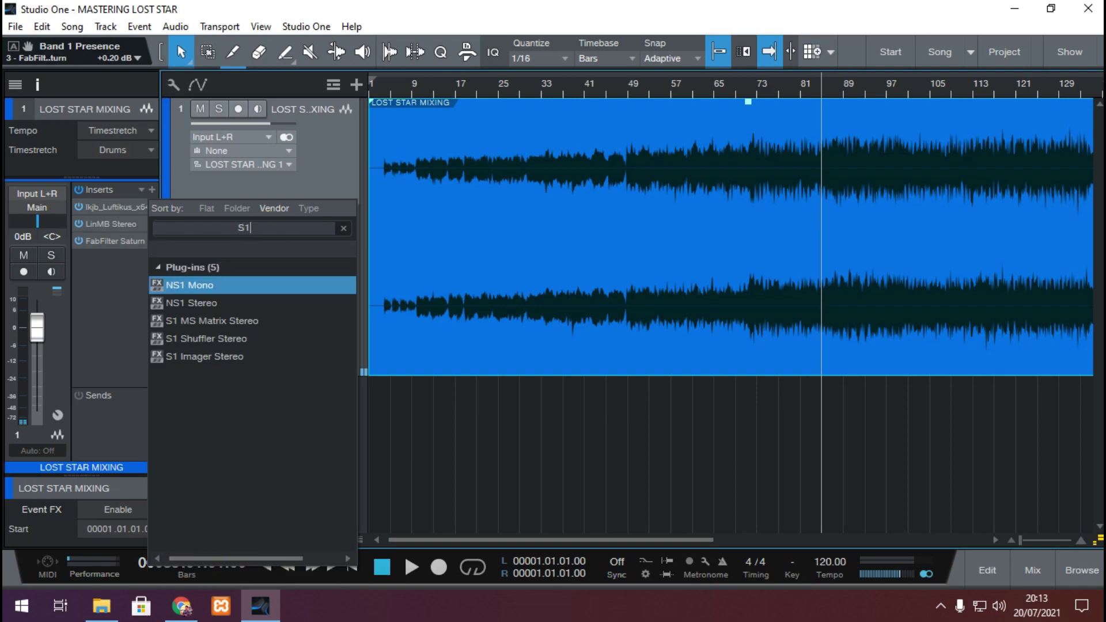
{"action": "double_click", "coordinate": [240, 357]}
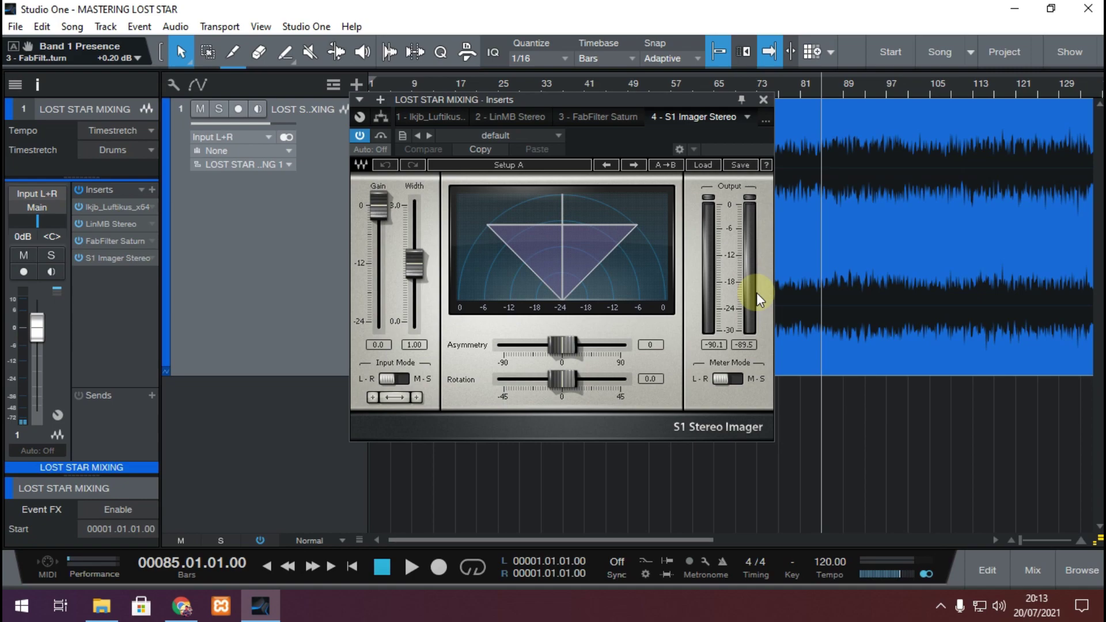
{"action": "left_click_drag", "start_coordinate": [530, 98], "coordinate": [615, 147]}
- During playback, widen the stereo image by setting the S1 Imager's width to 1.21
{"action": "key", "text": "space"}
{"action": "left_click_drag", "start_coordinate": [493, 304], "coordinate": [500, 308]}
{"action": "key", "text": "space"}
- Play the mix from bar 85, toggling the S1 Imager's bypass to compare it with and without widening, leaving the imager active
{"action": "left_click", "coordinate": [464, 185]}
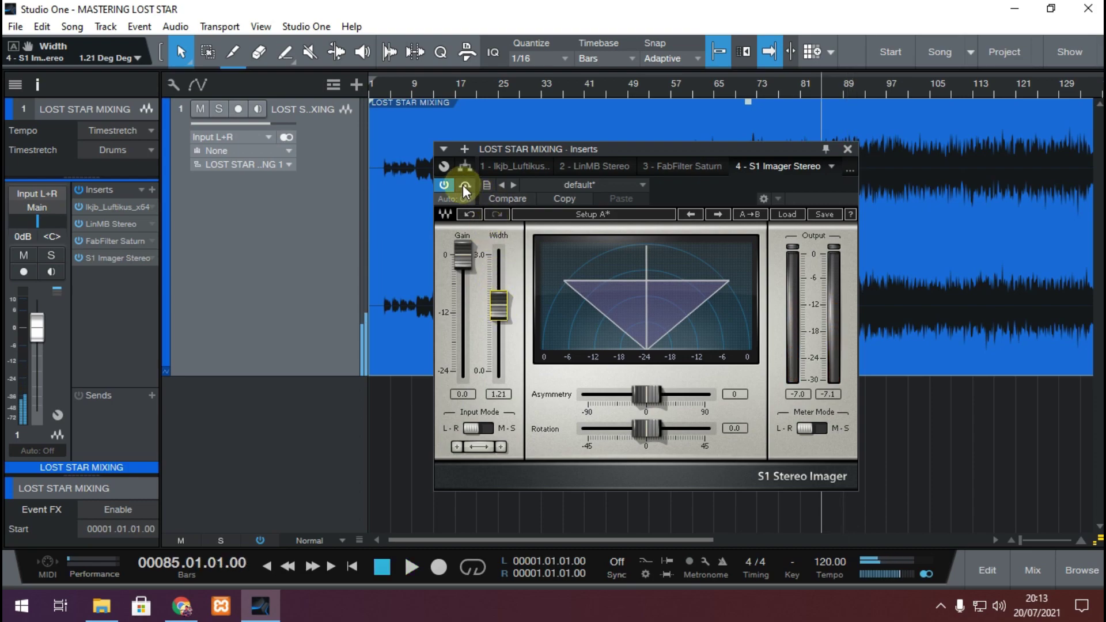
{"action": "key", "text": "space"}
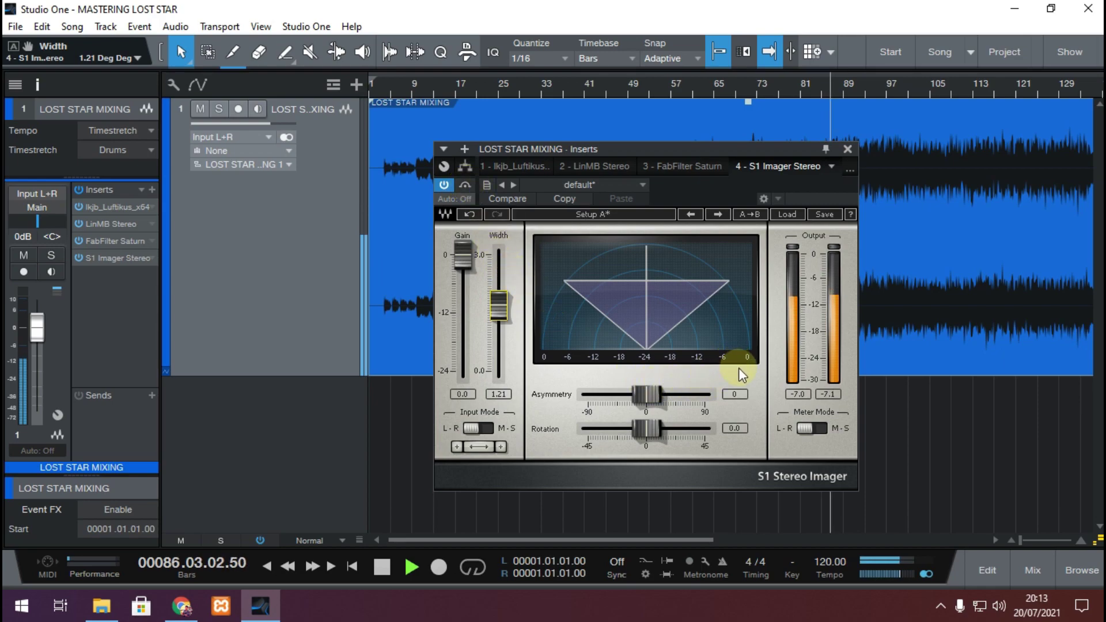
{"action": "left_click", "coordinate": [465, 186]}
{"action": "key", "text": "space"}
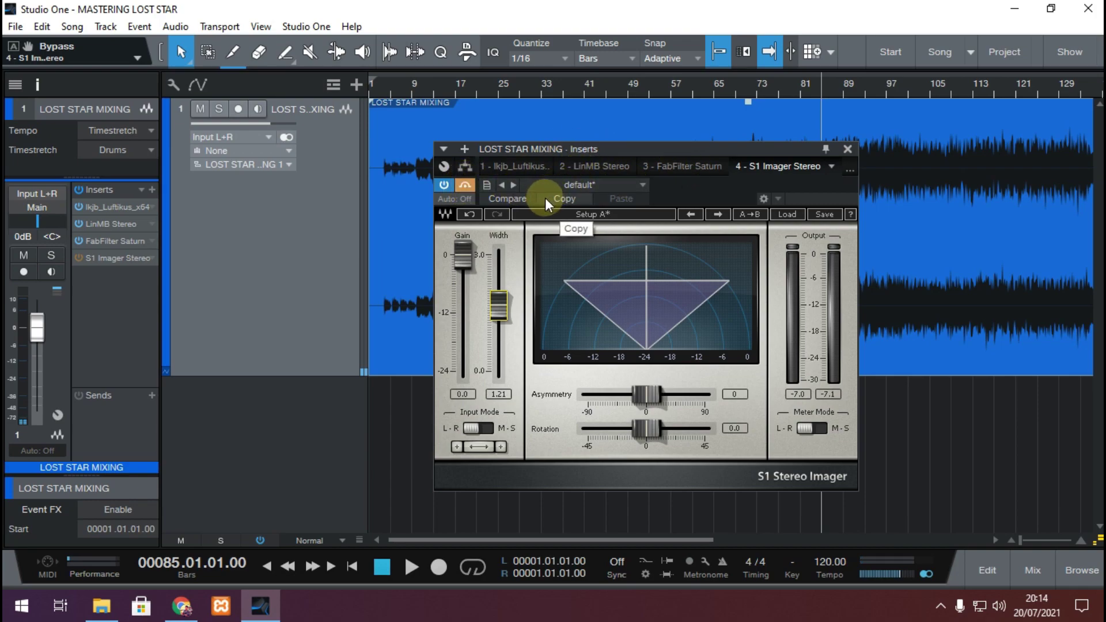
{"action": "key", "text": "space"}
{"action": "key", "text": "space"}
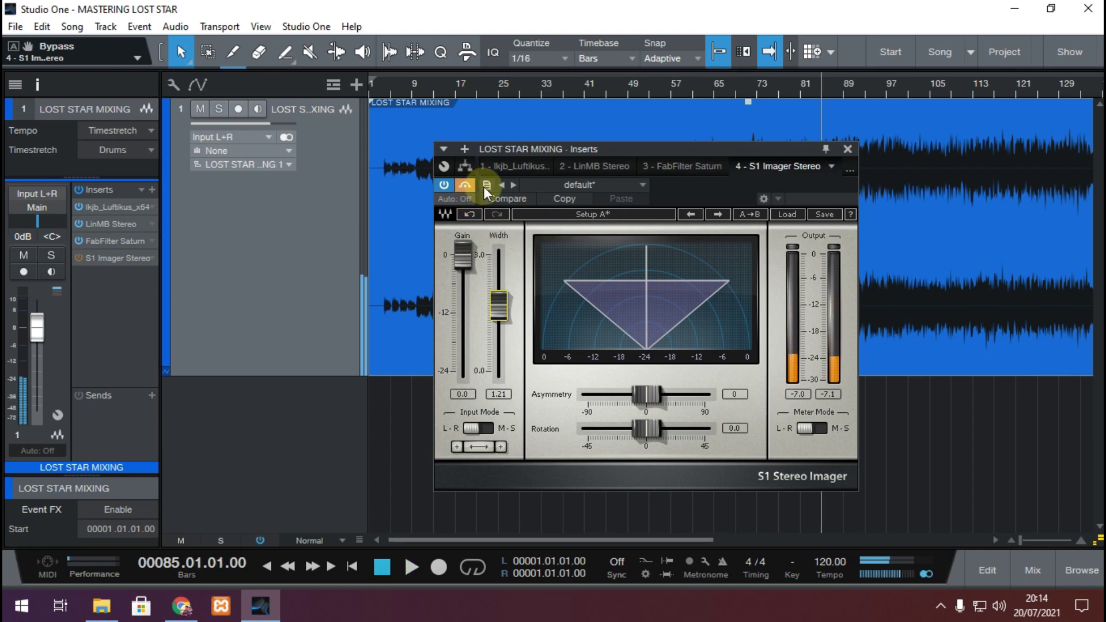
{"action": "key", "text": "space"}
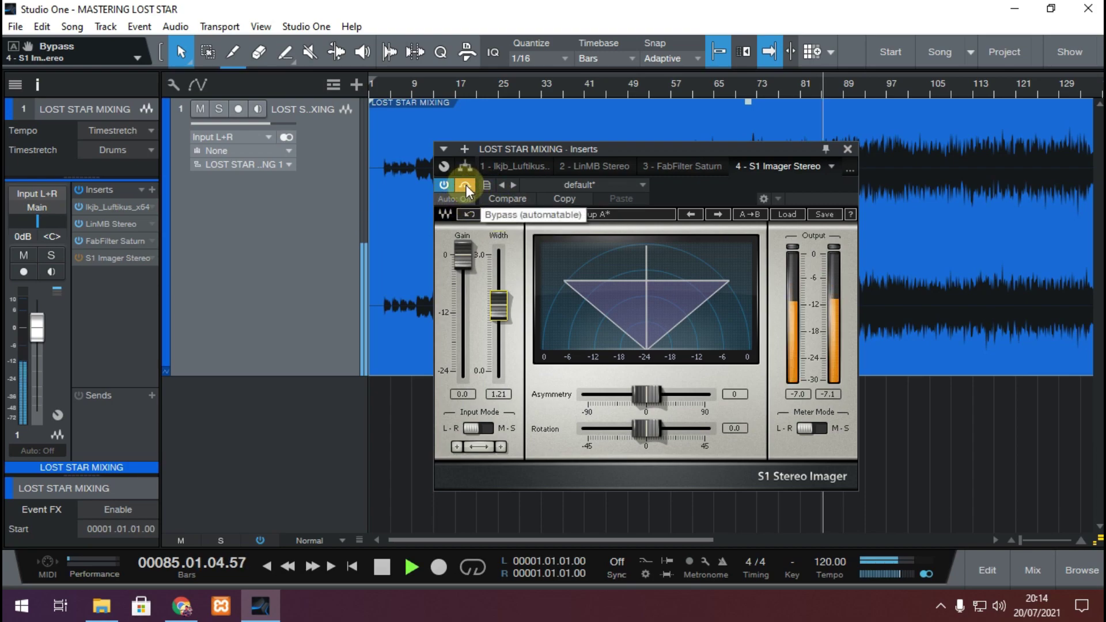
{"action": "left_click", "coordinate": [465, 185]}
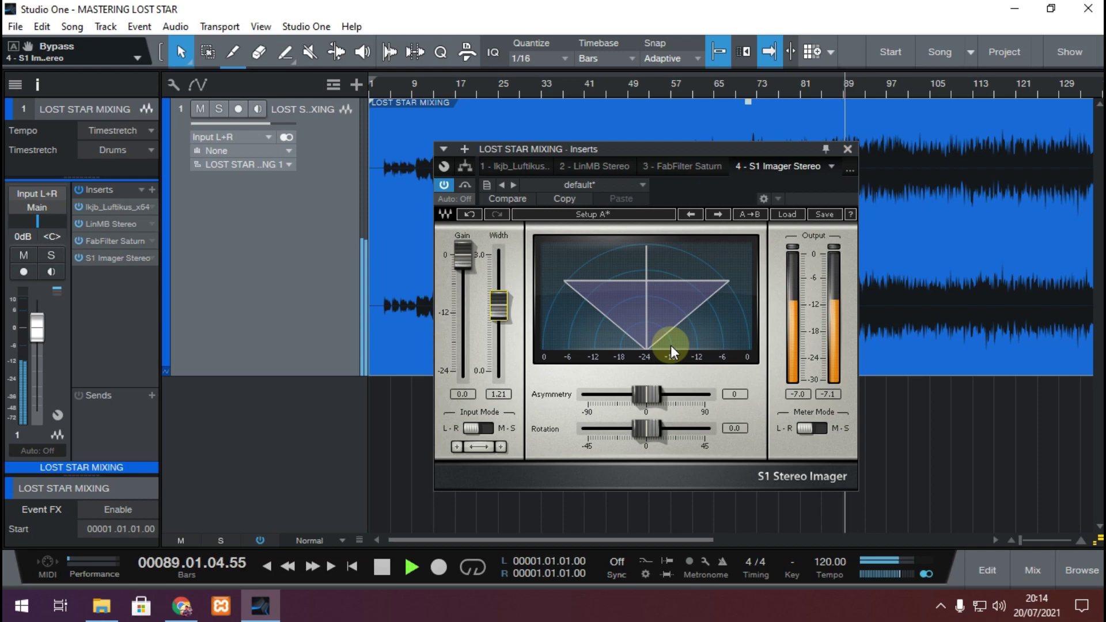
{"action": "key", "text": "space"}
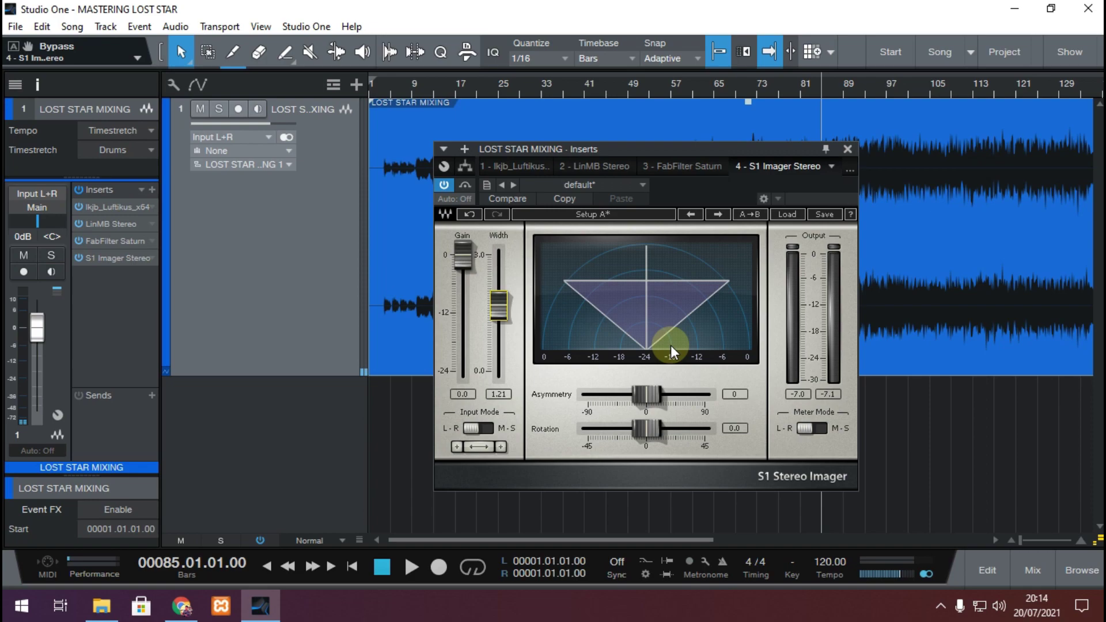
- Replay the mix from bar 85 with the S1 Imager active, close its window, and stop playback
{"action": "key", "text": "space"}
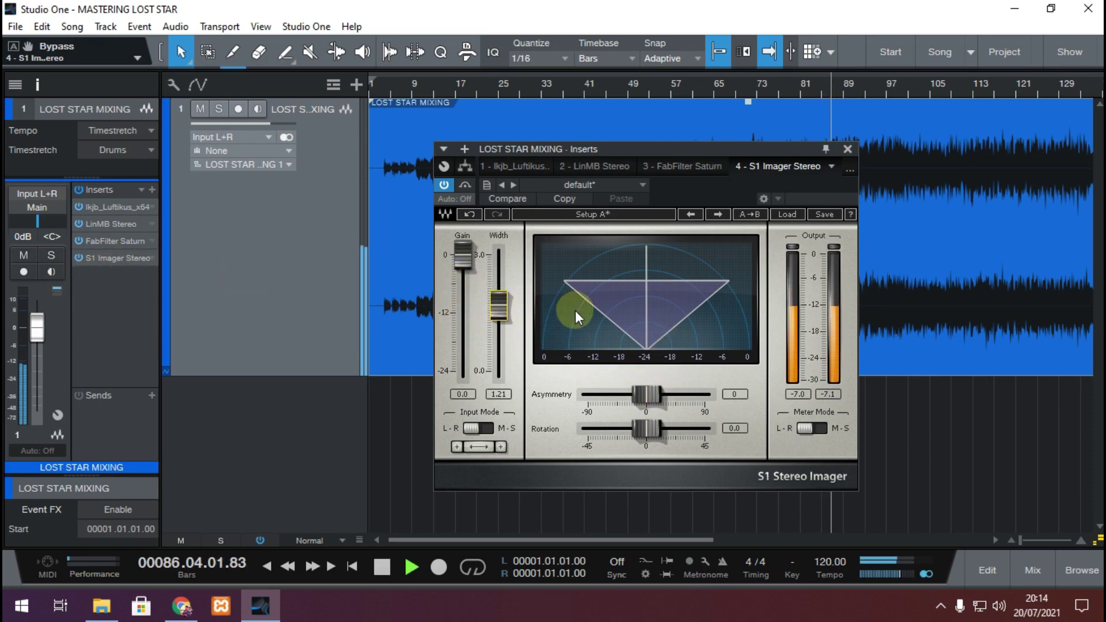
{"action": "left_click", "coordinate": [848, 149]}
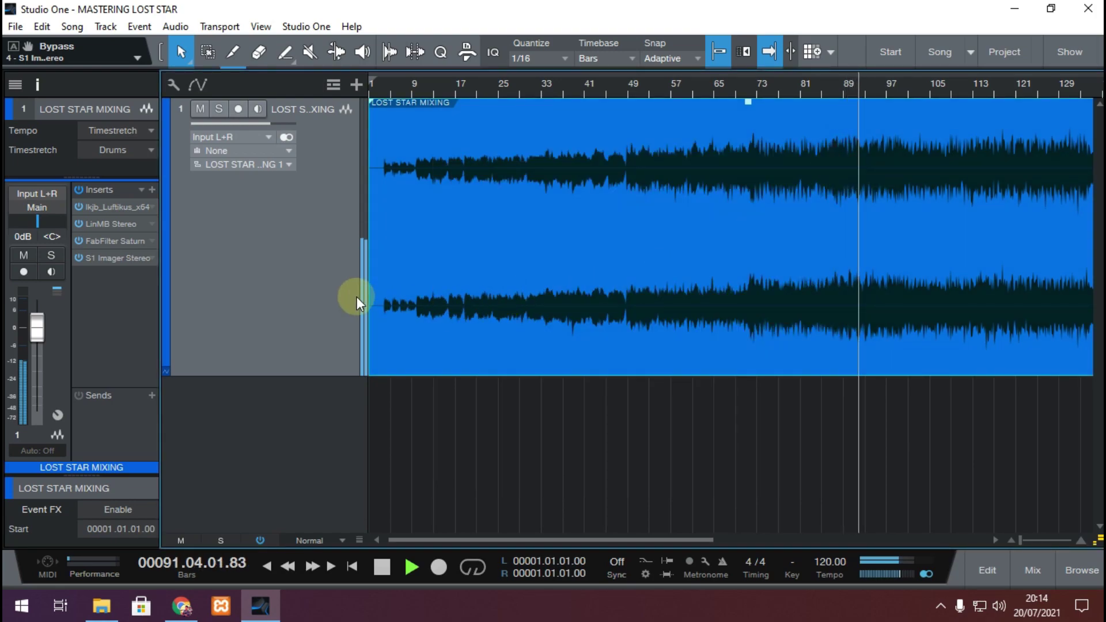
{"action": "key", "text": "space"}
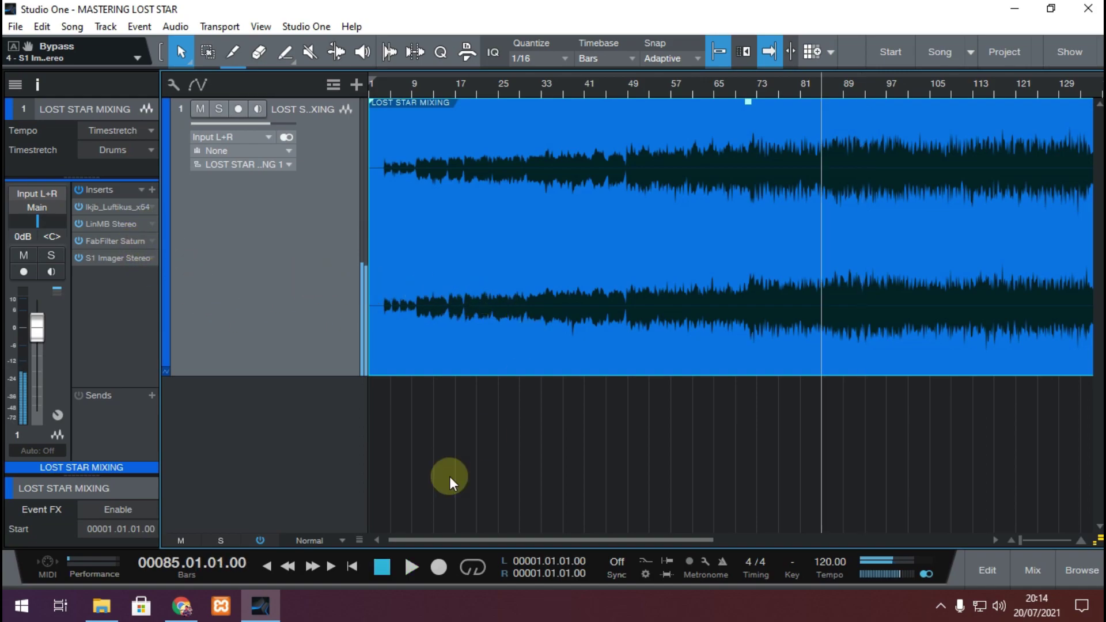
- Switch to YouTube Music in Chrome, listen to Melawan Hati from about 2:52 and 3:05, pause it, and return to Studio One
{"action": "mouse_move", "coordinate": [179, 615]}
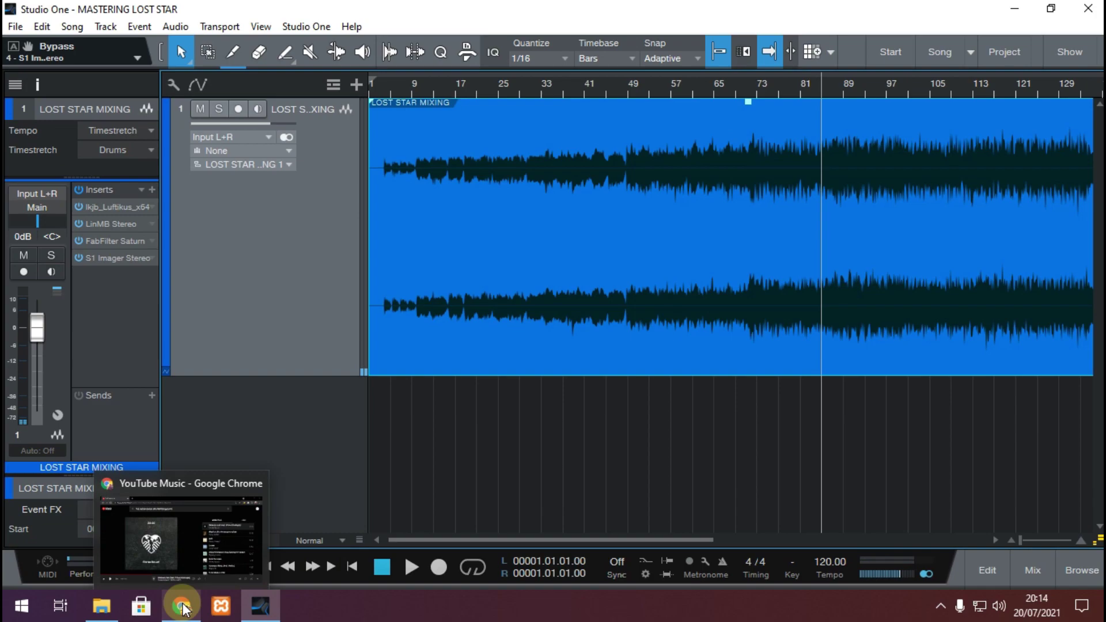
{"action": "left_click", "coordinate": [182, 608]}
{"action": "left_click", "coordinate": [518, 474]}
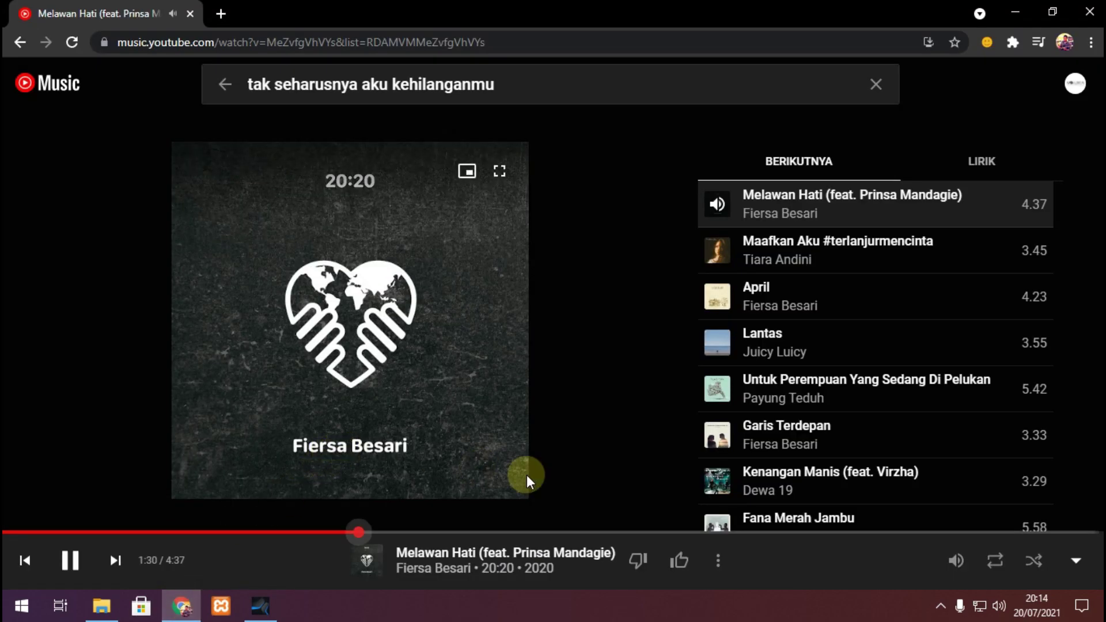
{"action": "left_click", "coordinate": [687, 531]}
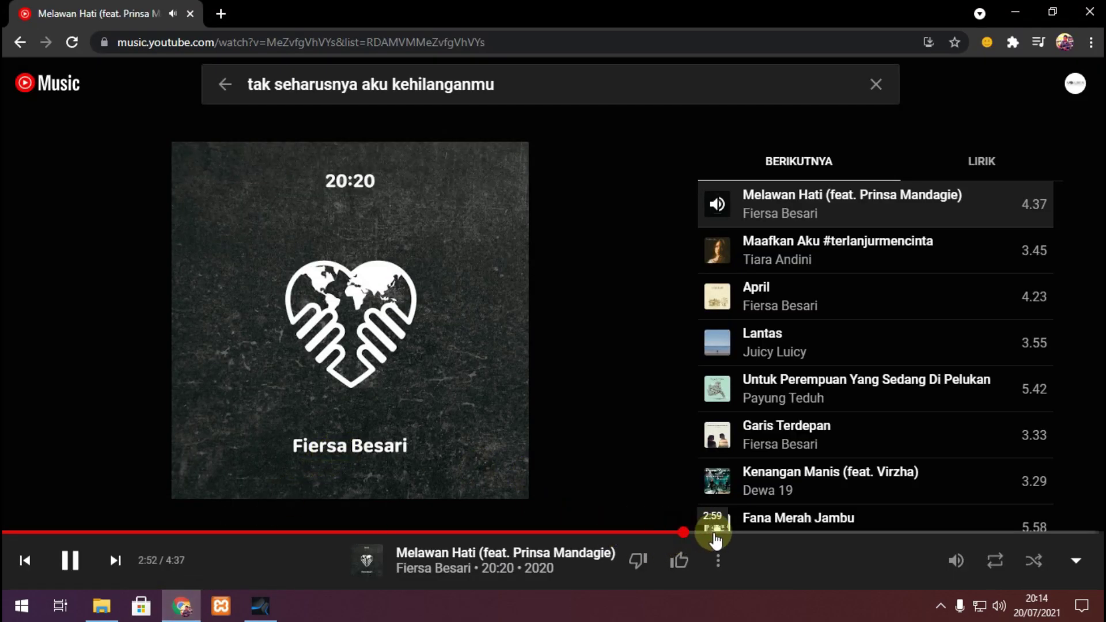
{"action": "left_click", "coordinate": [737, 533]}
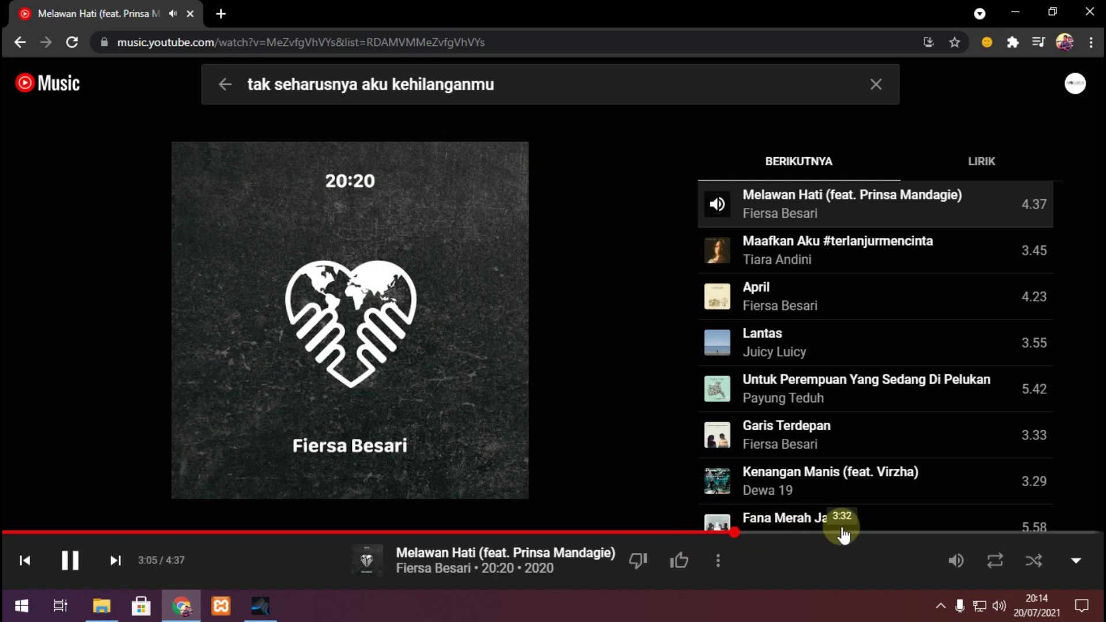
{"action": "key", "text": "space"}
{"action": "left_click", "coordinate": [262, 615]}
- Play the widened mix from bar 85 twice to judge it against the reference song, stopping playback each time
{"action": "key", "text": "space"}
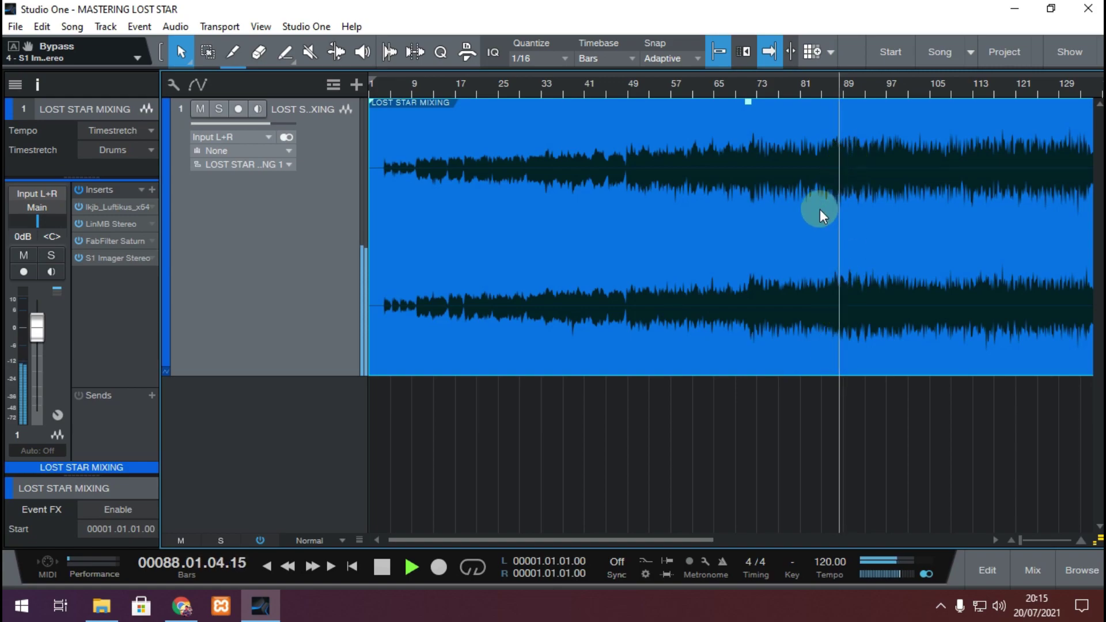
{"action": "key", "text": "space"}
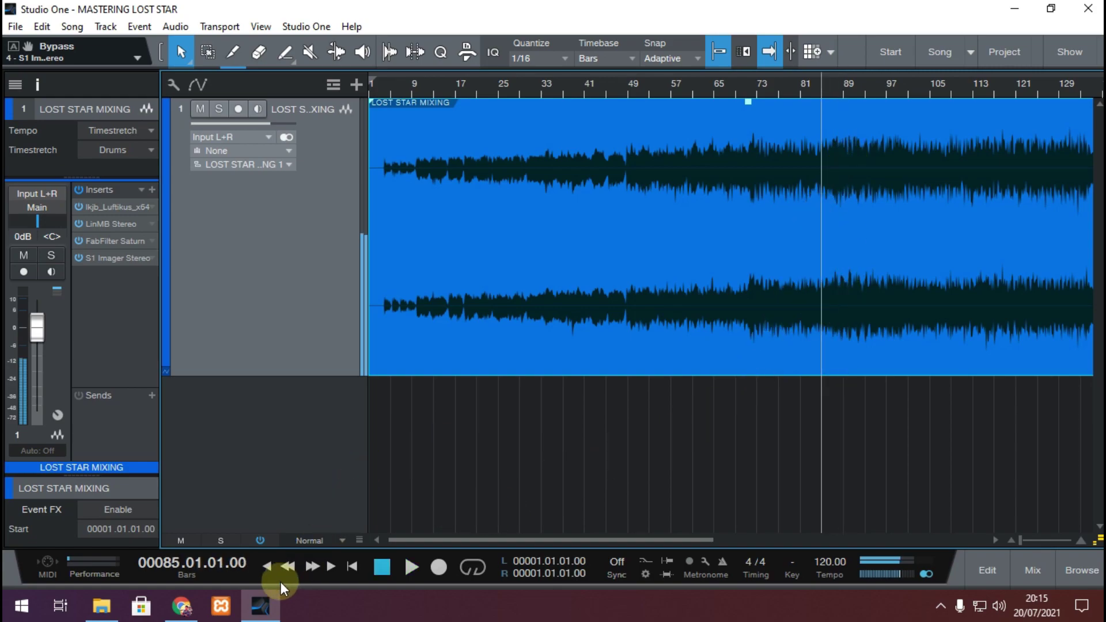
{"action": "mouse_move", "coordinate": [175, 590]}
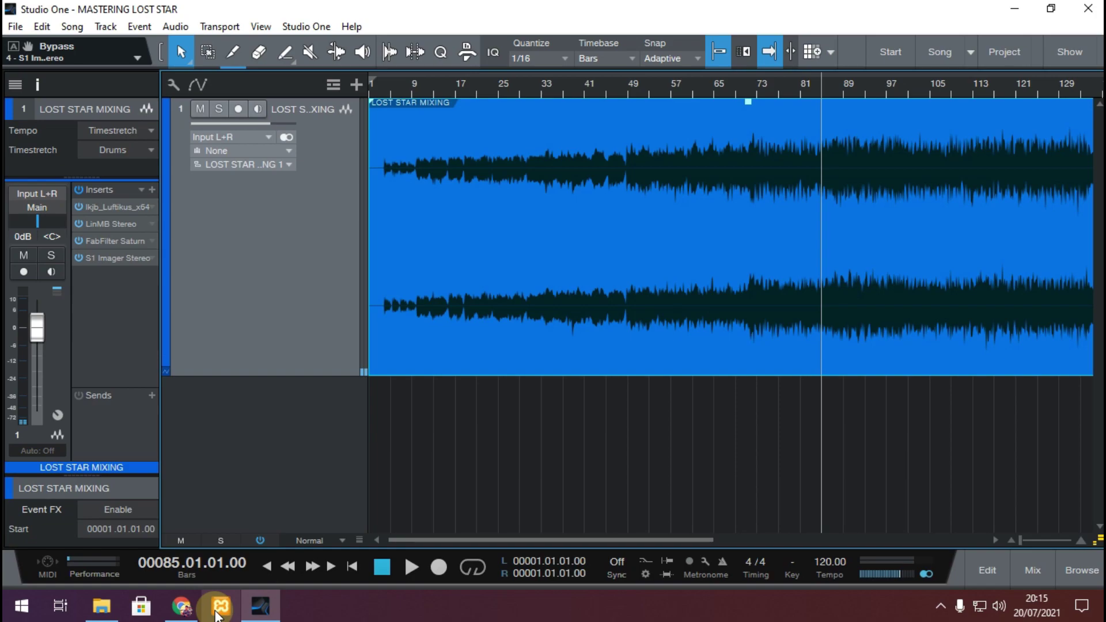
{"action": "key", "text": "space"}
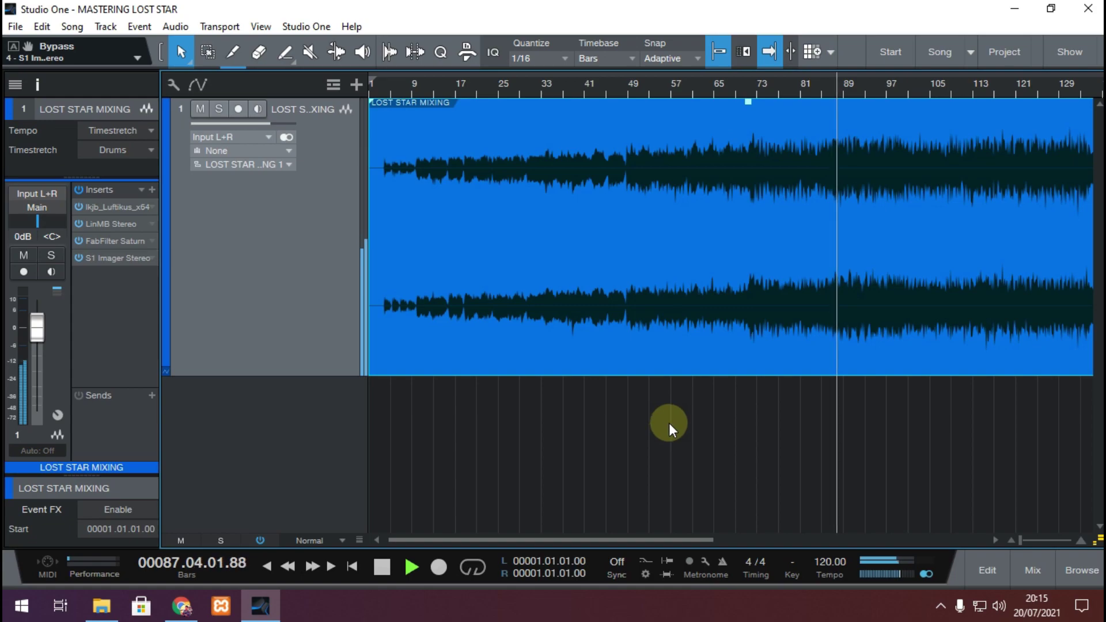
{"action": "key", "text": "space"}
- Listen to Melawan Hati in Chrome again, skipping to about 3:35, and return to Studio One for another short check of the mix
{"action": "key", "text": "alt+Tab"}
{"action": "key", "text": "space"}
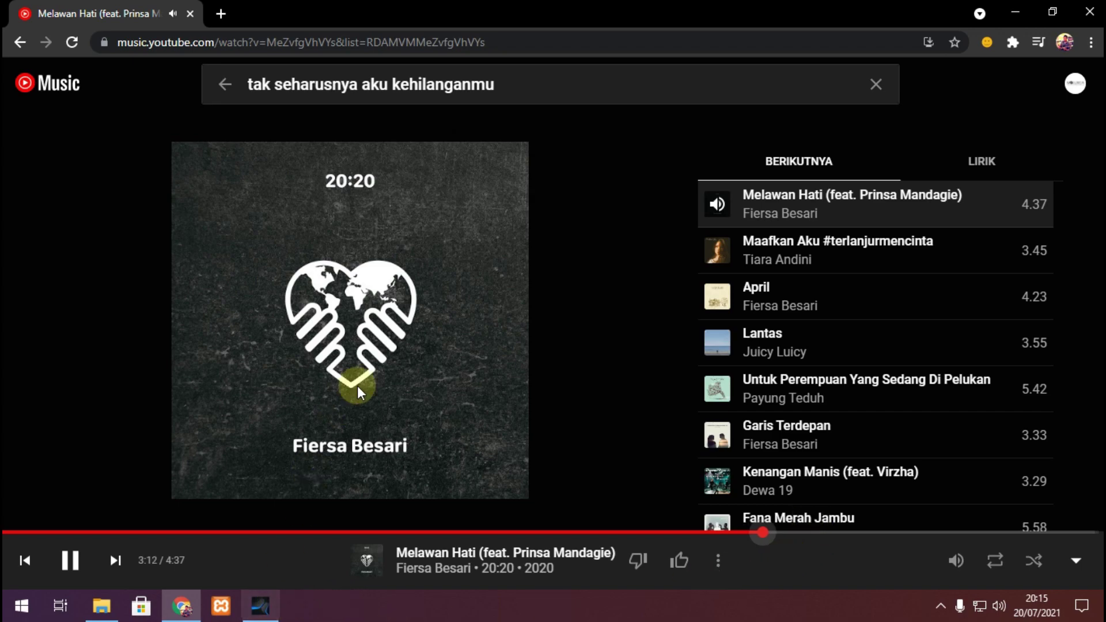
{"action": "left_click", "coordinate": [853, 533]}
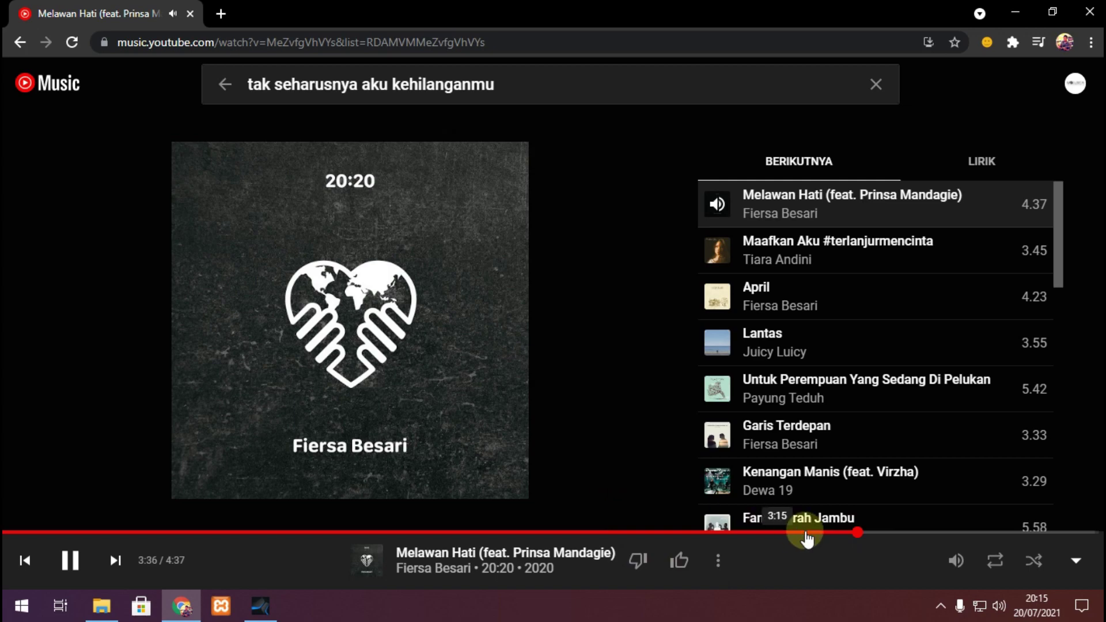
{"action": "left_click", "coordinate": [260, 606]}
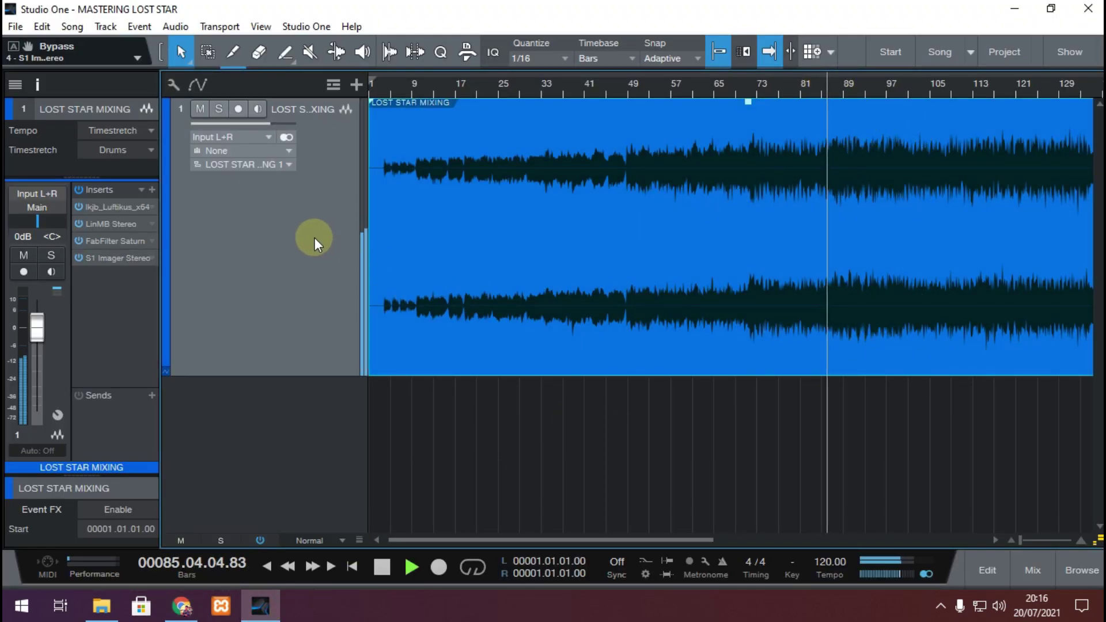
{"action": "key", "text": "space"}
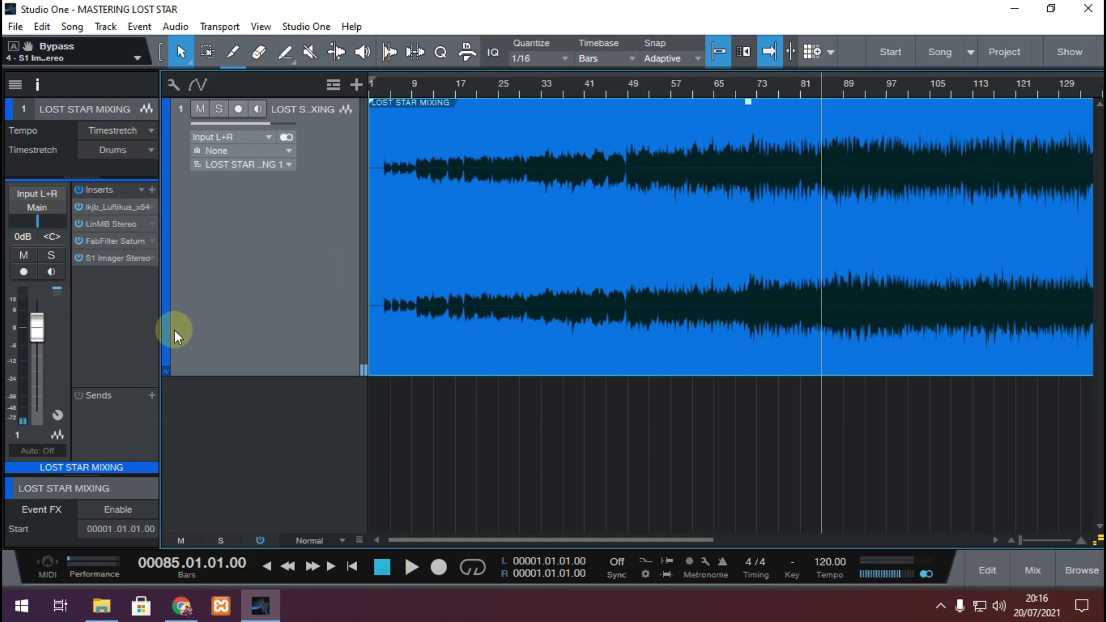
- Find J37 among the plug-ins, insert J37 Stereo on the LOST STAR MIXING track, and move its window so its controls show
{"action": "left_click", "coordinate": [152, 190]}
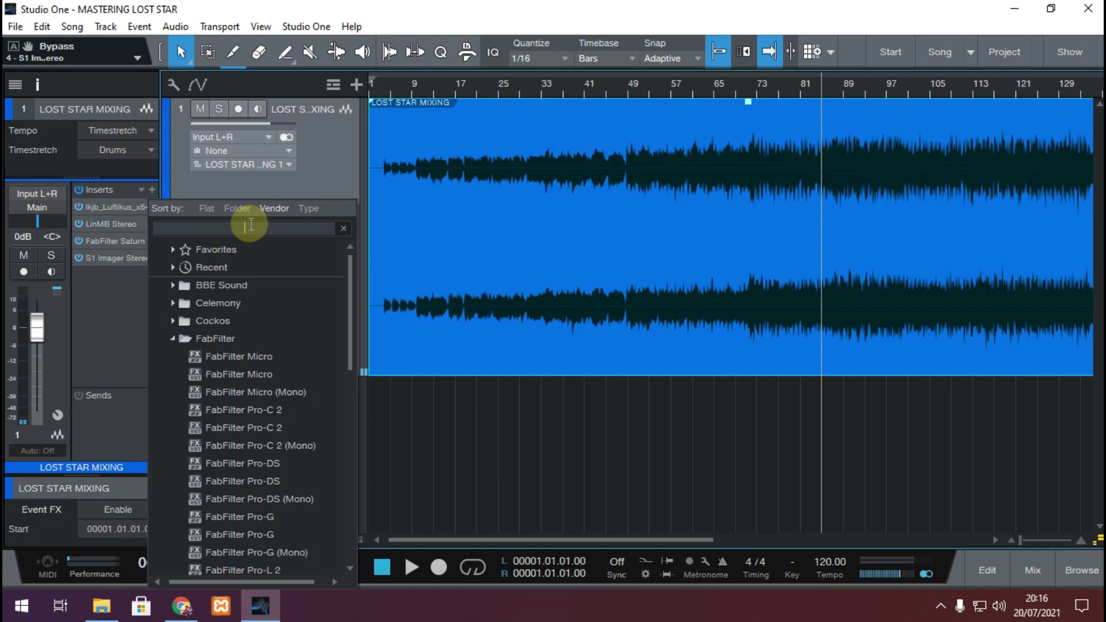
{"action": "type", "text": "J37"}
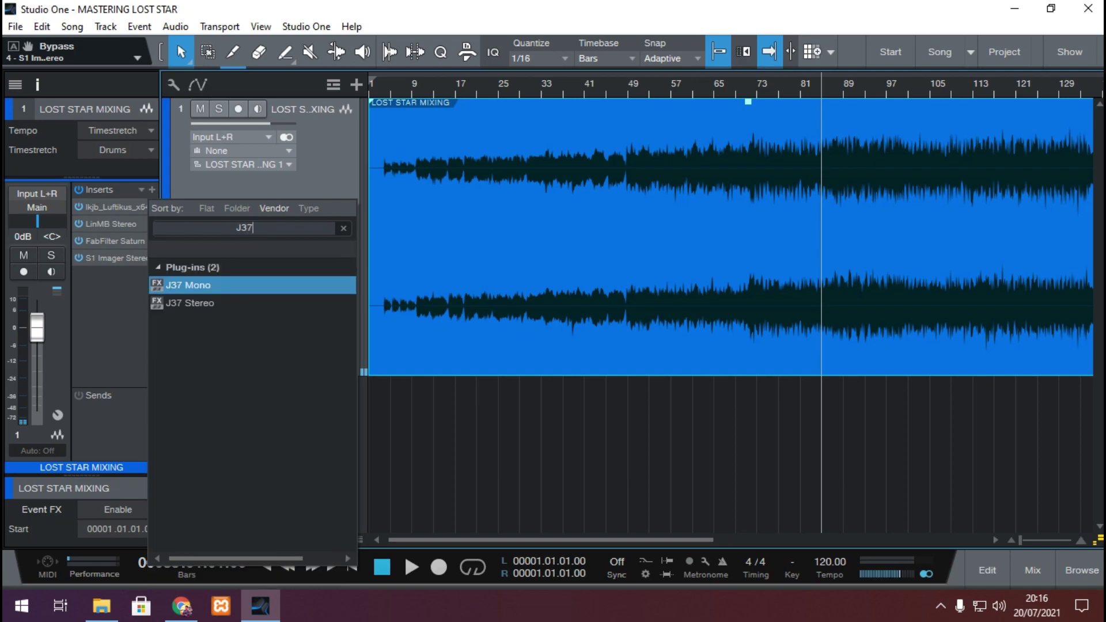
{"action": "left_click", "coordinate": [212, 302]}
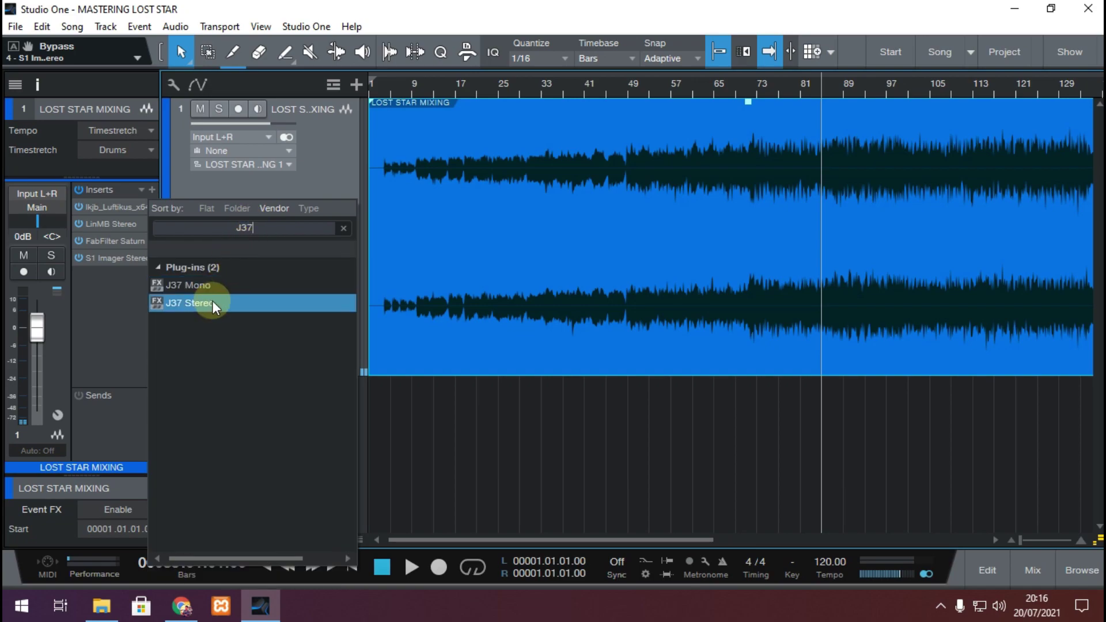
{"action": "double_click", "coordinate": [212, 303]}
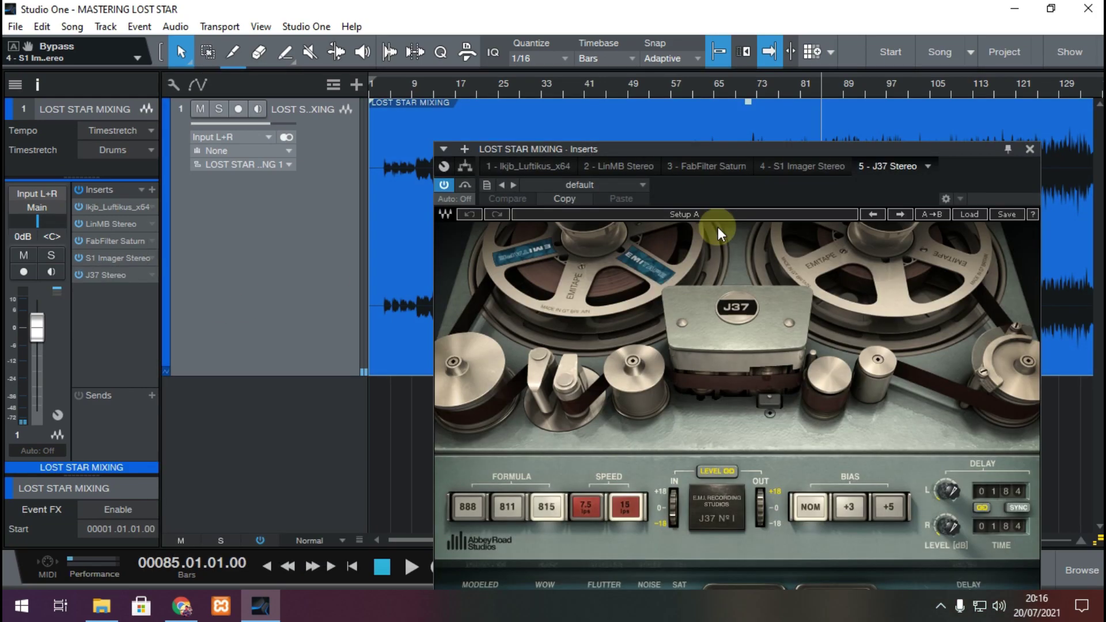
{"action": "left_click_drag", "start_coordinate": [736, 153], "coordinate": [604, 69]}
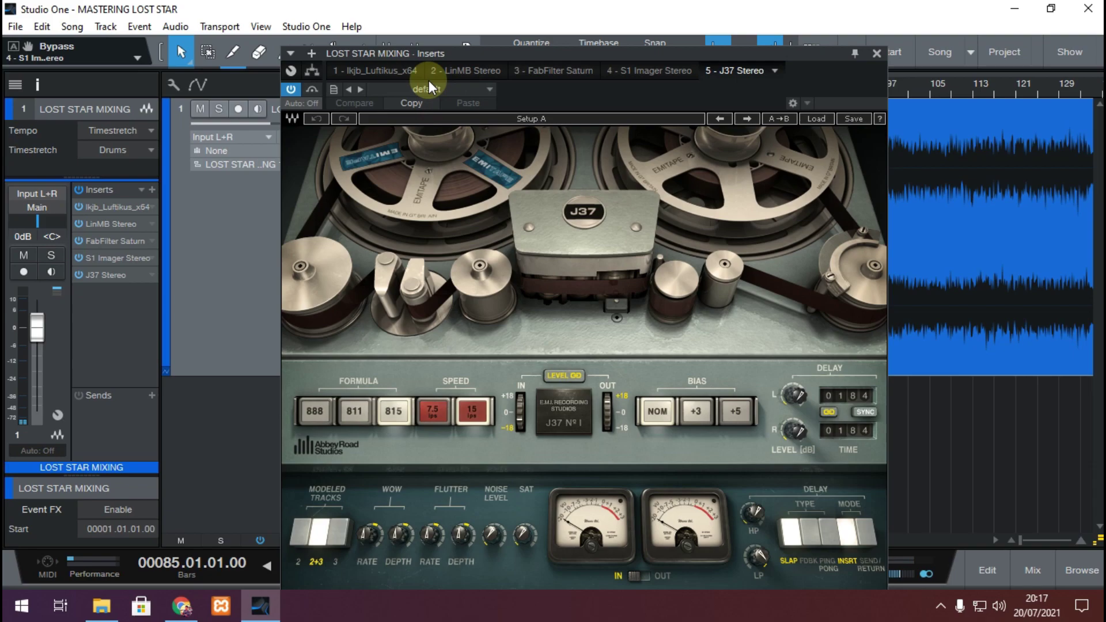
- Play the mix briefly from bar 85 through J37, compare tape formulas 811 and 815, and select formula 888
{"action": "key", "text": "space"}
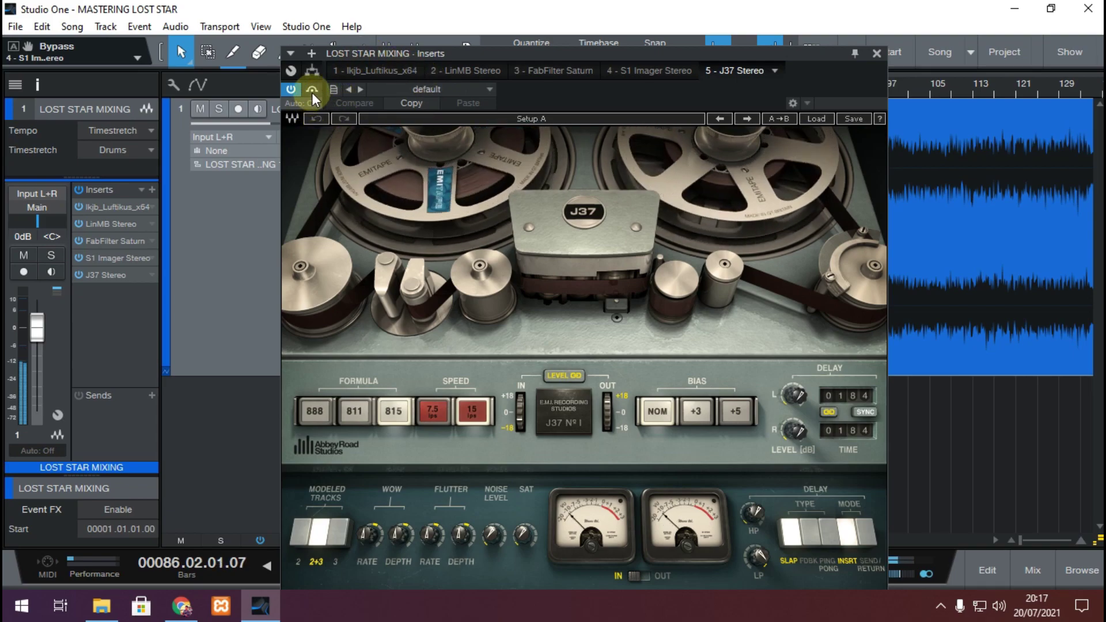
{"action": "key", "text": "space"}
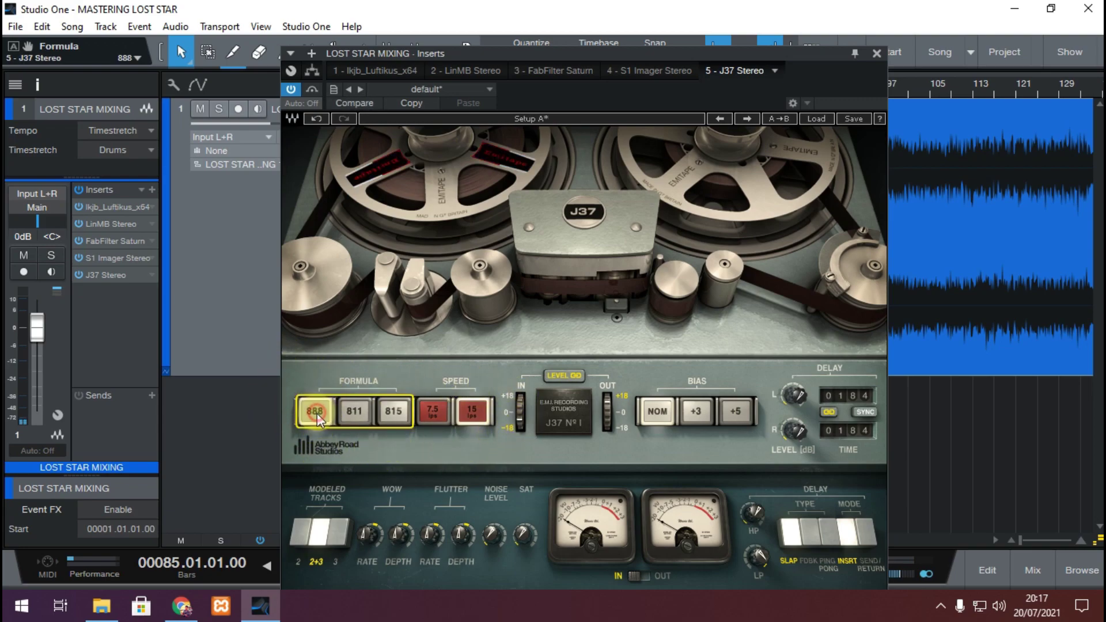
{"action": "left_click", "coordinate": [363, 417]}
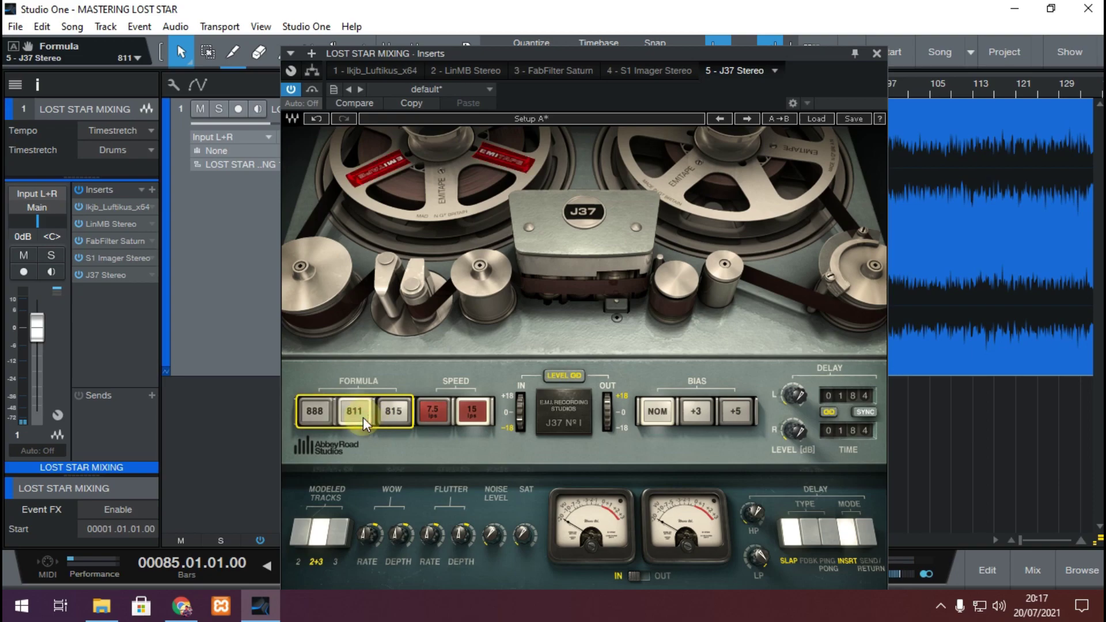
{"action": "left_click", "coordinate": [400, 417]}
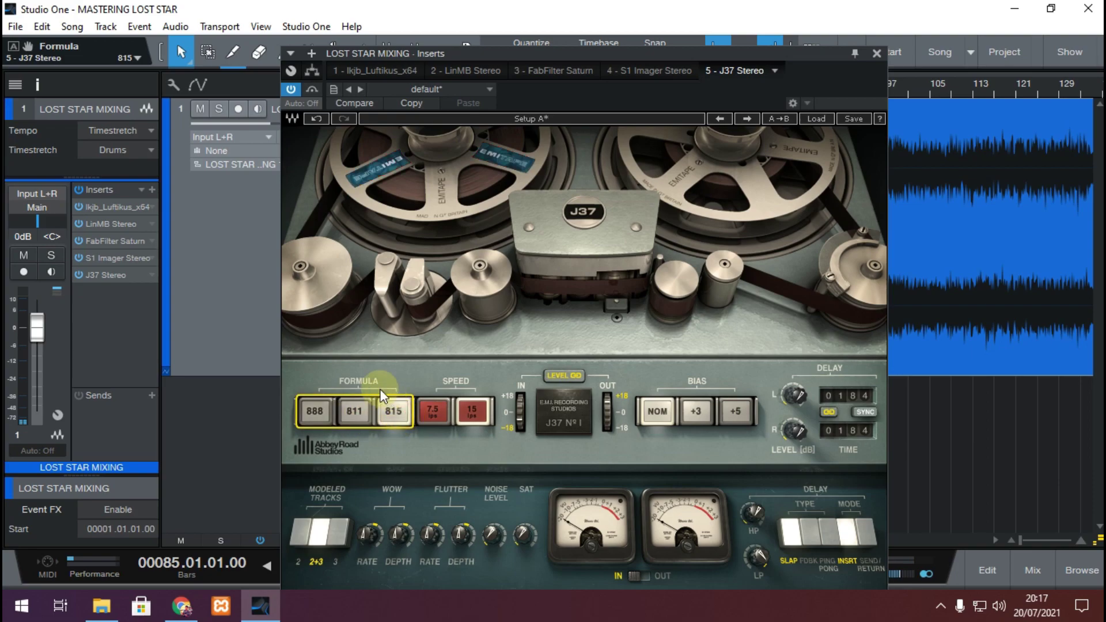
{"action": "left_click", "coordinate": [355, 417]}
{"action": "left_click", "coordinate": [392, 410]}
{"action": "left_click", "coordinate": [315, 413]}
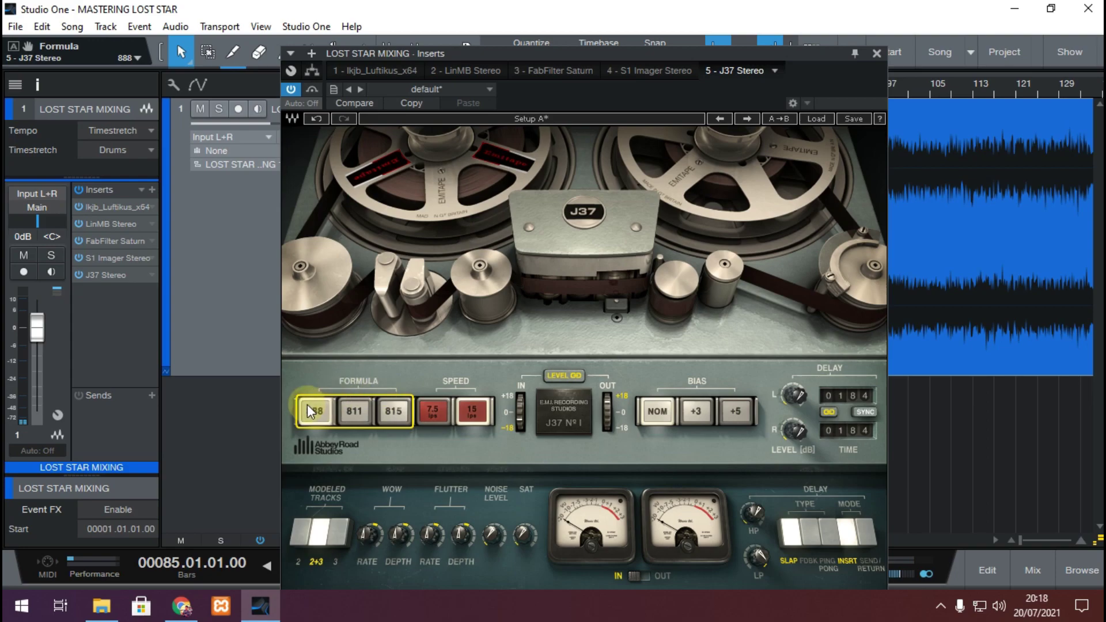
- Compare J37's 7.5 and 15 ips speeds and the 815 formula, choosing formula 888 at 7.5 ips during playback
{"action": "left_click", "coordinate": [437, 415]}
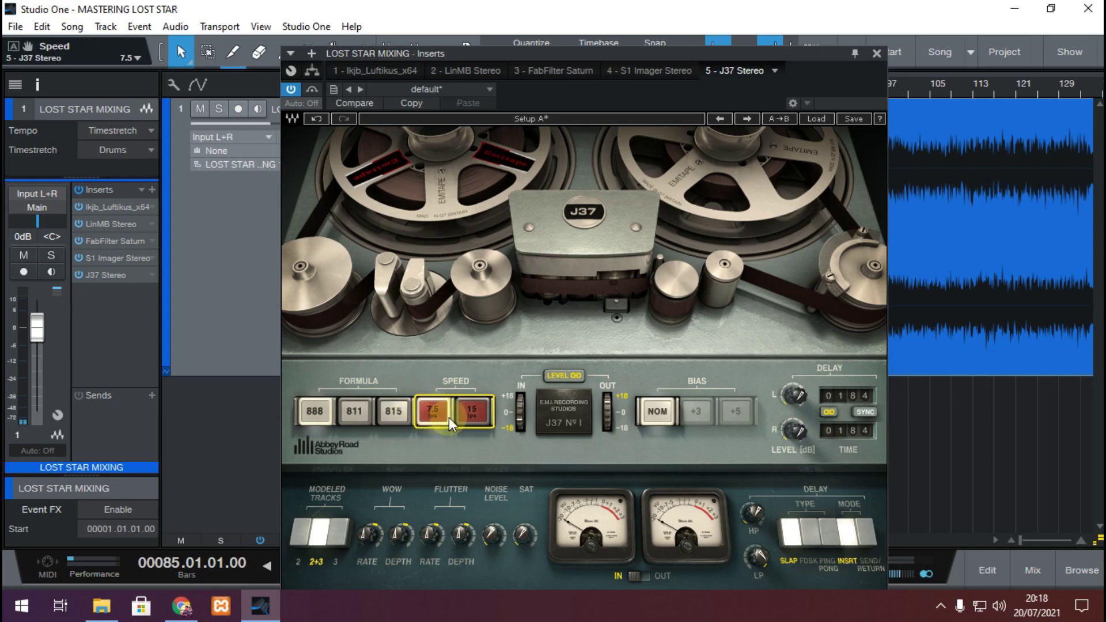
{"action": "left_click", "coordinate": [481, 417]}
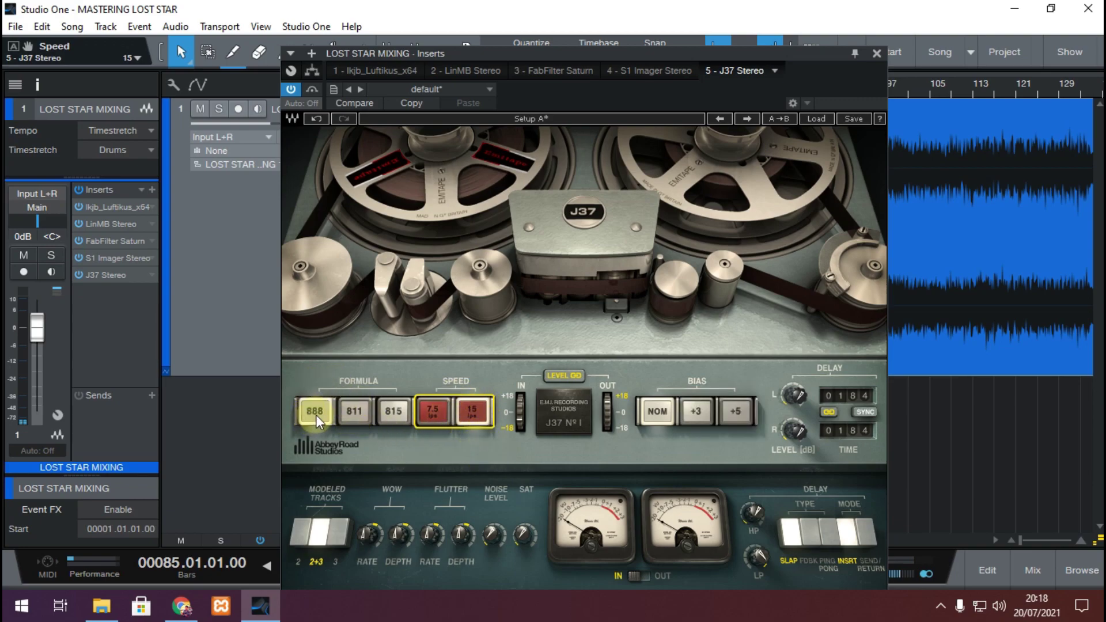
{"action": "left_click", "coordinate": [396, 416]}
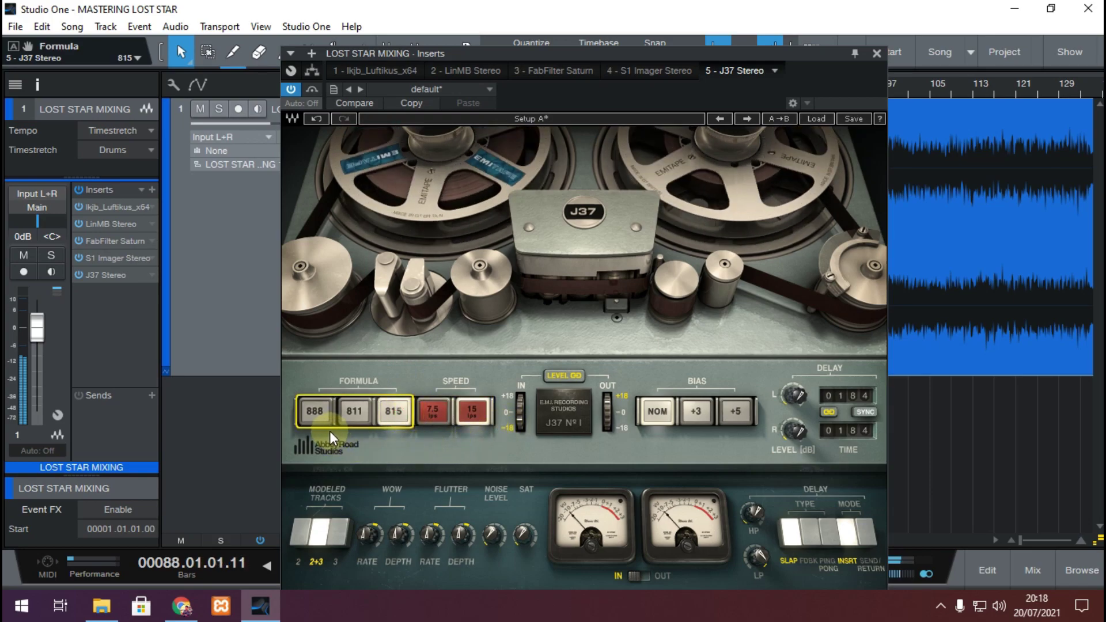
{"action": "left_click", "coordinate": [317, 413]}
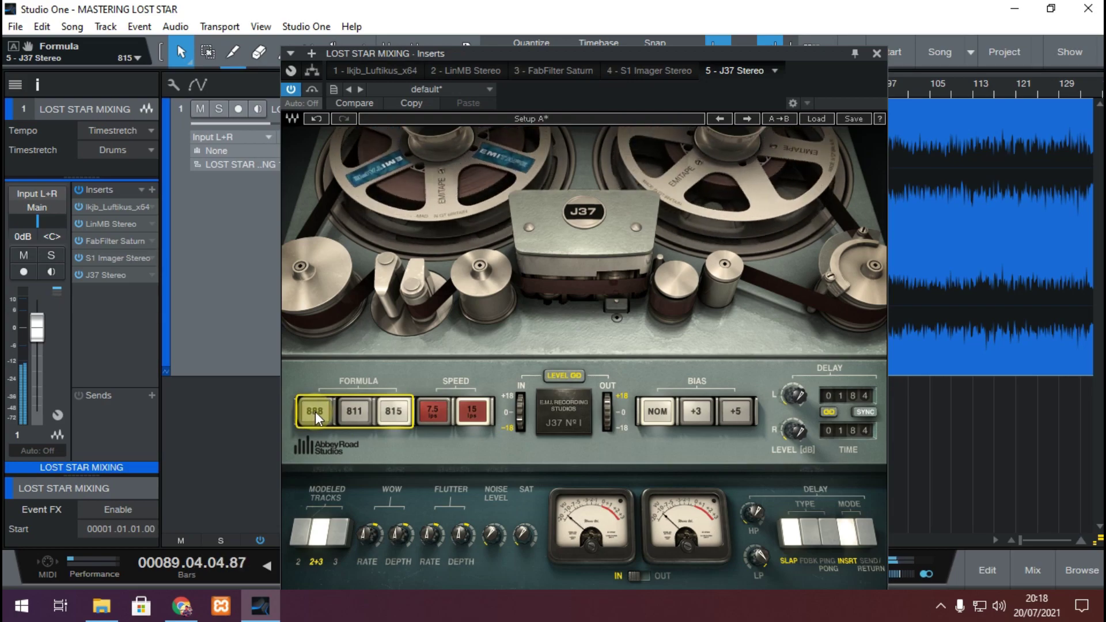
{"action": "left_click", "coordinate": [437, 411]}
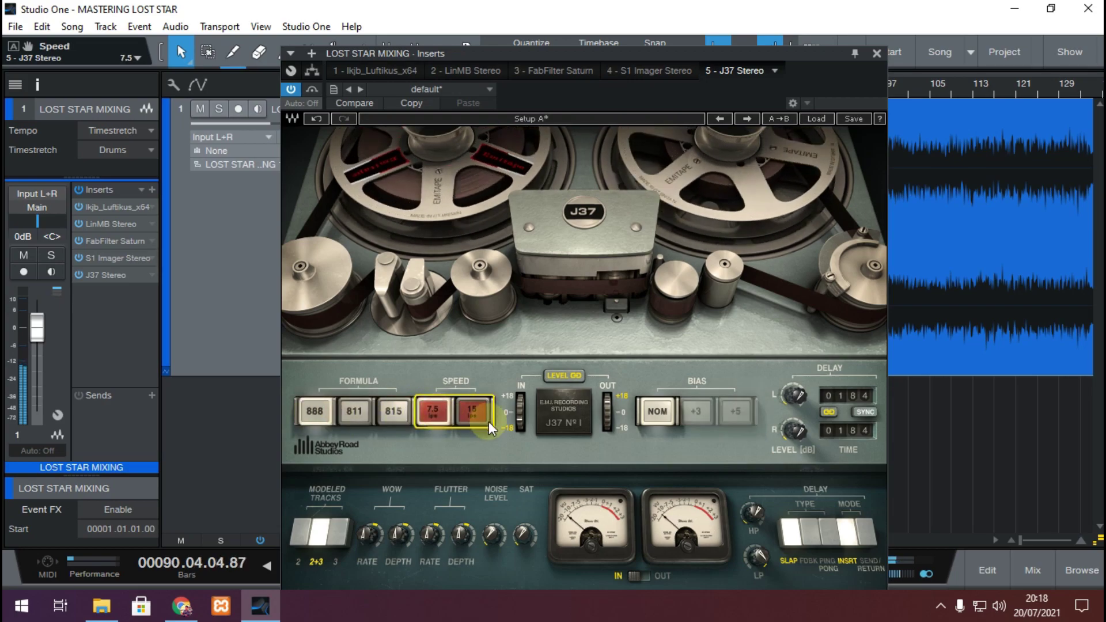
- Restart playback from bar 85 and adjust the J37 input level to about -2.3 dB
{"action": "mouse_move", "coordinate": [523, 426]}
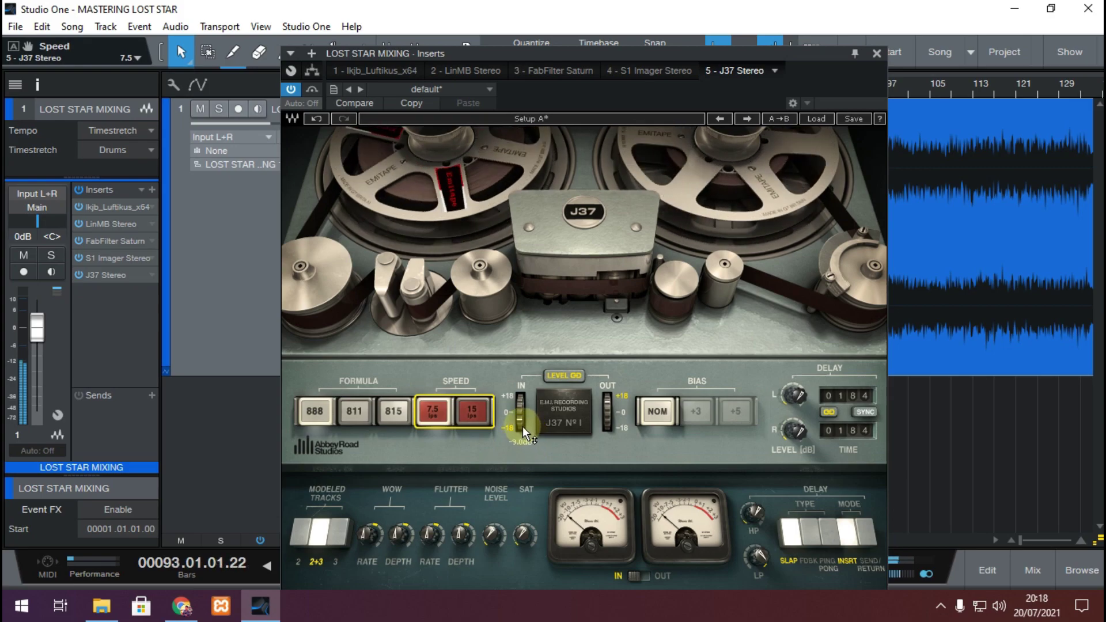
{"action": "left_click_drag", "start_coordinate": [523, 426], "coordinate": [521, 426]}
{"action": "key", "text": "space"}
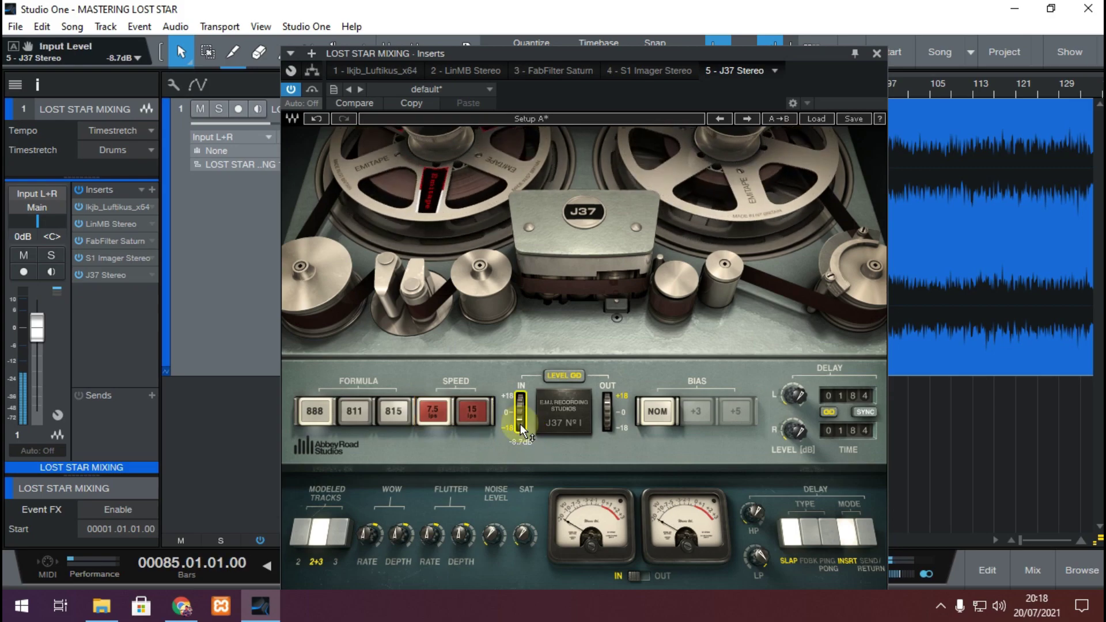
{"action": "key", "text": "space"}
{"action": "left_click_drag", "start_coordinate": [521, 425], "coordinate": [522, 429]}
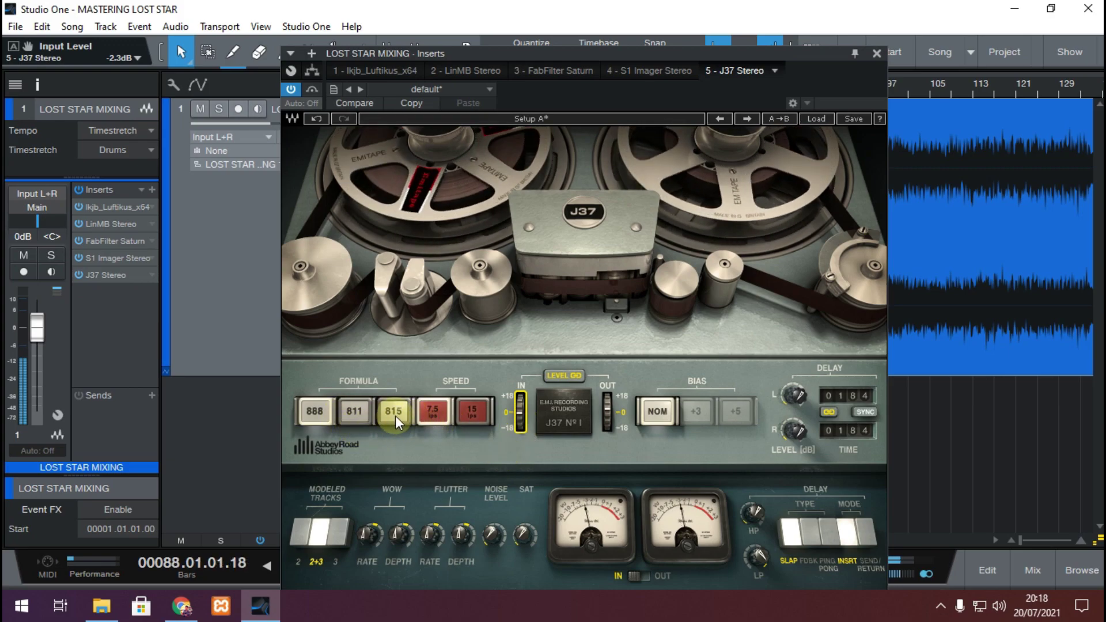
- Switch J37 to 15 ips during playback, compare the 815 and 888 formulas, keep 888, and stop playback
{"action": "left_click", "coordinate": [469, 410]}
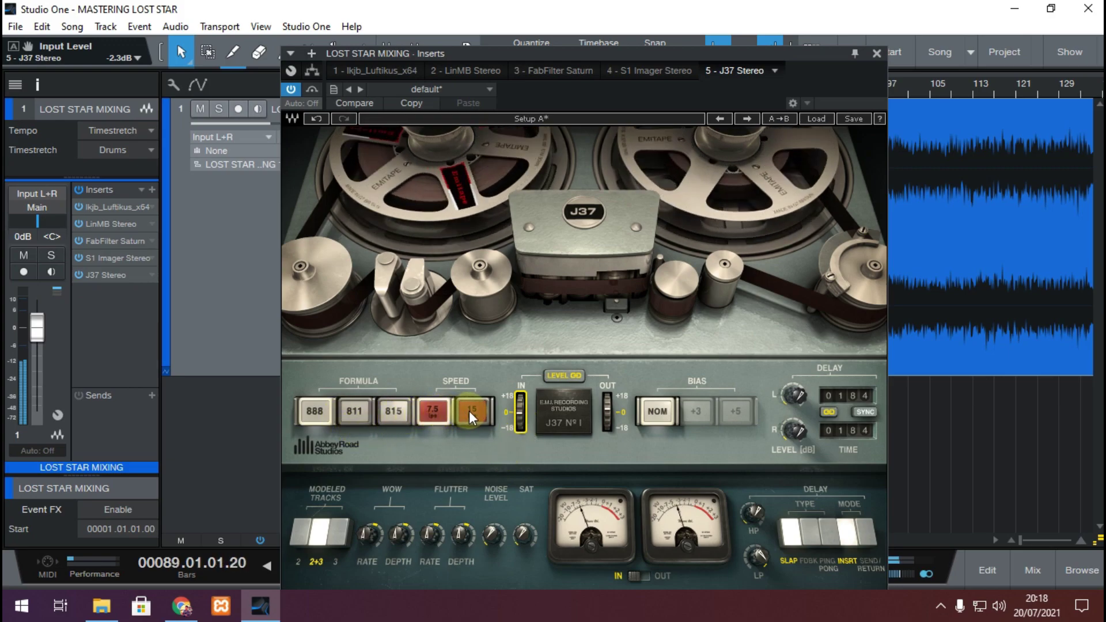
{"action": "left_click", "coordinate": [471, 417]}
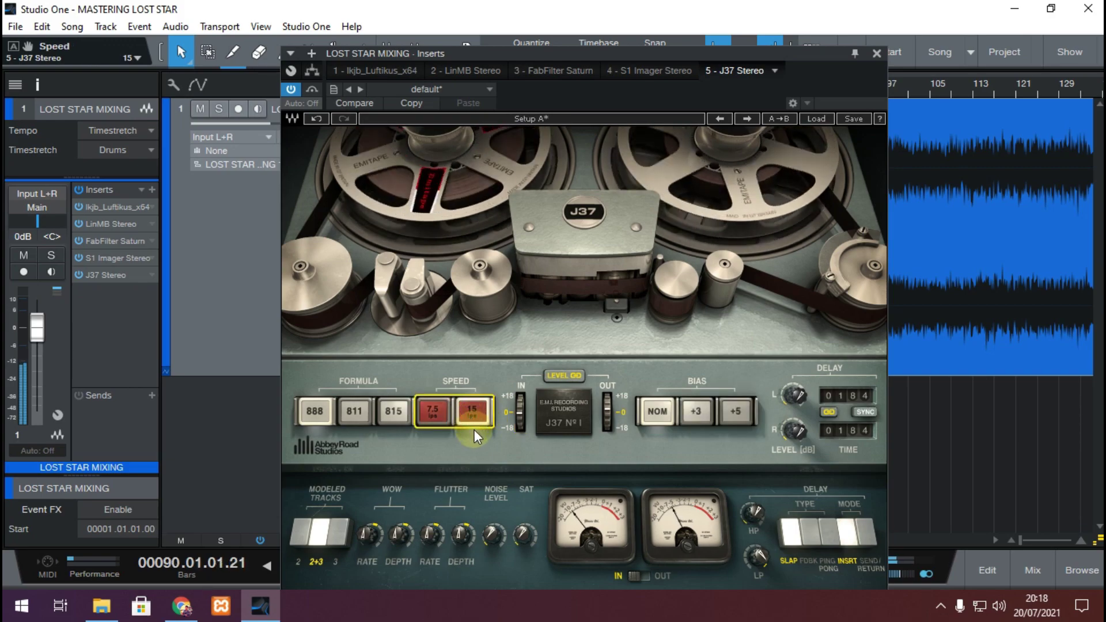
{"action": "left_click", "coordinate": [395, 415]}
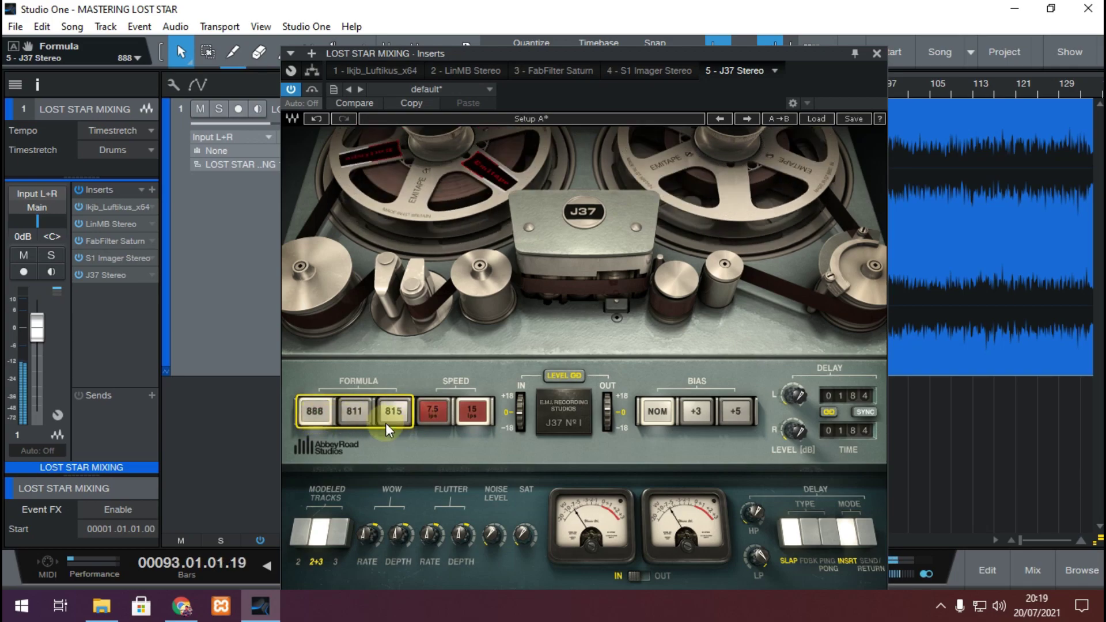
{"action": "left_click", "coordinate": [433, 422]}
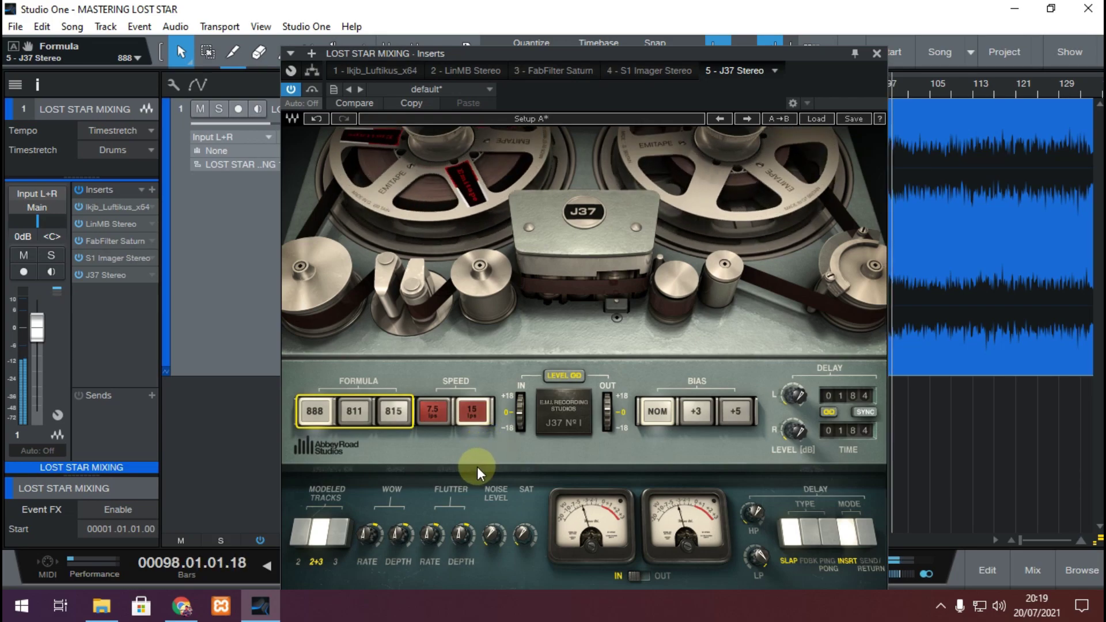
{"action": "key", "text": "space"}
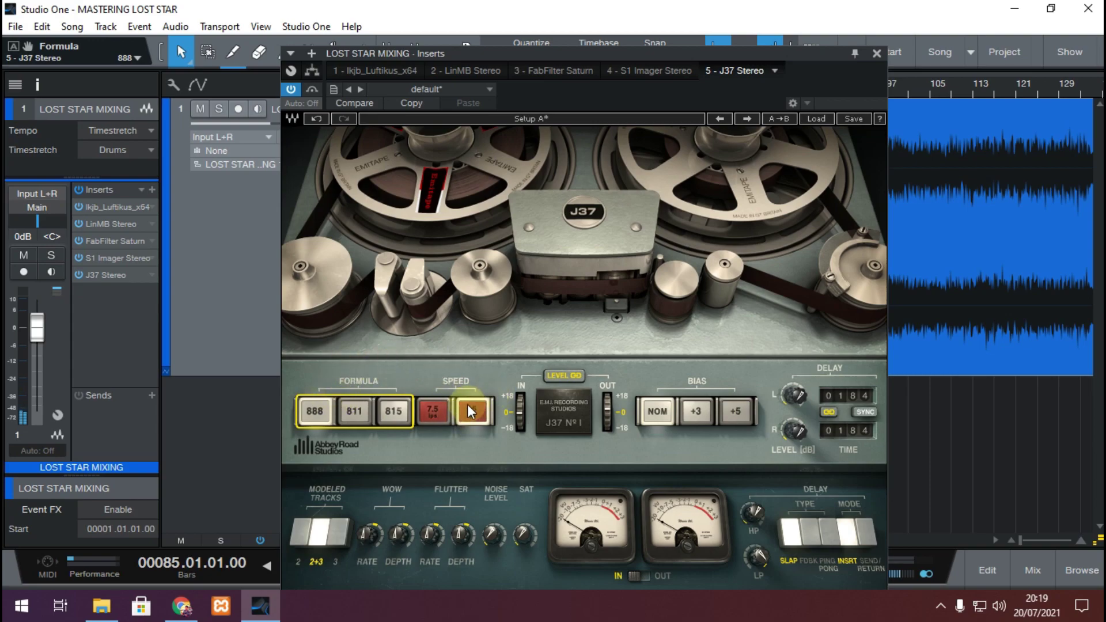
- Set the J37 tape speed to 7.5 ips, stop playback, and close the plug-in window
{"action": "left_click", "coordinate": [433, 411]}
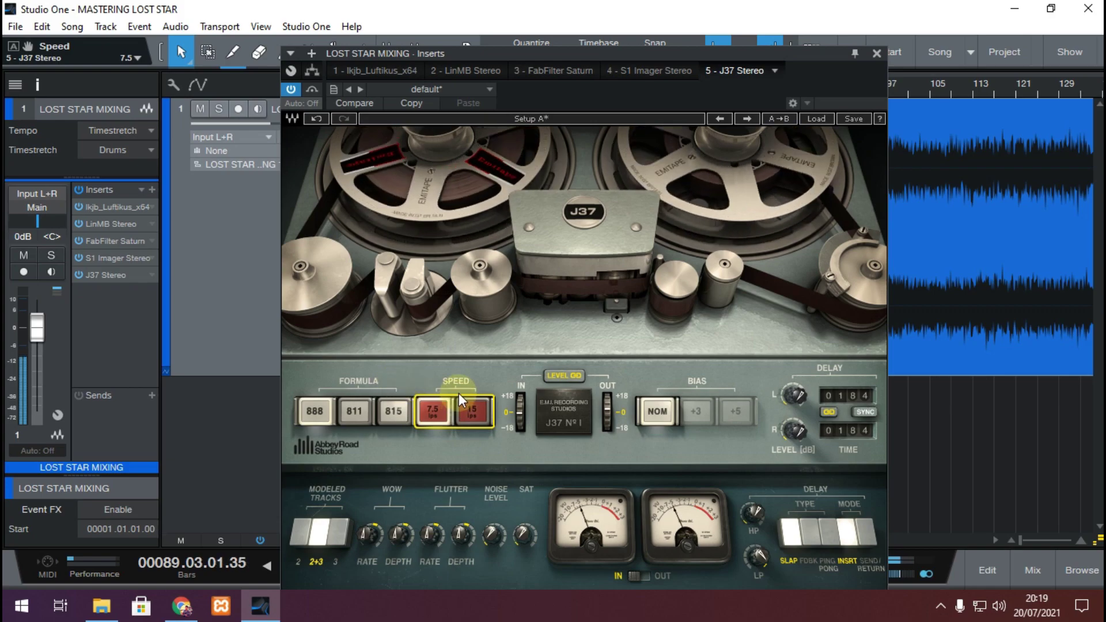
{"action": "key", "text": "space"}
{"action": "left_click", "coordinate": [876, 53]}
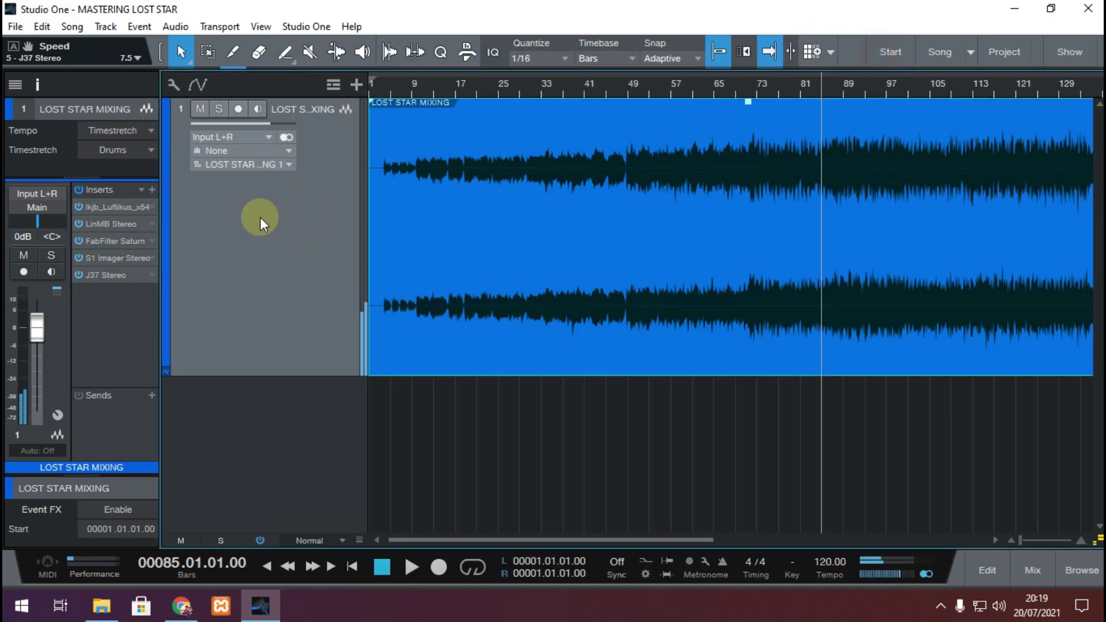
- Insert iZotope Ozone 5 Maximizer after J37 on the LOST STAR MIXING track
{"action": "left_click", "coordinate": [152, 191]}
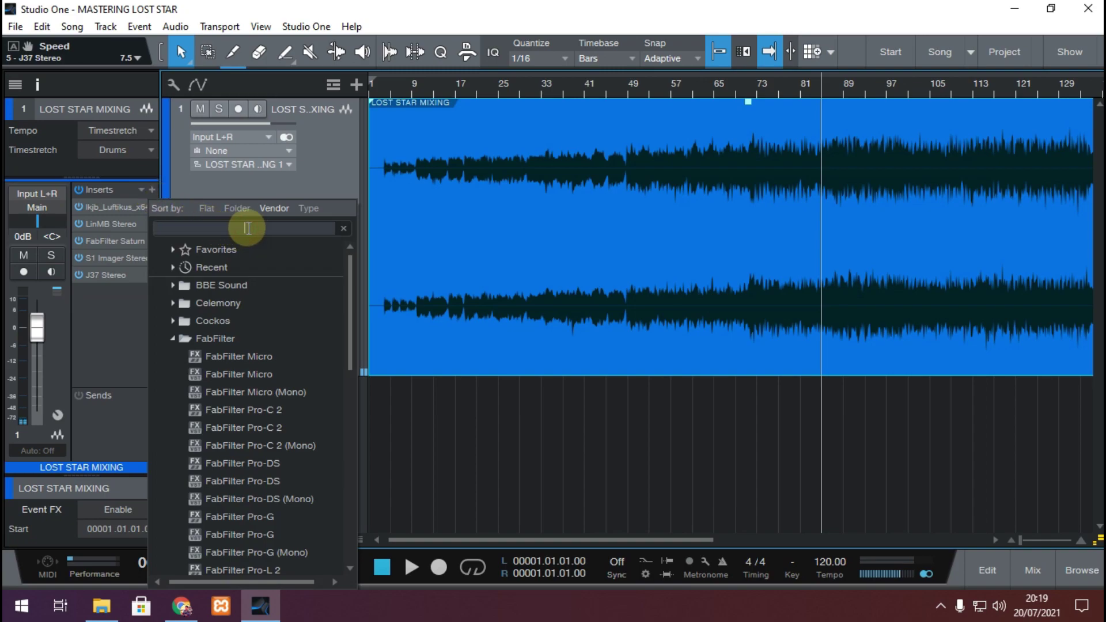
{"action": "left_click", "coordinate": [173, 339]}
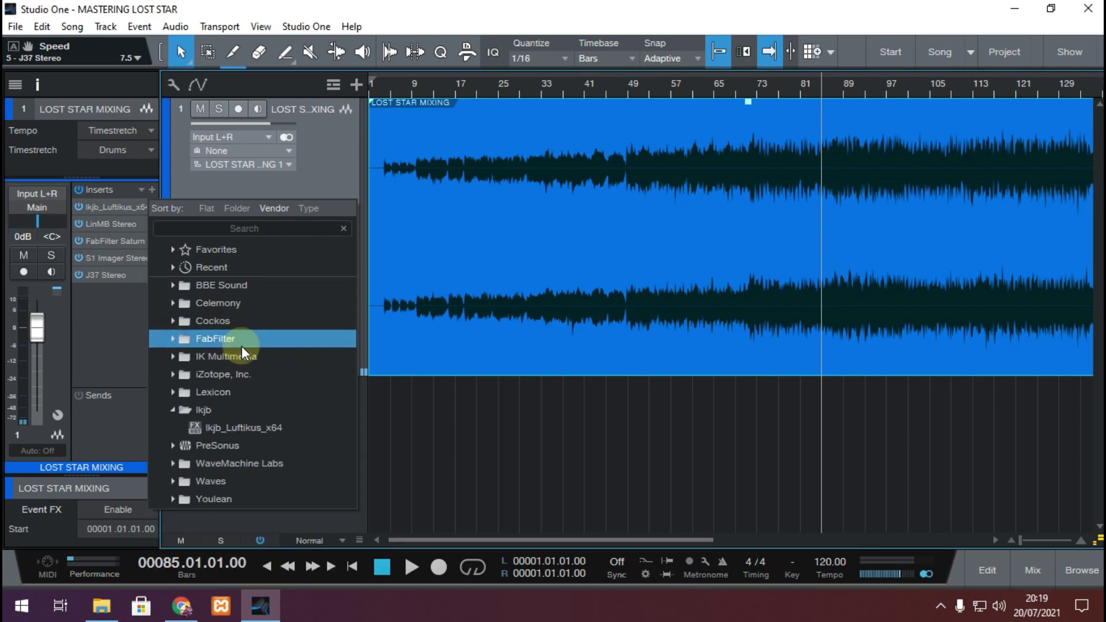
{"action": "left_click", "coordinate": [173, 374]}
{"action": "scroll", "coordinate": [303, 407], "scroll_direction": "down", "scroll_amount": 1}
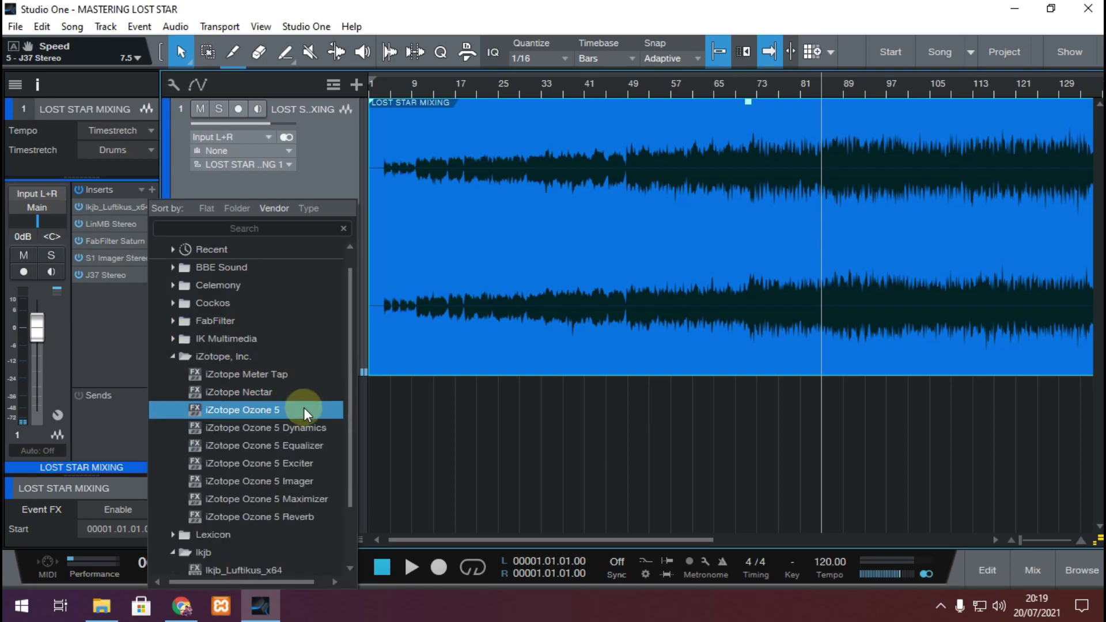
{"action": "left_click", "coordinate": [331, 516]}
{"action": "left_click", "coordinate": [258, 499]}
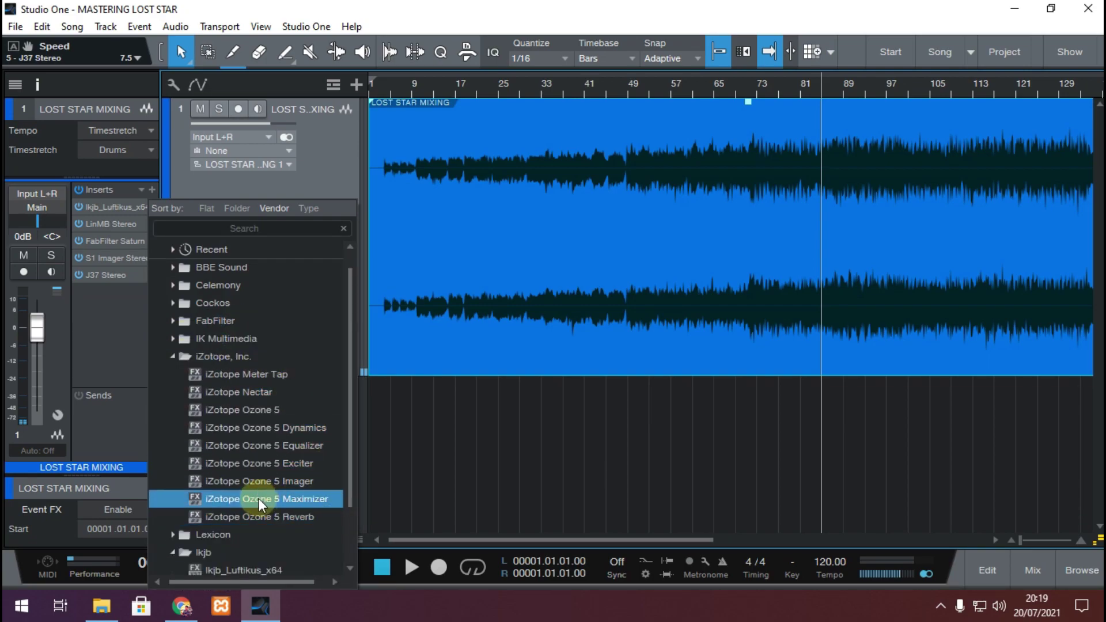
{"action": "double_click", "coordinate": [317, 499]}
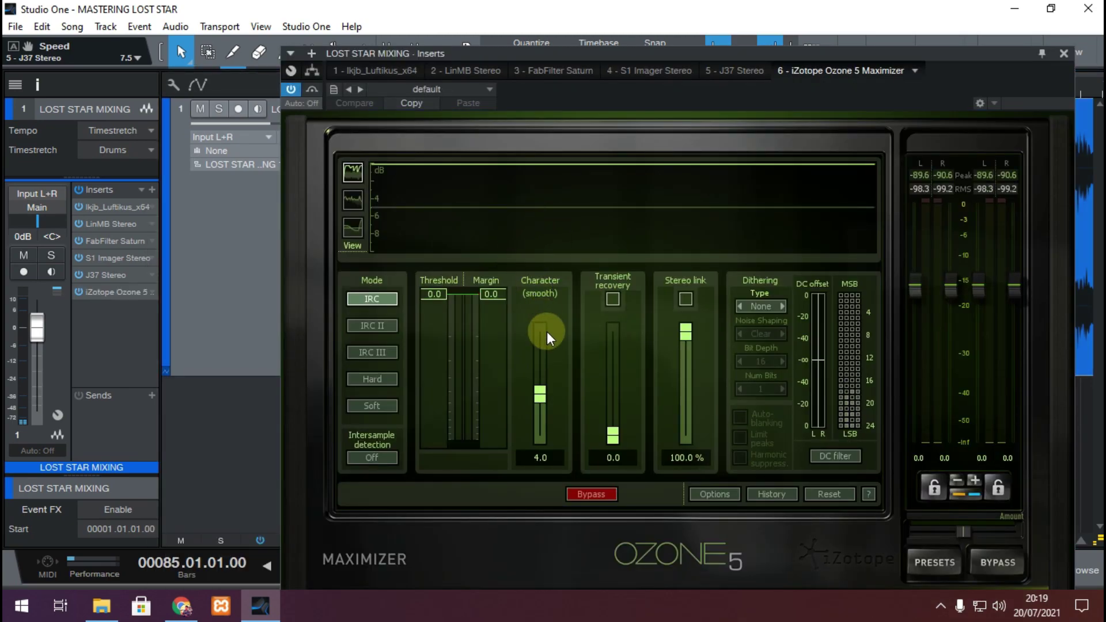
- Set the Maximizer's character to about 1.3 (fast and loud) and its margin to -0.3 dB
{"action": "left_click_drag", "start_coordinate": [543, 397], "coordinate": [541, 424]}
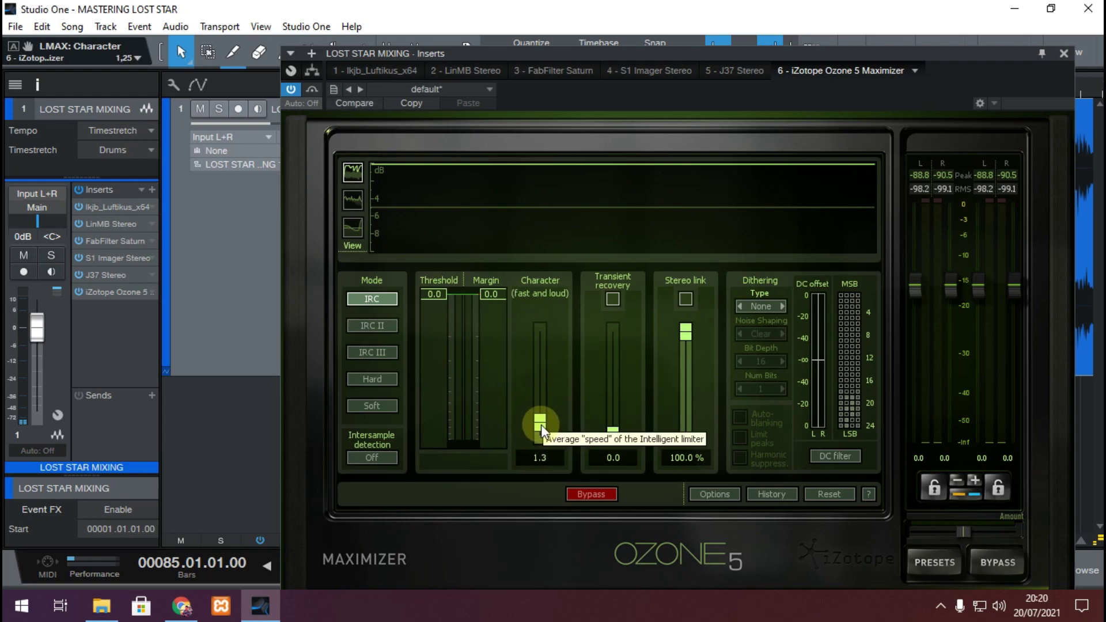
{"action": "double_click", "coordinate": [492, 296]}
{"action": "type", "text": "0.3"}
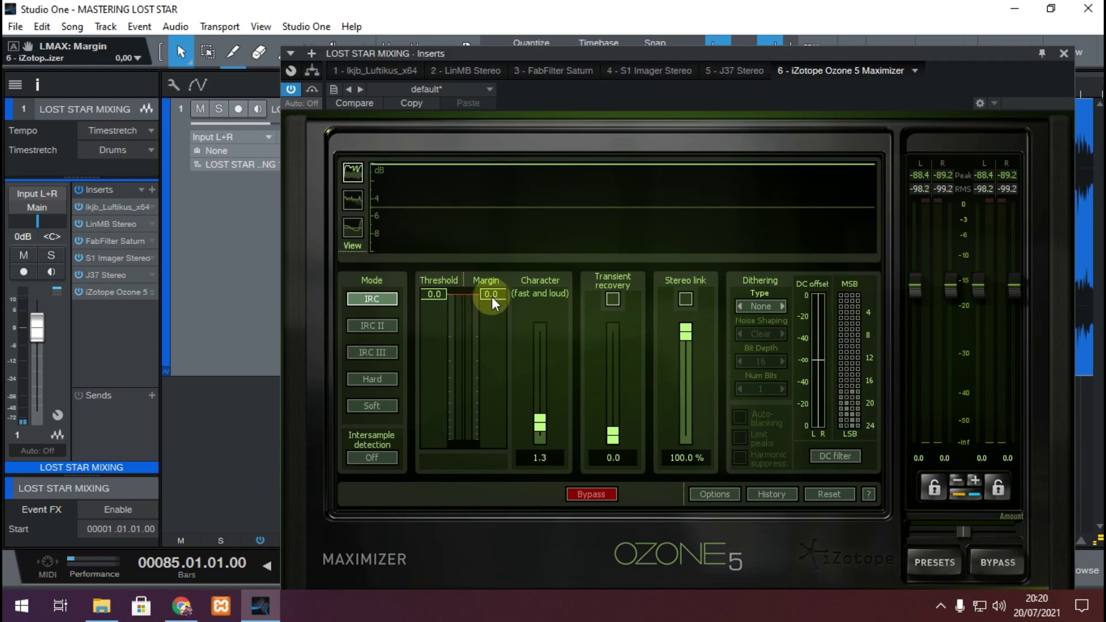
{"action": "left_click_drag", "start_coordinate": [492, 296], "coordinate": [493, 299]}
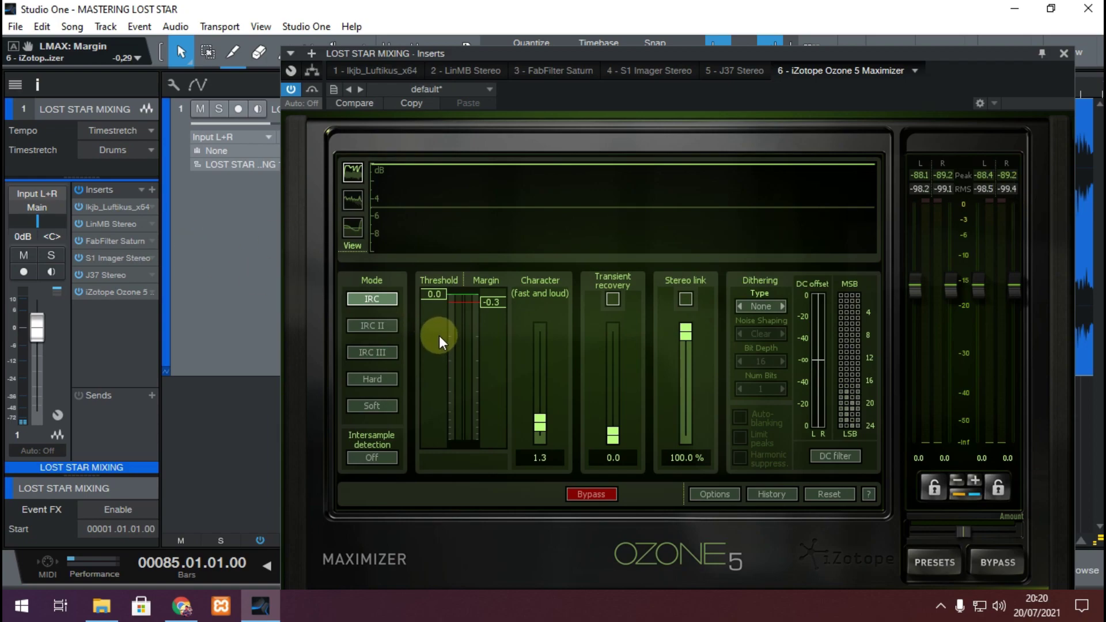
- Play the mix from bar 85 and lower the Maximizer threshold to about -11.0 dB
{"action": "key", "text": "space"}
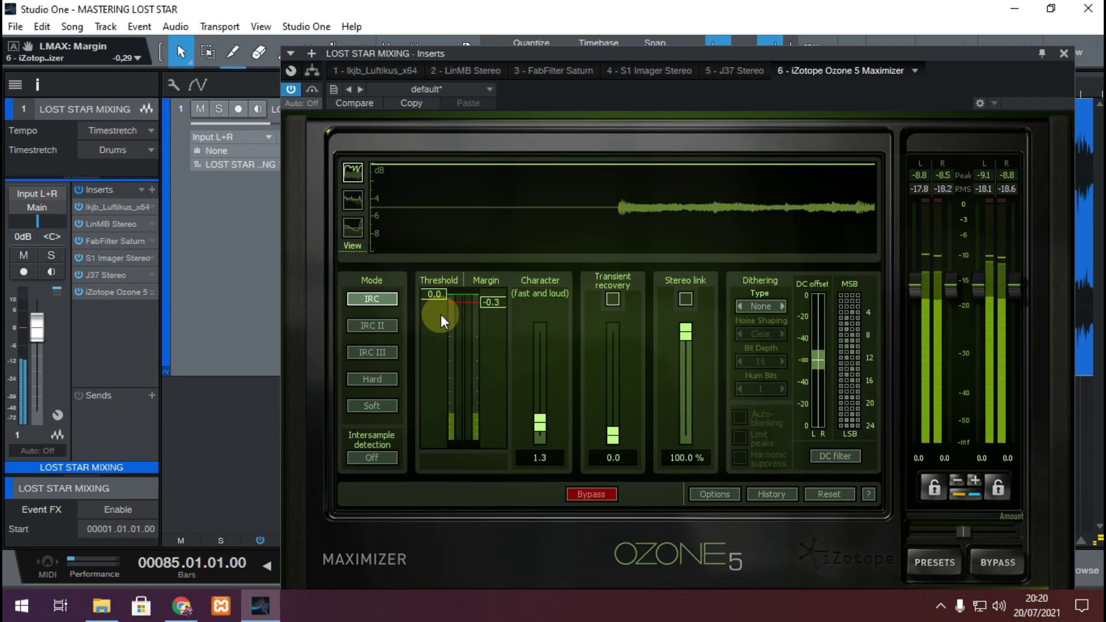
{"action": "key", "text": "space"}
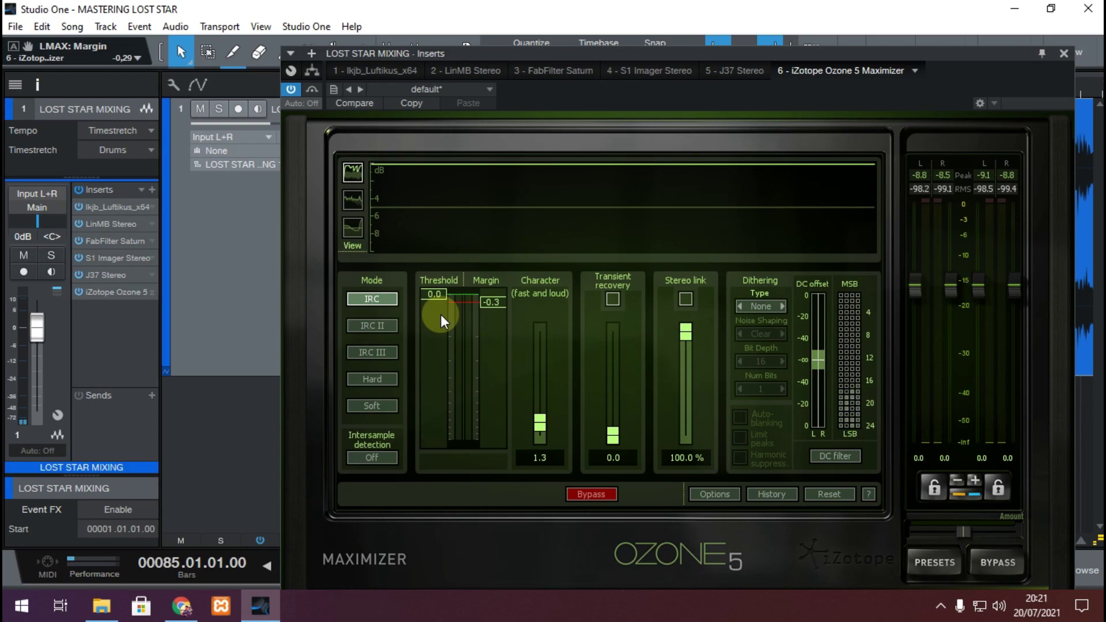
{"action": "key", "text": "space"}
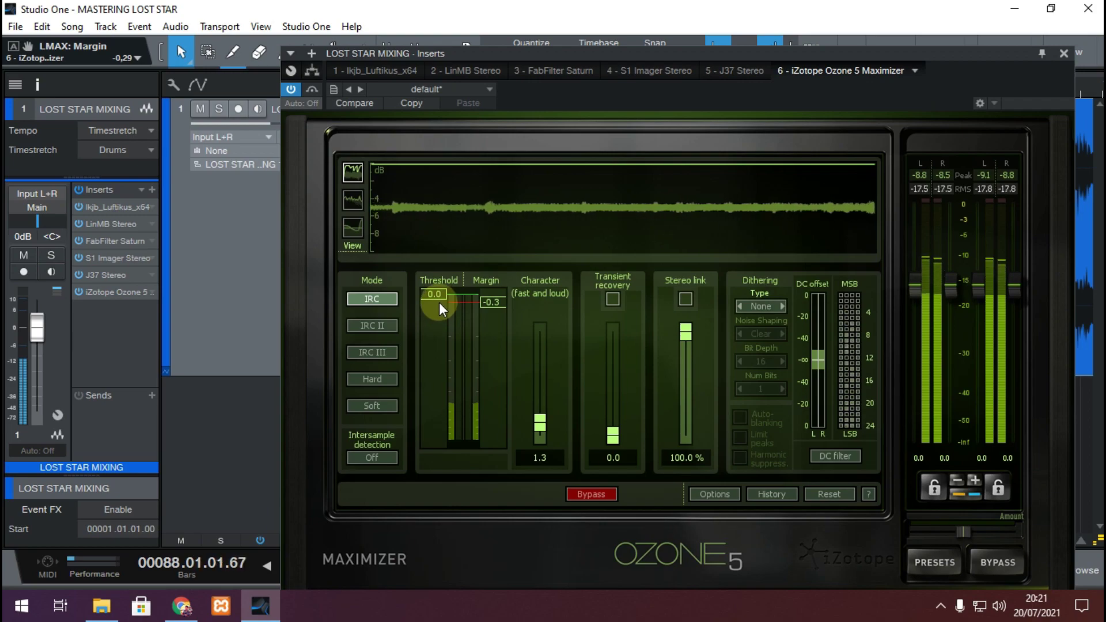
{"action": "left_click_drag", "start_coordinate": [434, 295], "coordinate": [444, 407]}
- Replay the mix from around bars 84 and 86 and fine-tune the Maximizer threshold to about -11.4 dB
{"action": "left_click_drag", "start_coordinate": [771, 53], "coordinate": [732, 171]}
{"action": "left_click", "coordinate": [814, 89]}
{"action": "left_click", "coordinate": [818, 88]}
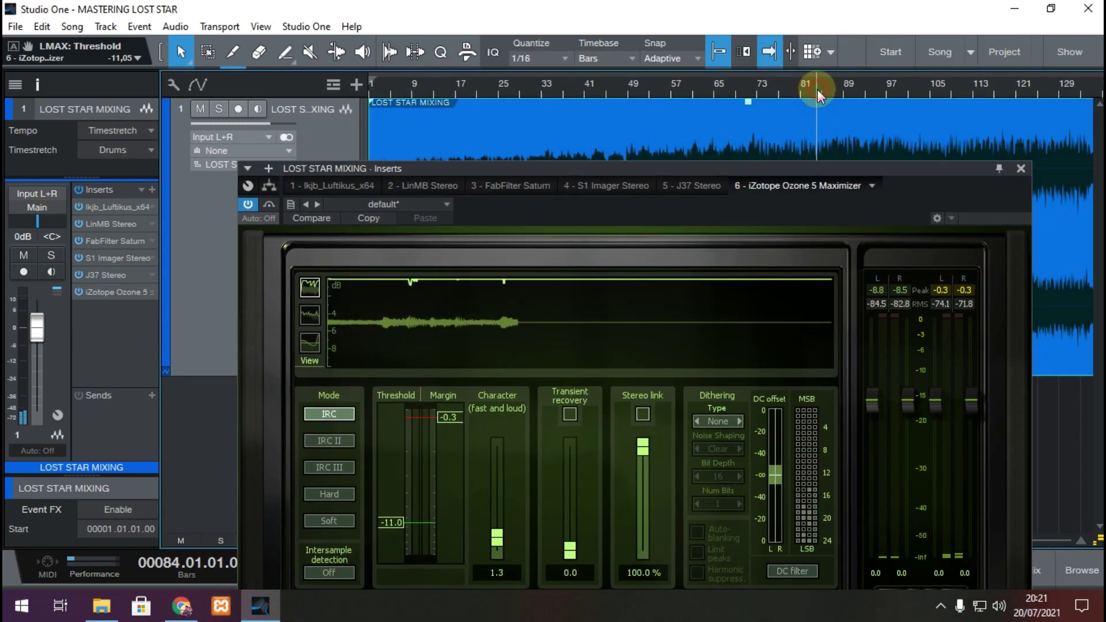
{"action": "left_click", "coordinate": [827, 91]}
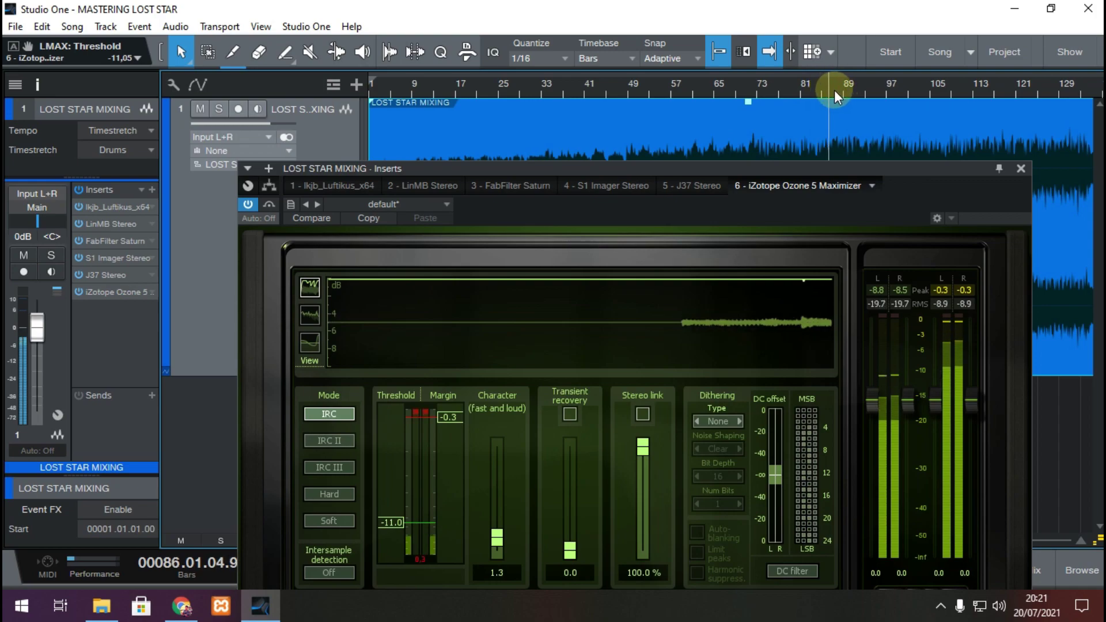
{"action": "left_click_drag", "start_coordinate": [807, 168], "coordinate": [818, 44]}
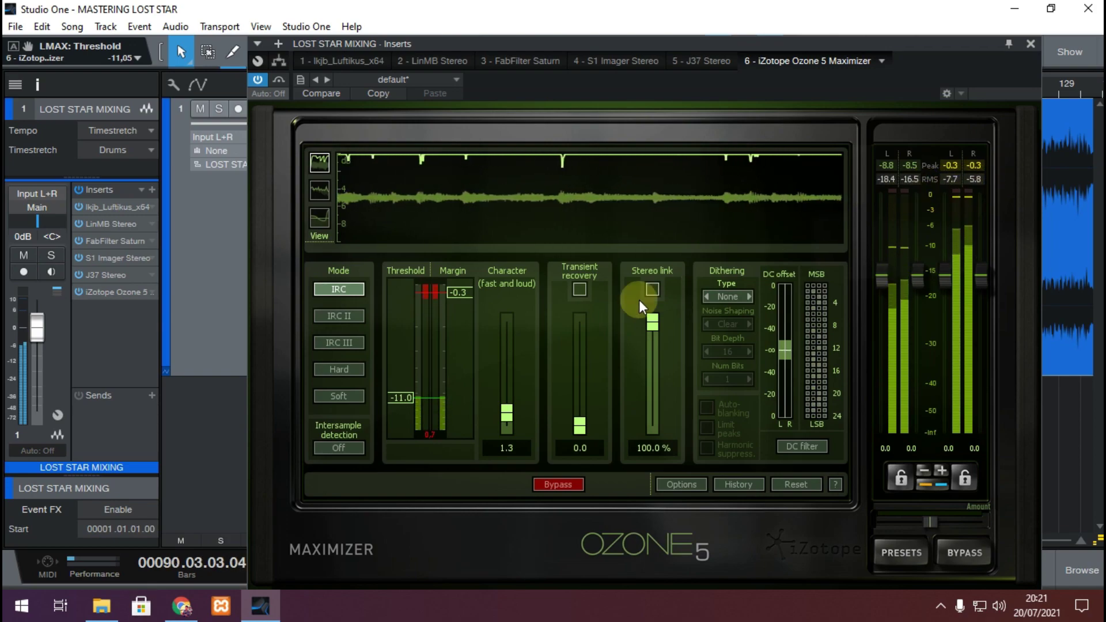
{"action": "left_click_drag", "start_coordinate": [395, 397], "coordinate": [396, 399]}
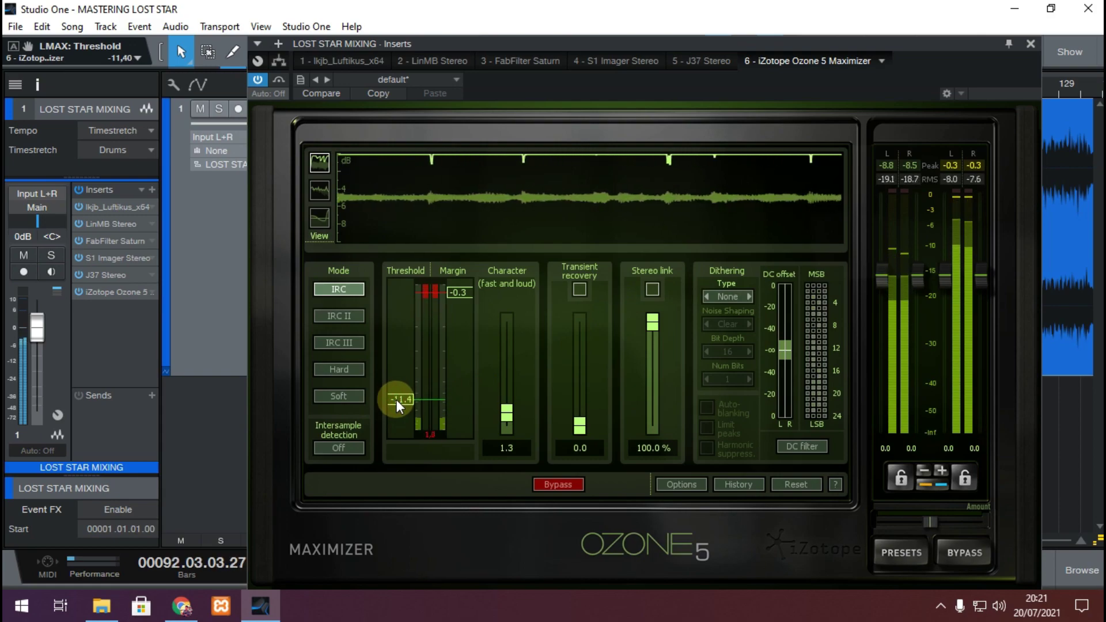
- Lower the Maximizer threshold to about -11.6 dB while the mix plays, and stop playback
{"action": "left_click_drag", "start_coordinate": [396, 399], "coordinate": [397, 401]}
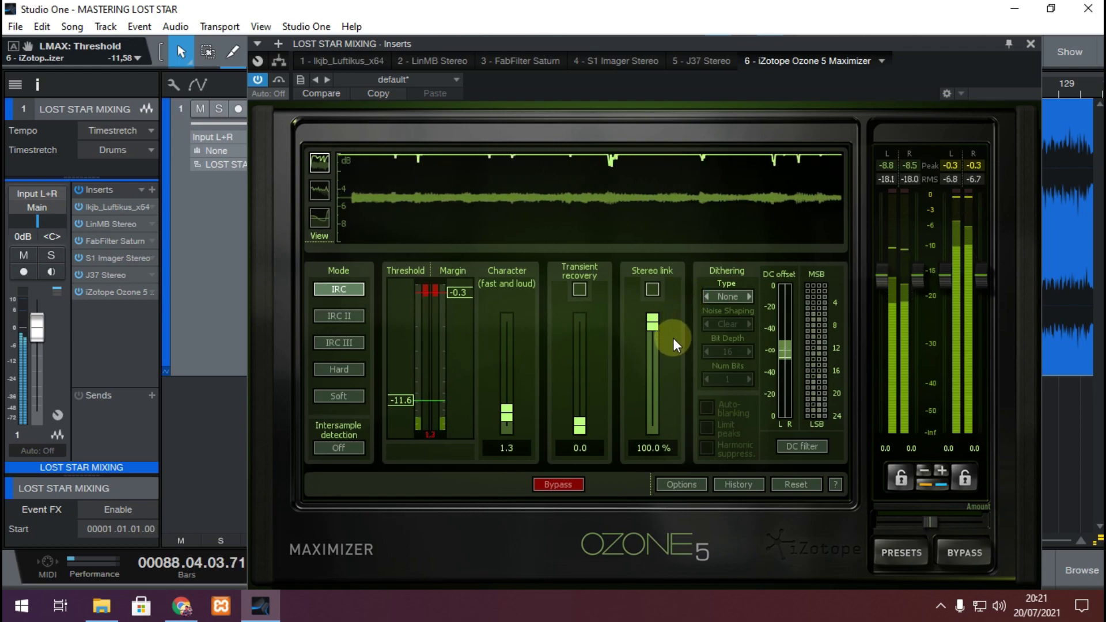
{"action": "key", "text": "space"}
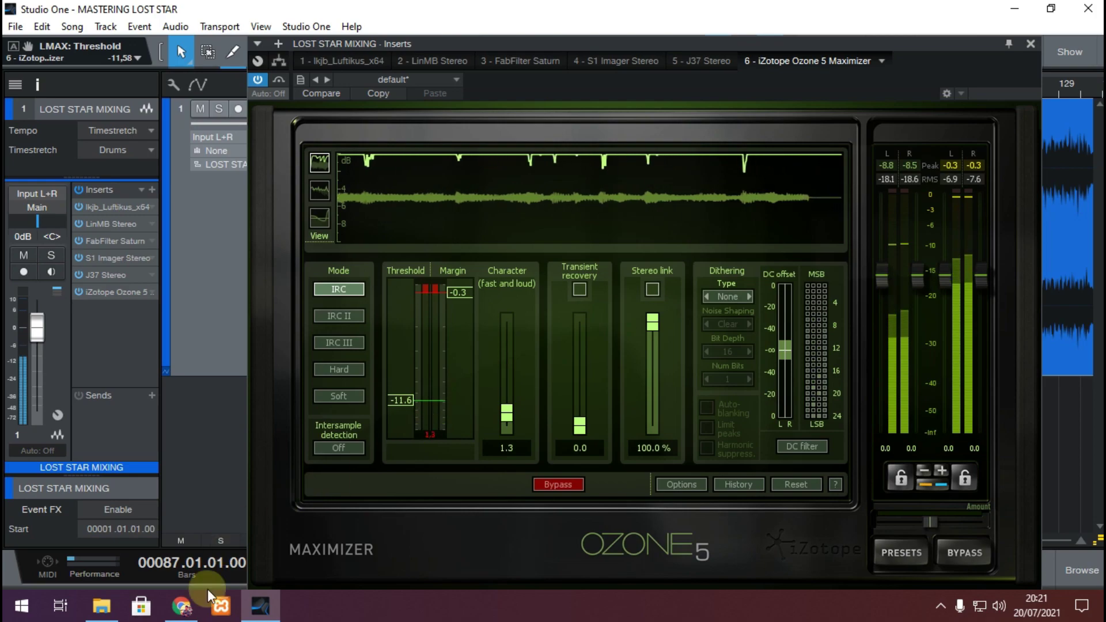
- Switch to YouTube Music, raise the player volume to maximum, and play a passage of the reference song Melawan Hati from 3:38
{"action": "left_click", "coordinate": [180, 609]}
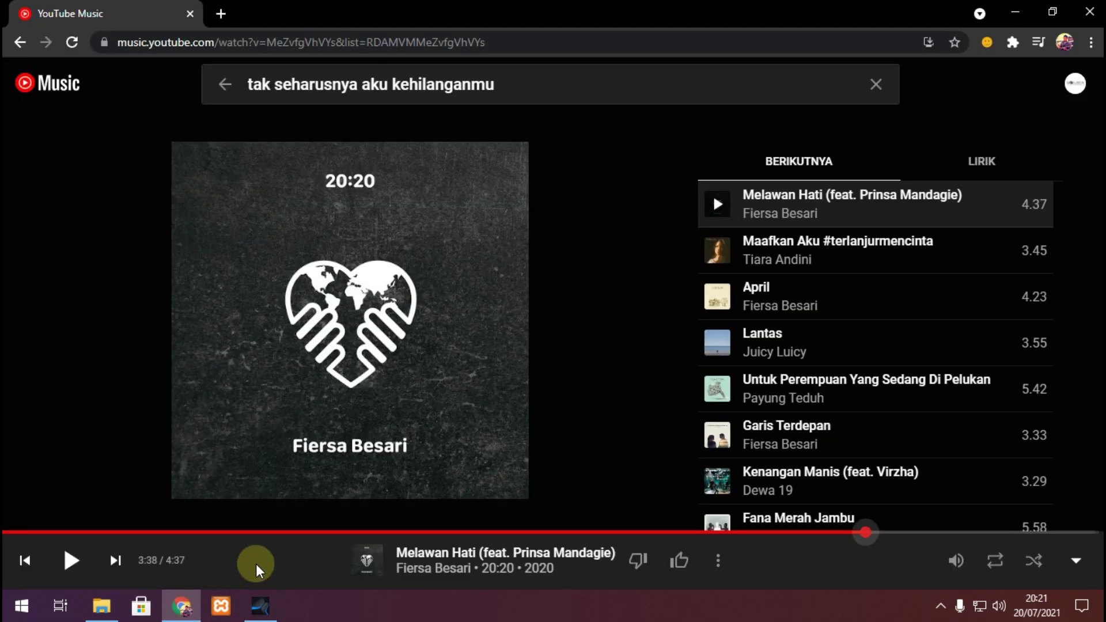
{"action": "mouse_move", "coordinate": [956, 562]}
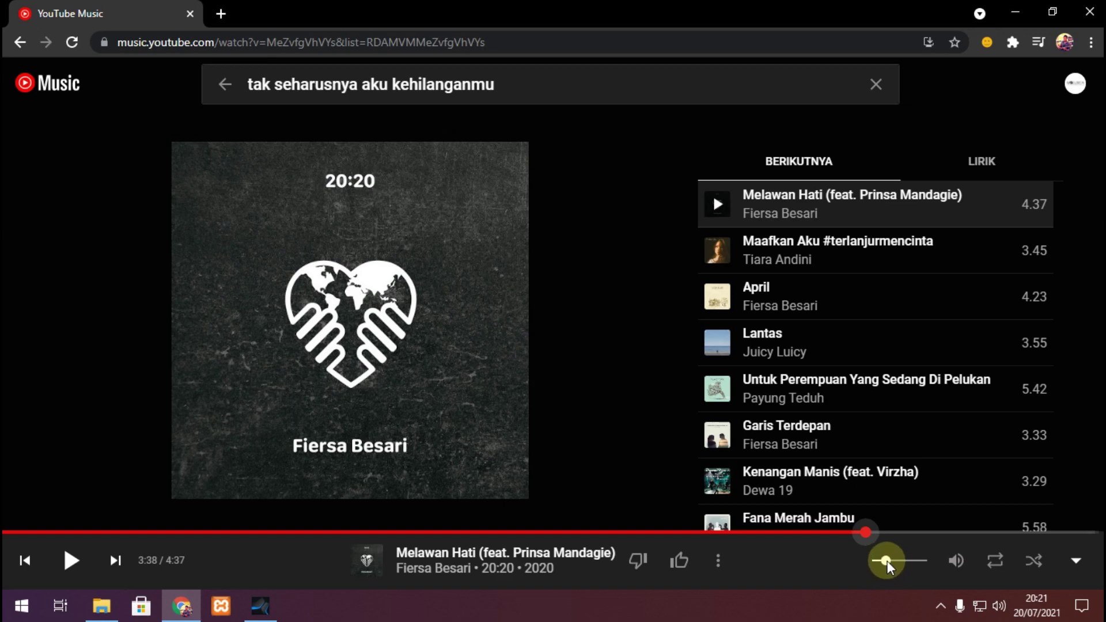
{"action": "left_click_drag", "start_coordinate": [885, 562], "coordinate": [902, 561]}
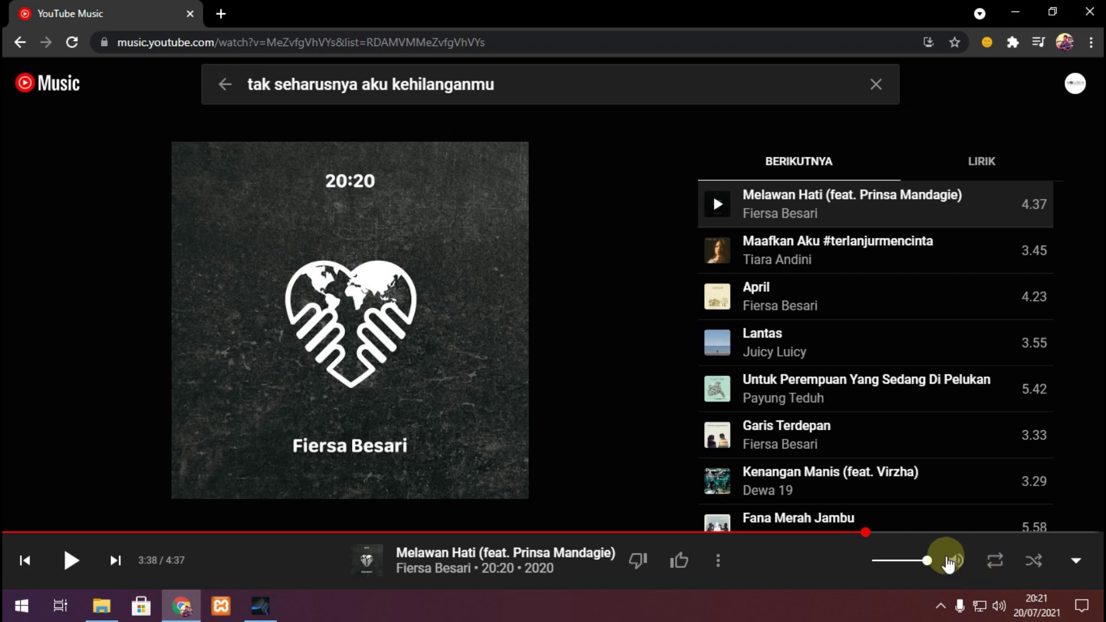
{"action": "key", "text": "space"}
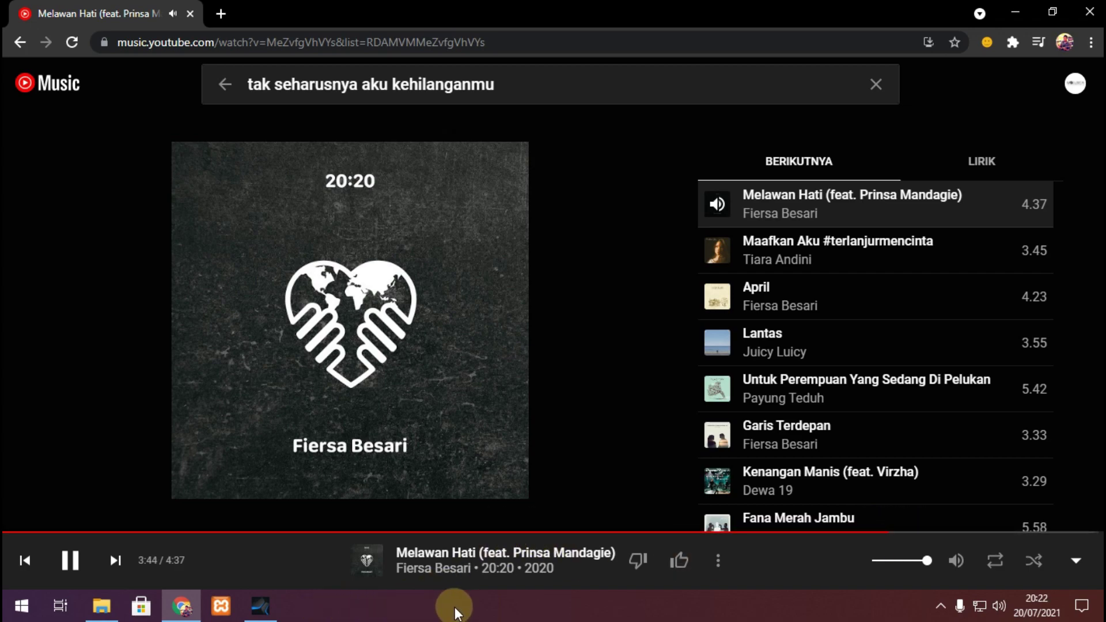
{"action": "mouse_move", "coordinate": [265, 615]}
{"action": "key", "text": "space"}
- Play the master from bar 87 in Studio One and compare it with another passage of the reference song
{"action": "left_click", "coordinate": [266, 615]}
{"action": "key", "text": "space"}
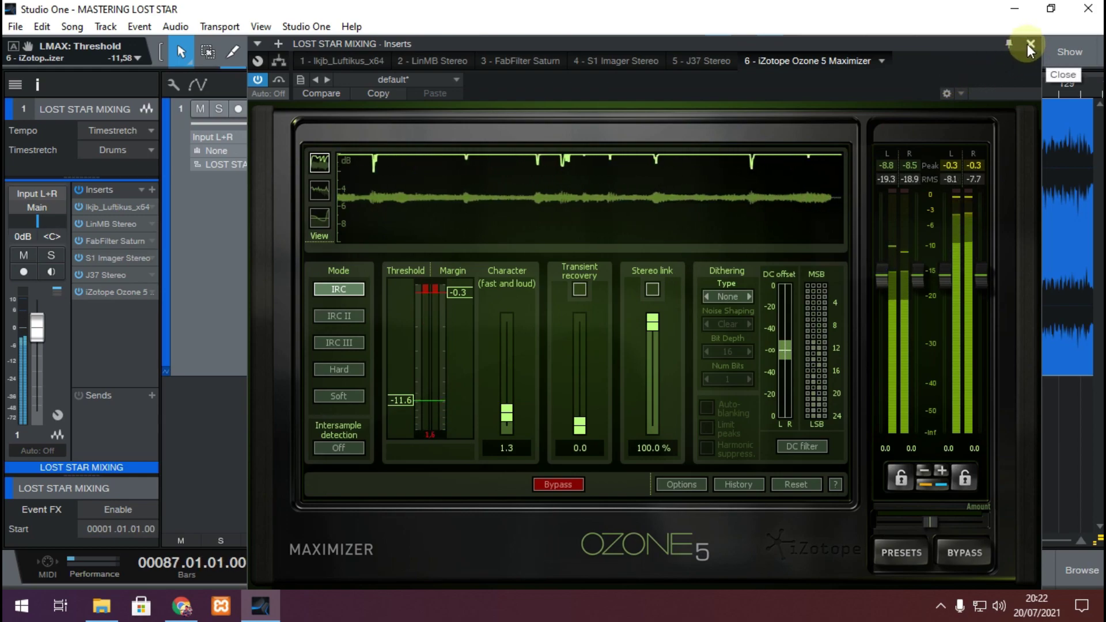
{"action": "left_click", "coordinate": [182, 606]}
{"action": "key", "text": "space"}
{"action": "left_click", "coordinate": [260, 605]}
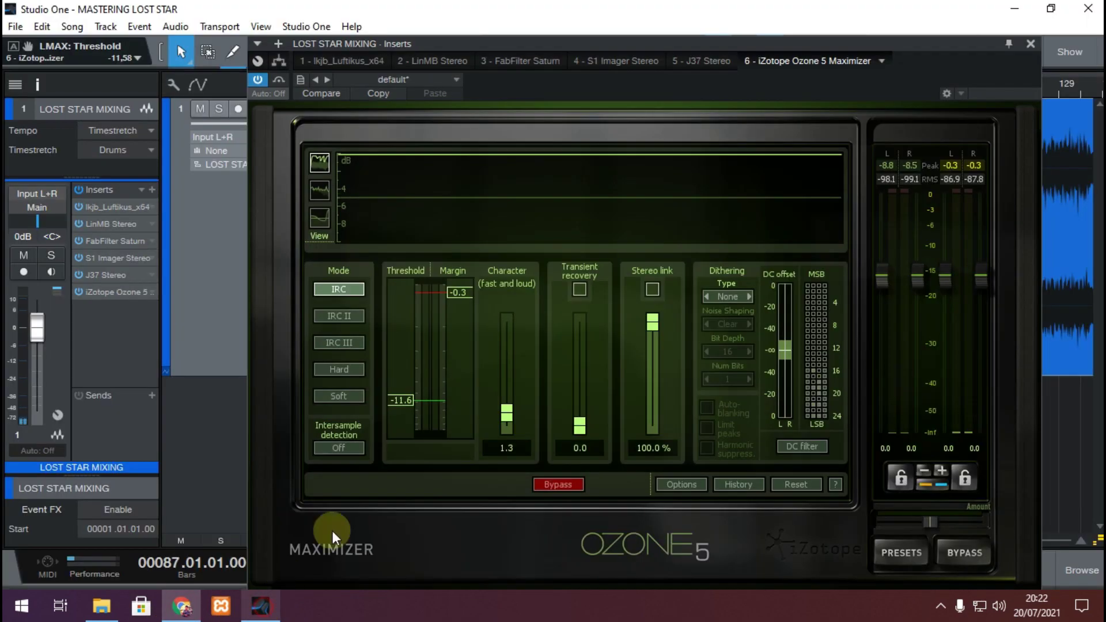
- Slightly lower Saturn's mid tone and set treble and presence to +0.09 dB while playing from bar 87
{"action": "left_click", "coordinate": [1030, 45]}
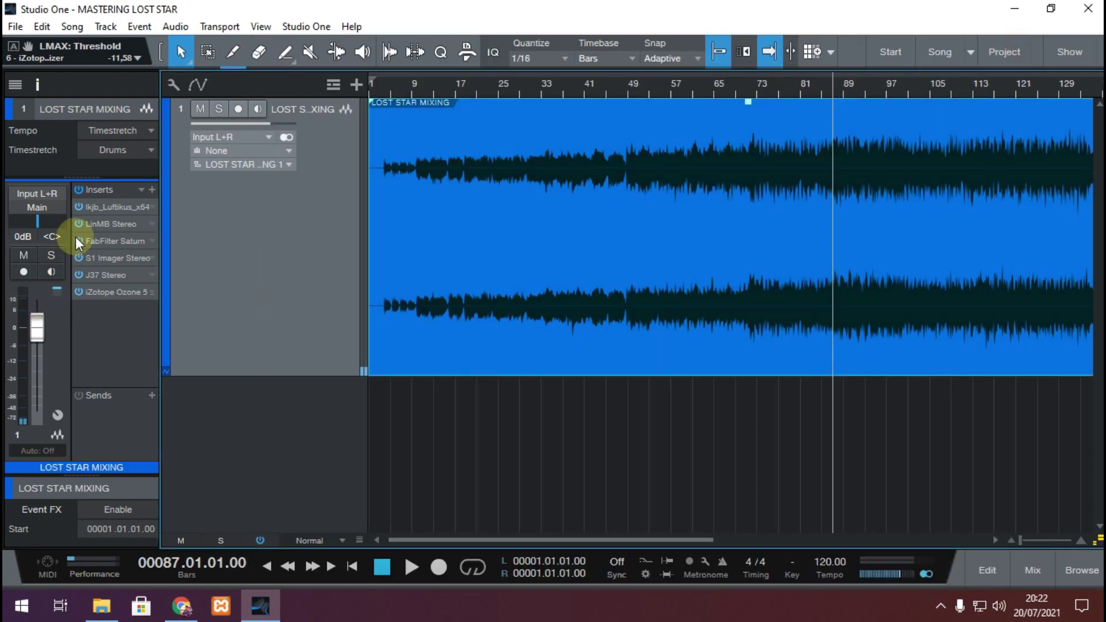
{"action": "left_click", "coordinate": [109, 239]}
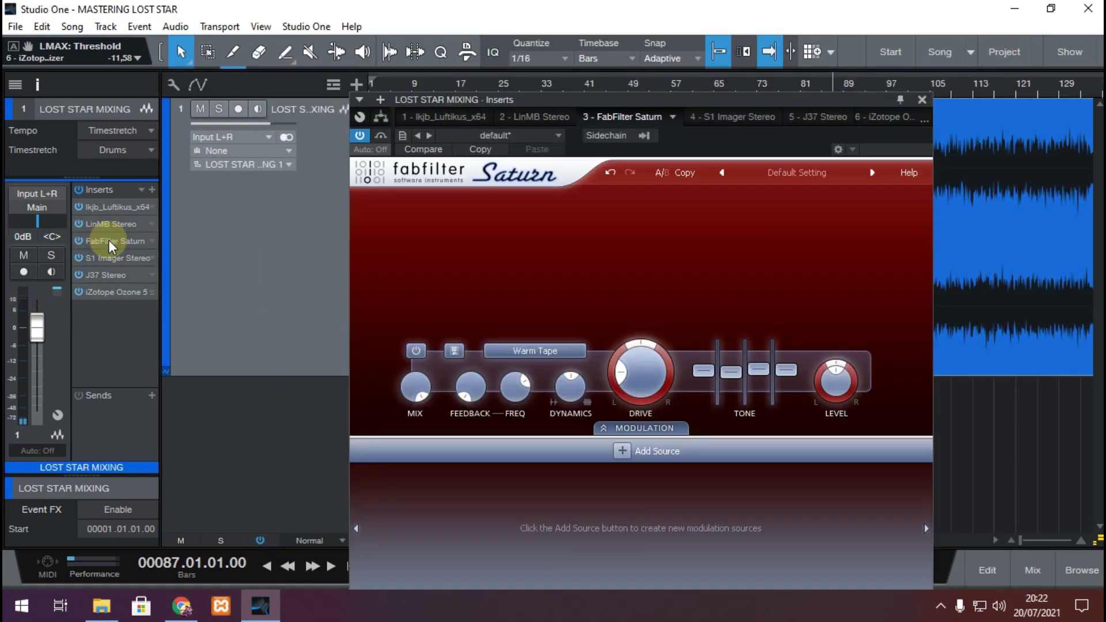
{"action": "left_click", "coordinate": [730, 373]}
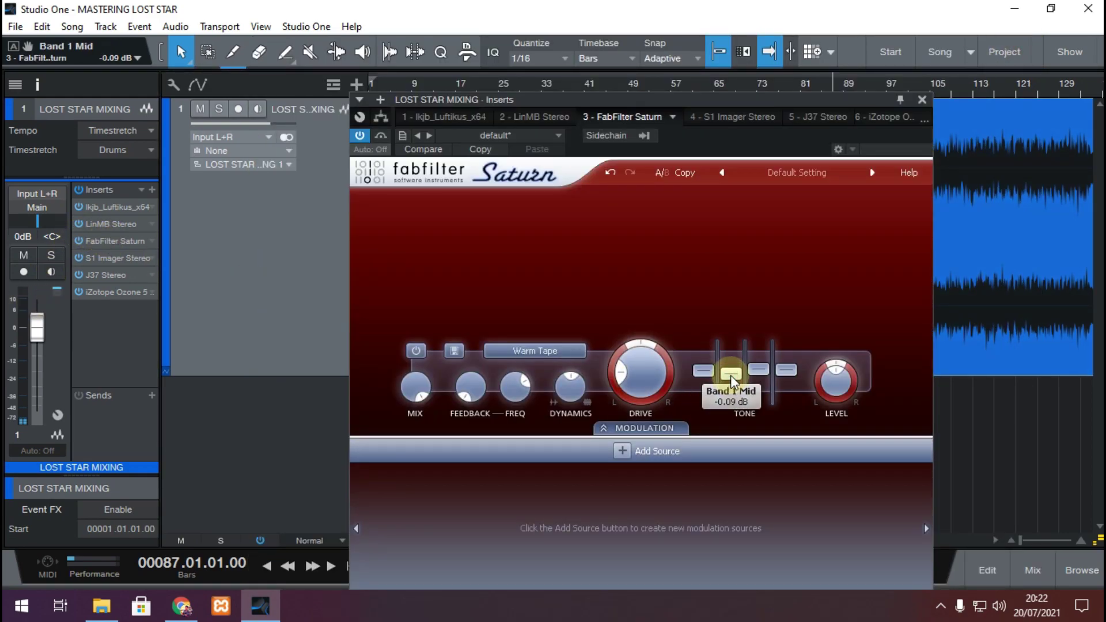
{"action": "left_click_drag", "start_coordinate": [730, 374], "coordinate": [758, 372]}
{"action": "key", "text": "space"}
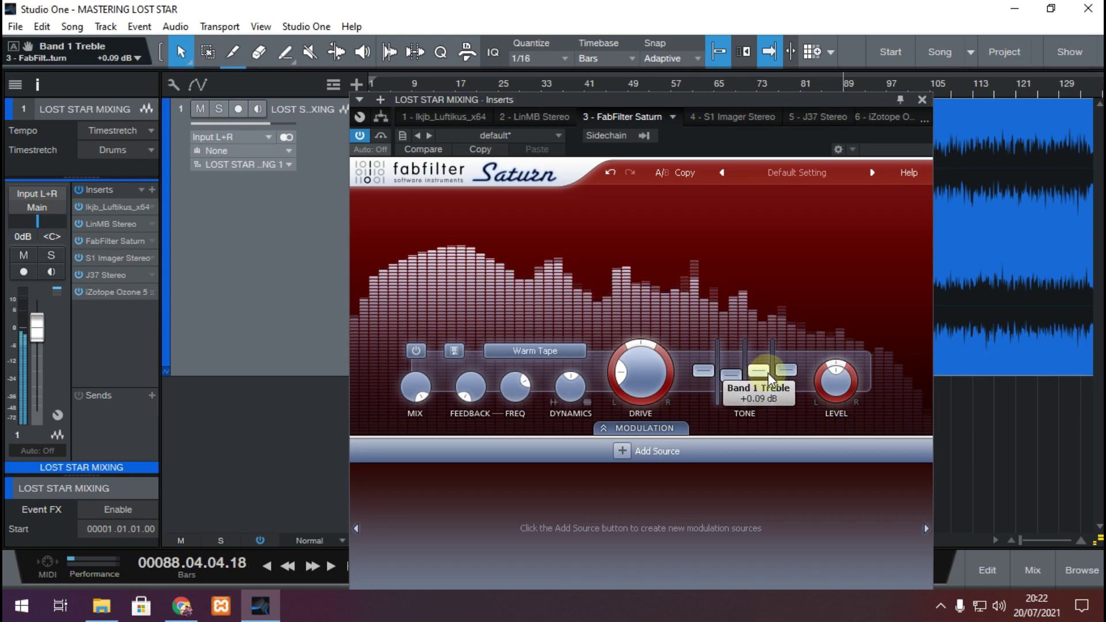
{"action": "mouse_move", "coordinate": [785, 372]}
{"action": "left_click_drag", "start_coordinate": [785, 372], "coordinate": [785, 373]}
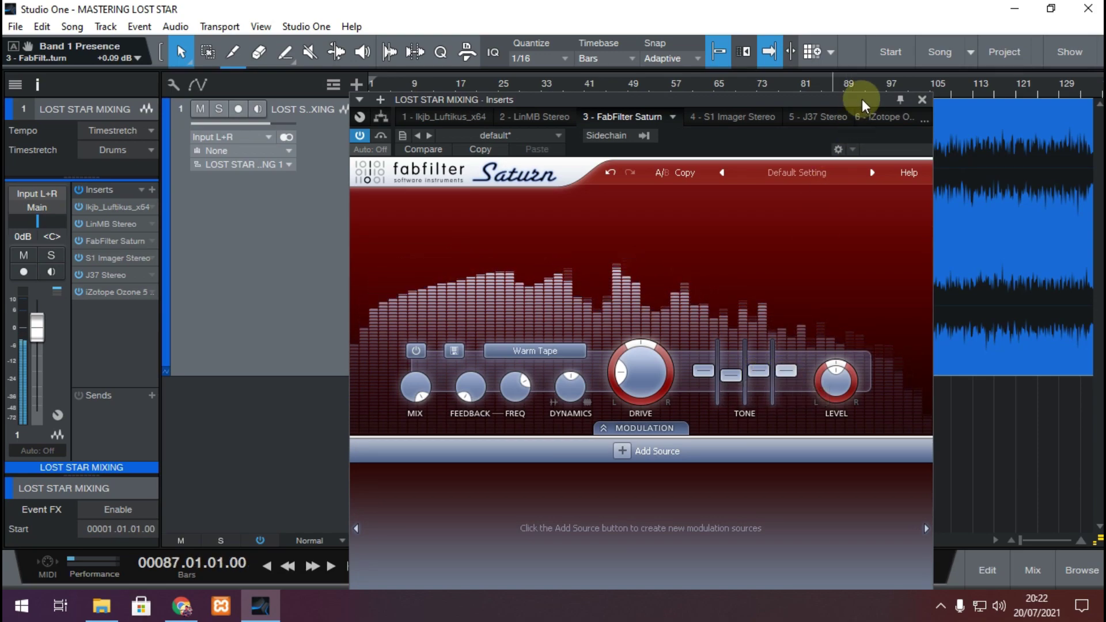
{"action": "left_click", "coordinate": [922, 99]}
{"action": "key", "text": "space"}
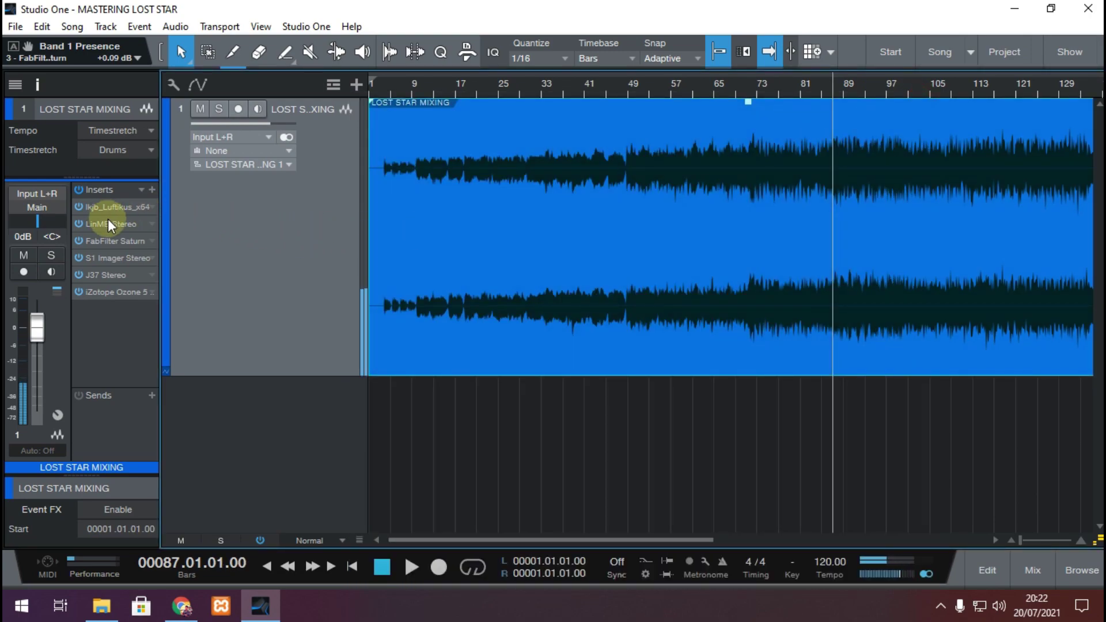
- In Luftikus, set the 160 Hz band to -0.6 and the 2.5 kHz band to 0.7 while auditioning the mix
{"action": "double_click", "coordinate": [115, 206]}
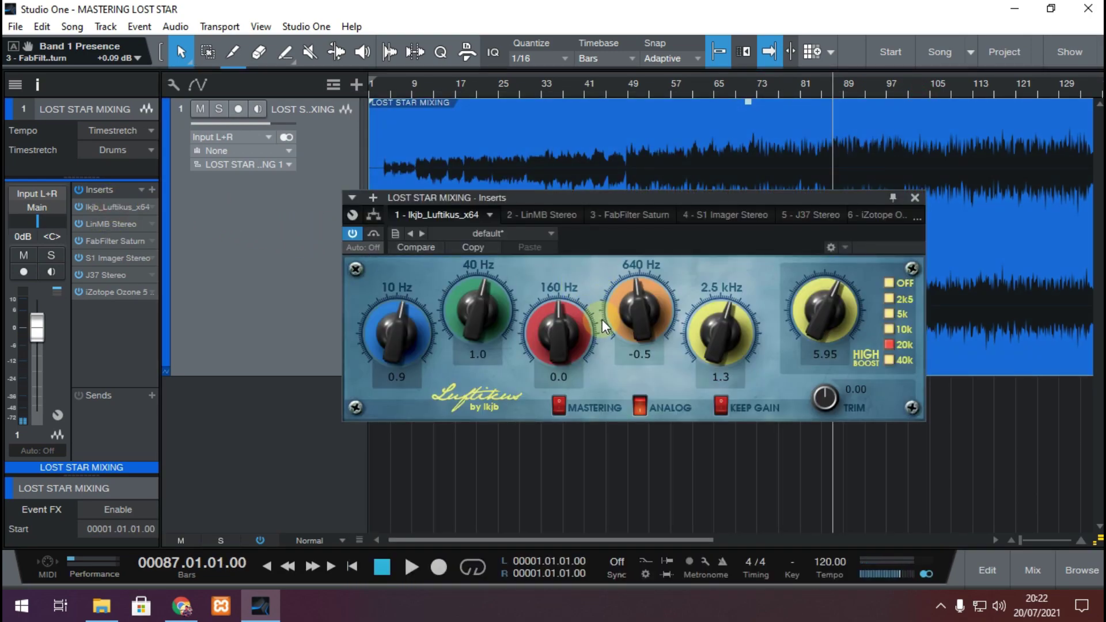
{"action": "left_click_drag", "start_coordinate": [559, 335], "coordinate": [559, 341]}
{"action": "key", "text": "space"}
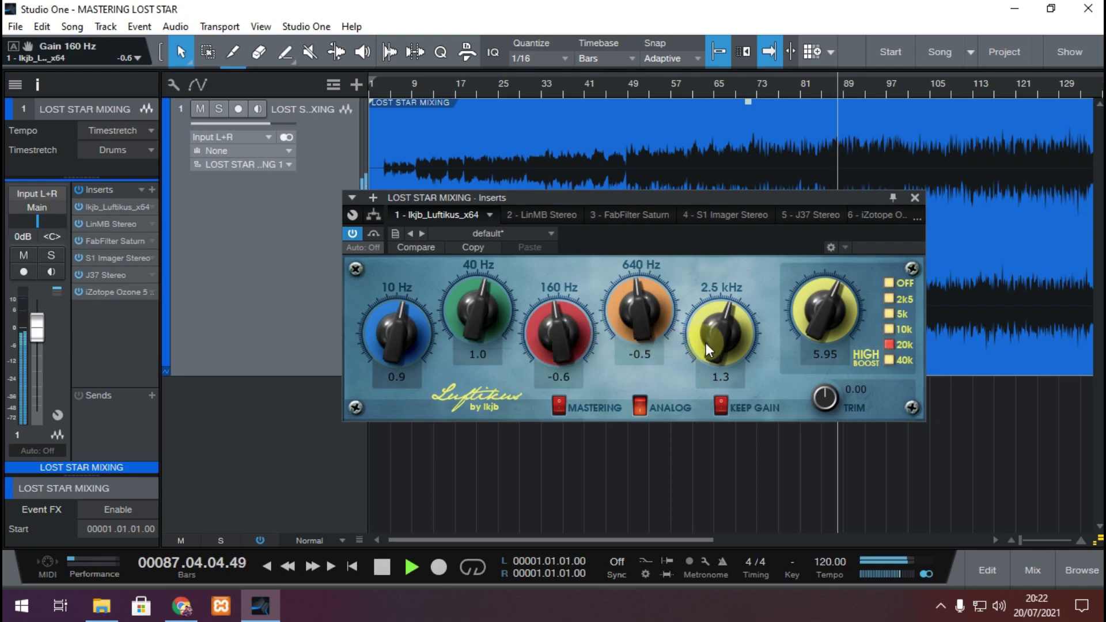
{"action": "left_click_drag", "start_coordinate": [722, 338], "coordinate": [720, 343]}
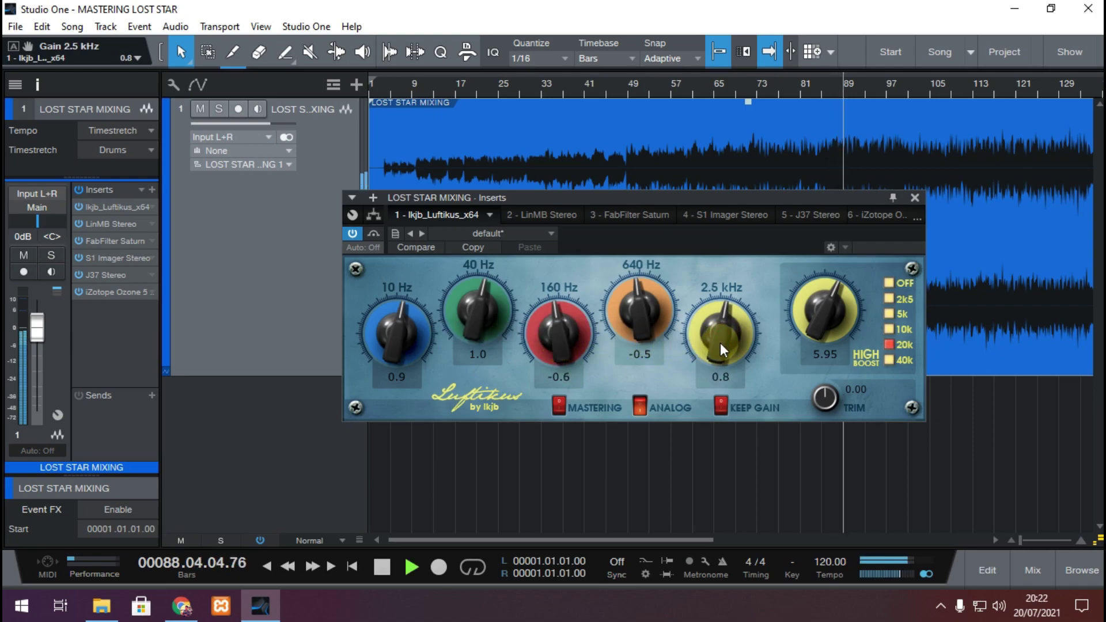
{"action": "left_click_drag", "start_coordinate": [720, 343], "coordinate": [720, 345]}
{"action": "left_click", "coordinate": [423, 343]}
- Listen to the reference song in YouTube Music from about 2:40 and return to Studio One
{"action": "left_click", "coordinate": [182, 605]}
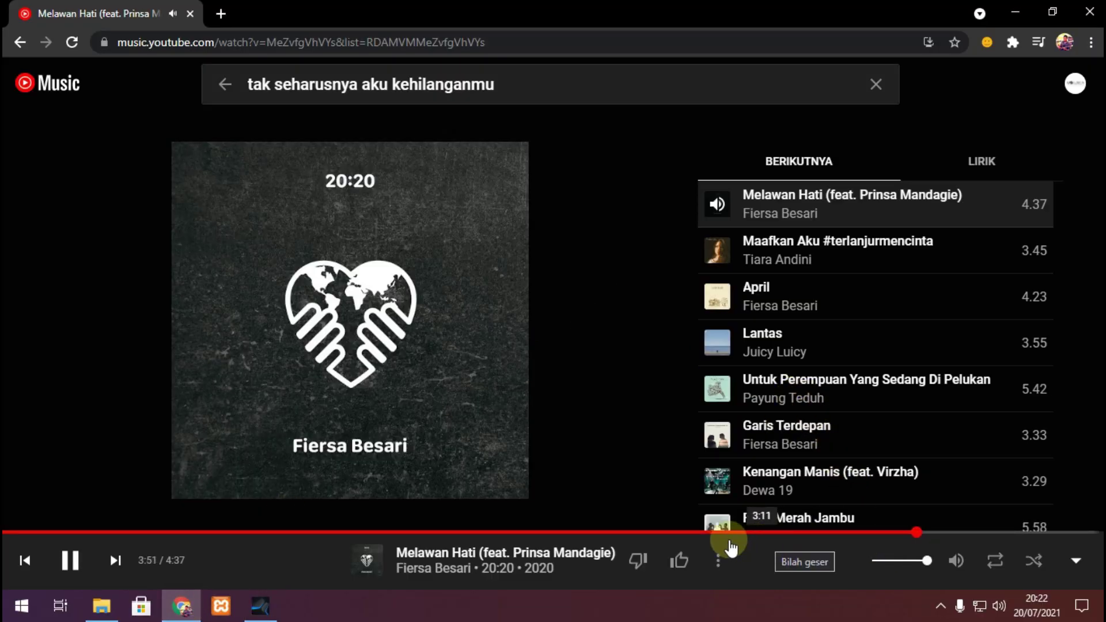
{"action": "left_click", "coordinate": [635, 532]}
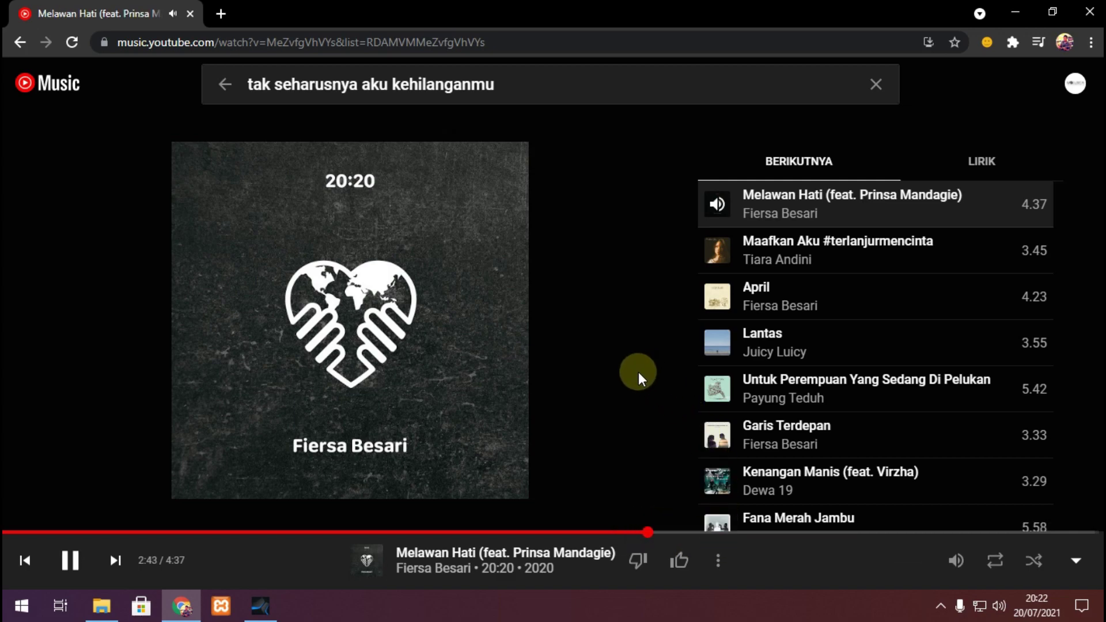
{"action": "left_click", "coordinate": [260, 605]}
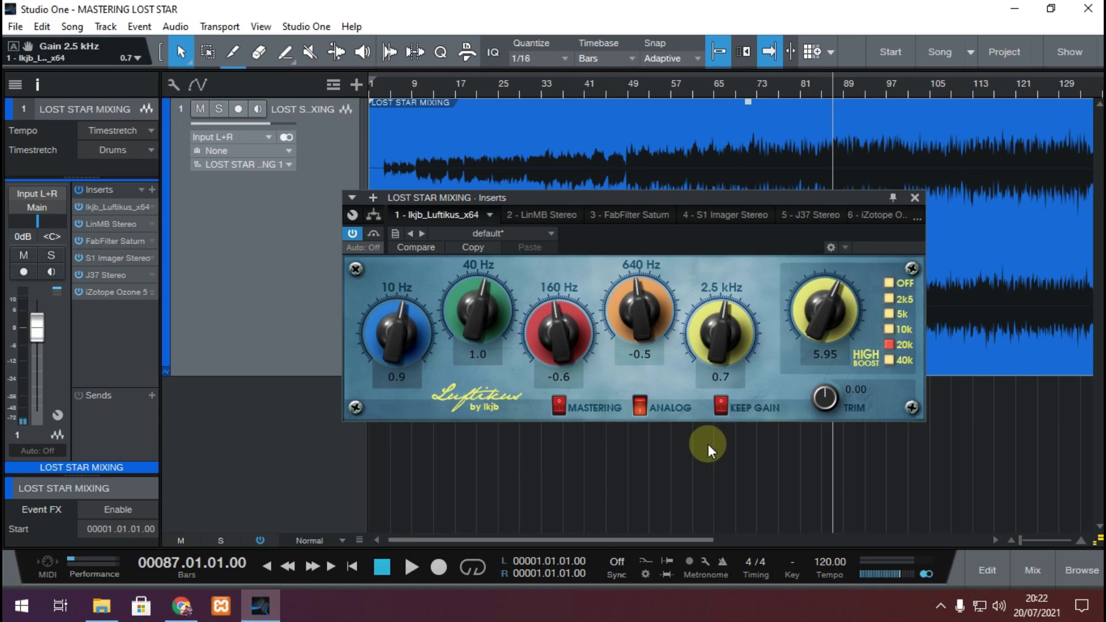
- Reduce the Luftikus 20k high boost to 4.10 while replaying the mix from bar 87
{"action": "left_click_drag", "start_coordinate": [817, 309], "coordinate": [832, 351]}
{"action": "key", "text": "space"}
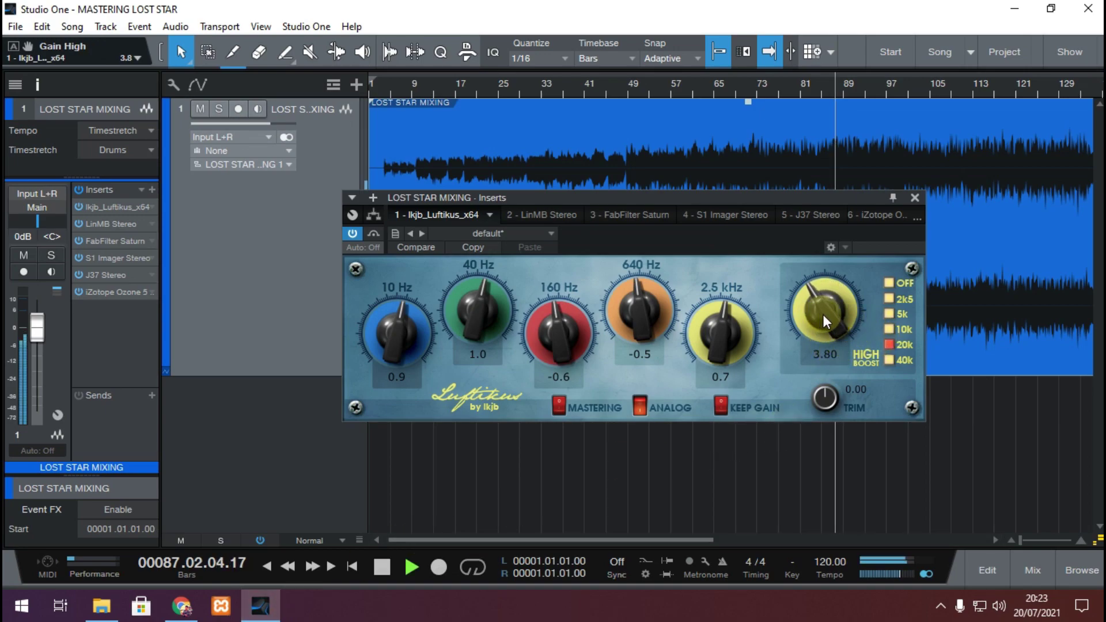
{"action": "left_click_drag", "start_coordinate": [825, 313], "coordinate": [824, 307]}
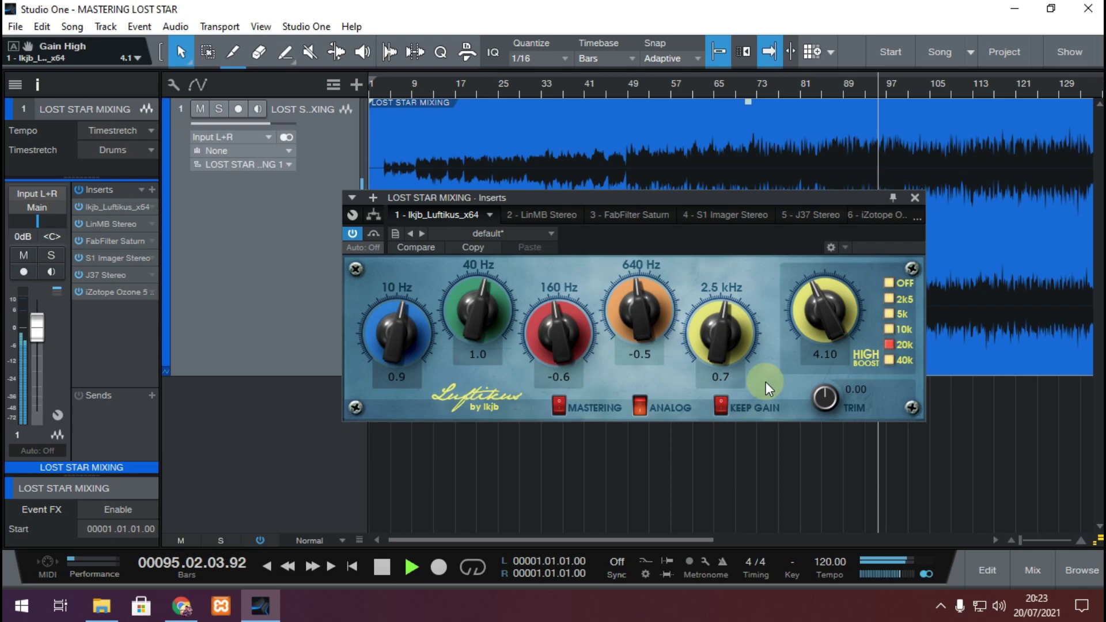
{"action": "key", "text": "space"}
{"action": "key", "text": "space"}
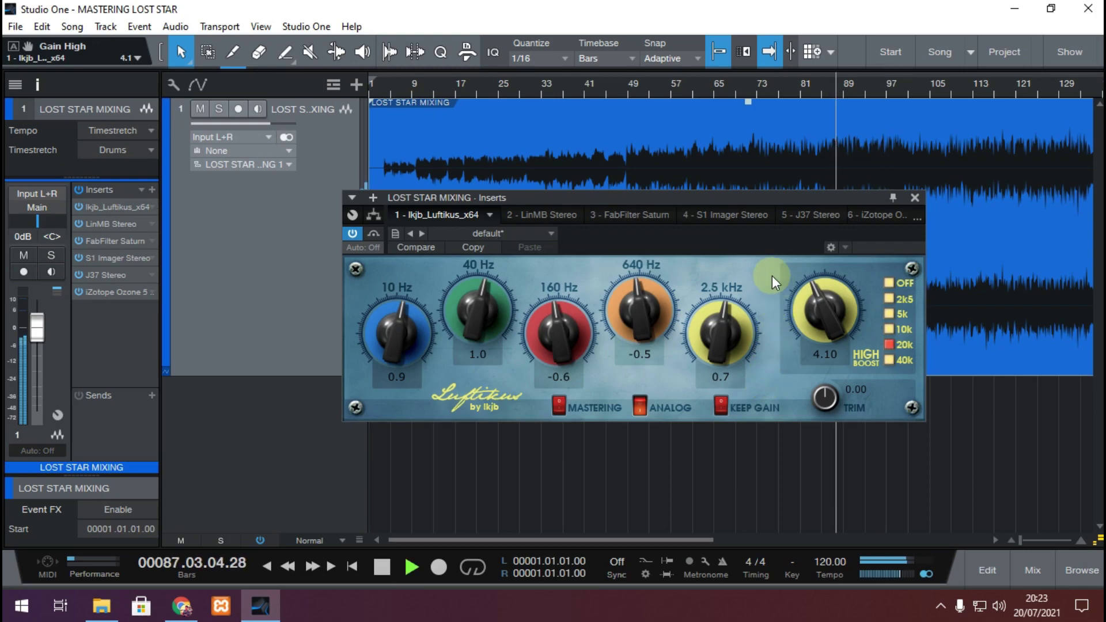
{"action": "key", "text": "space"}
- Play the reference song again in YouTube Music and compare it with the mix in Studio One
{"action": "left_click", "coordinate": [181, 606]}
{"action": "key", "text": "space"}
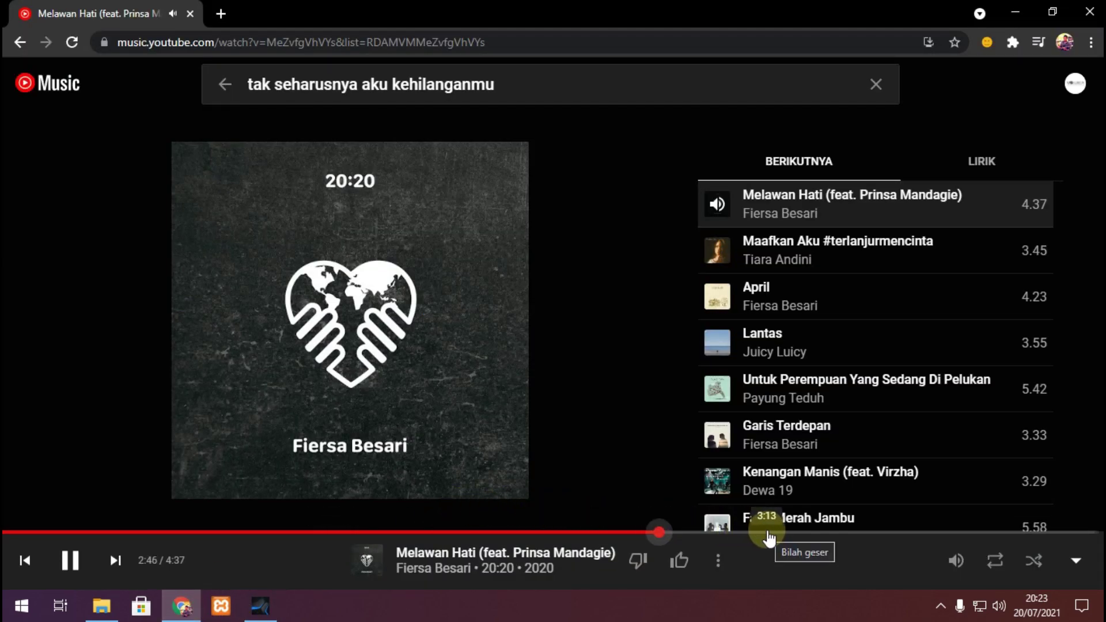
{"action": "key", "text": "space"}
{"action": "left_click", "coordinate": [259, 605]}
{"action": "key", "text": "space"}
{"action": "key", "text": "space"}
- Reopen FabFilter Saturn and set its mid tone to -0.20 dB, checking playback from bar 87
{"action": "left_click", "coordinate": [115, 243]}
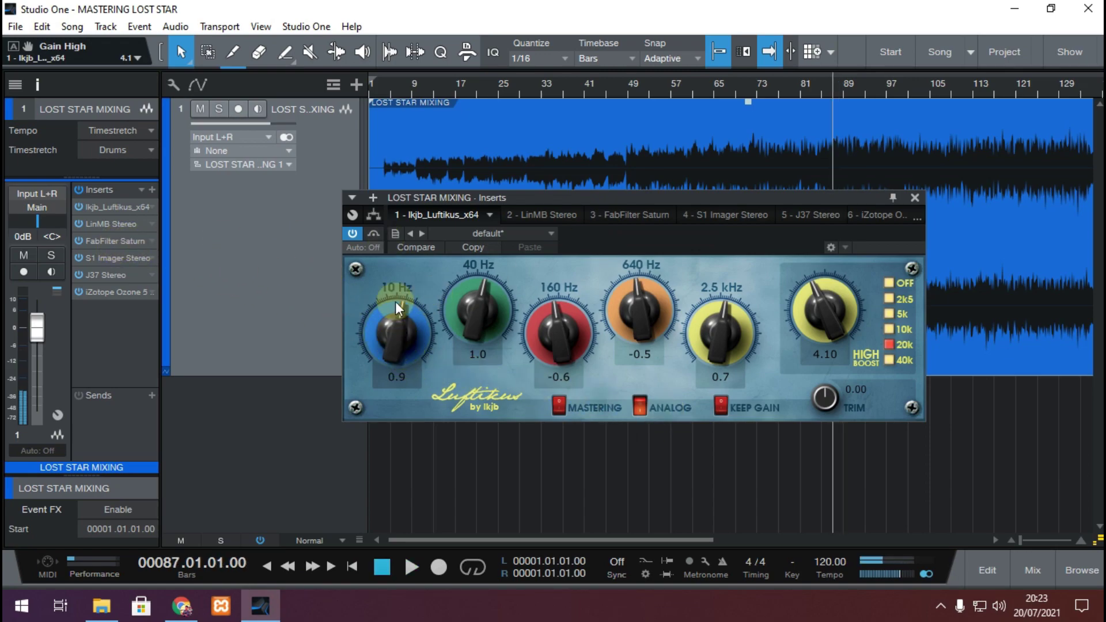
{"action": "double_click", "coordinate": [118, 241]}
{"action": "left_click_drag", "start_coordinate": [574, 199], "coordinate": [578, 79]}
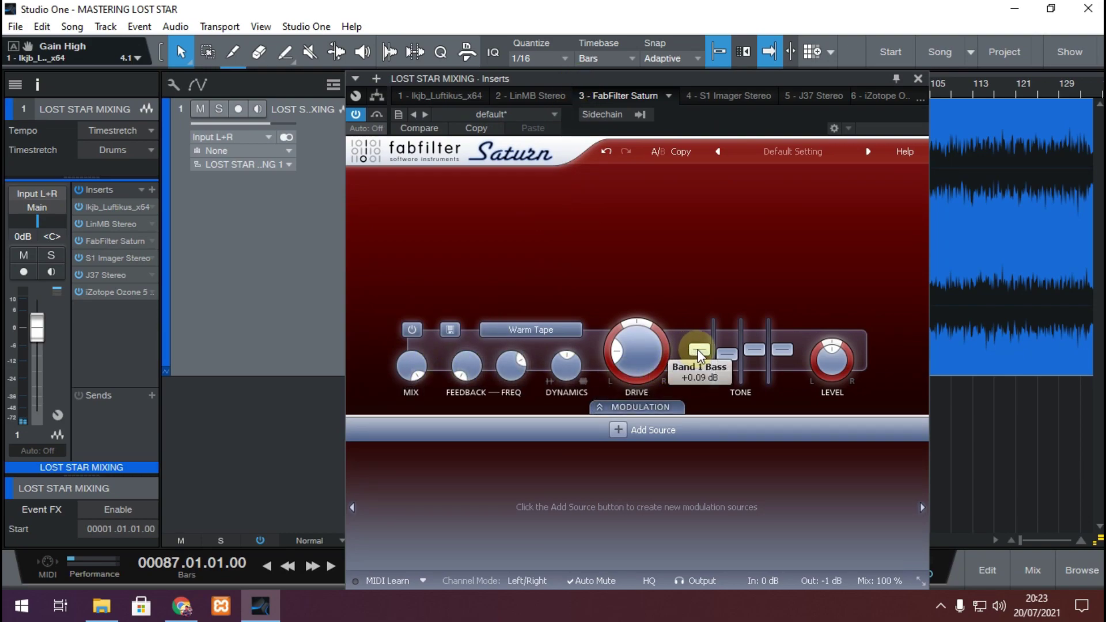
{"action": "left_click_drag", "start_coordinate": [700, 353], "coordinate": [728, 354]}
{"action": "key", "text": "space"}
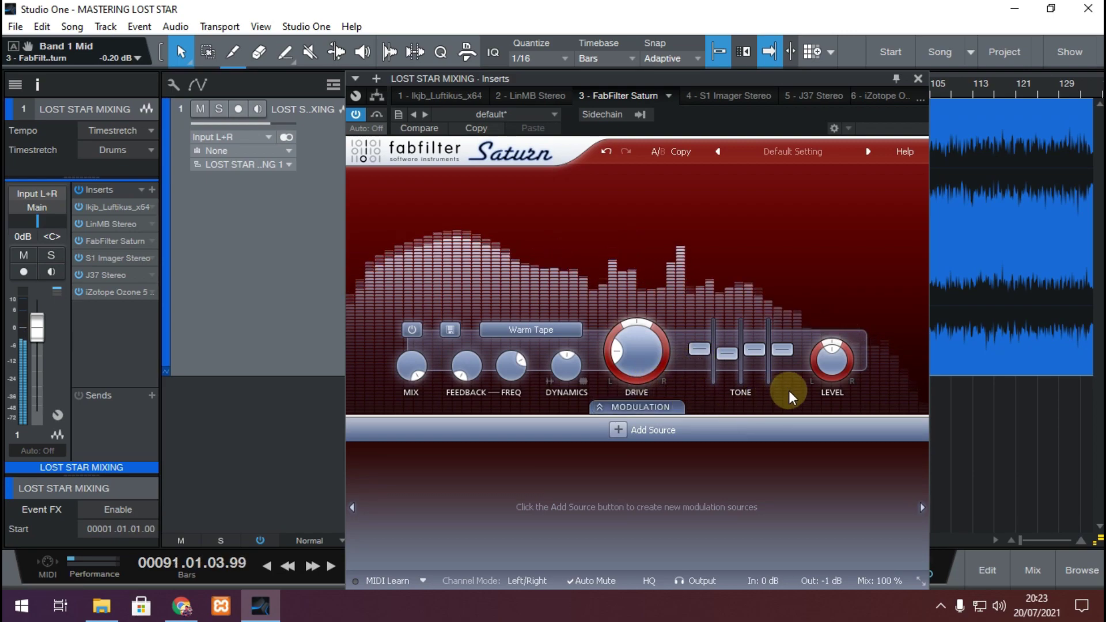
- Compare the reference song in YouTube Music with the mix from bar 87, and close Saturn
{"action": "left_click", "coordinate": [182, 606]}
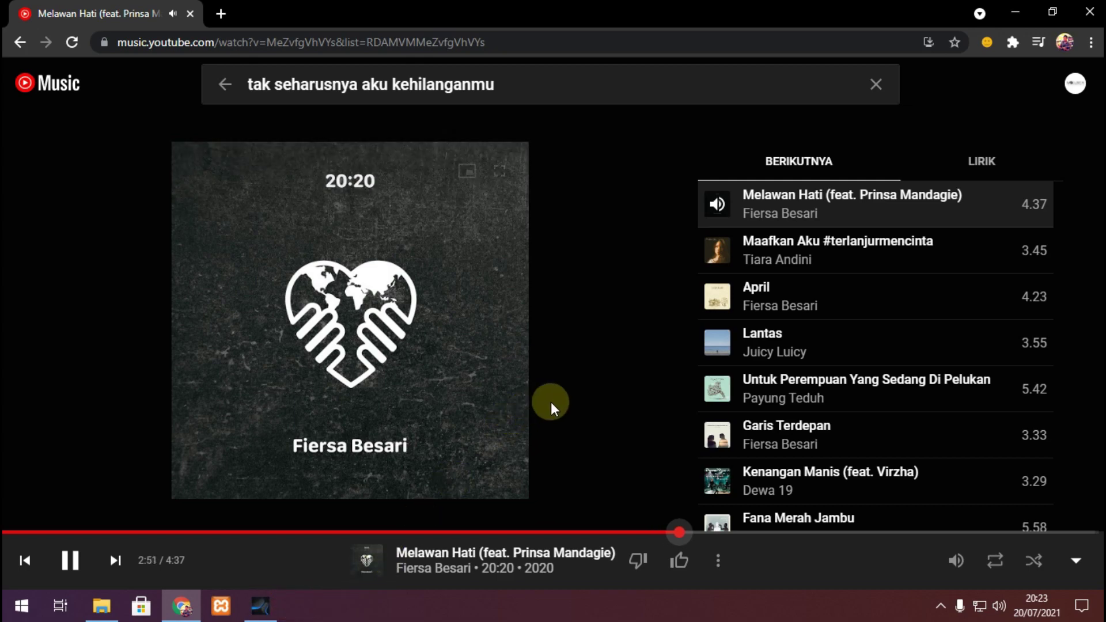
{"action": "left_click", "coordinate": [260, 605]}
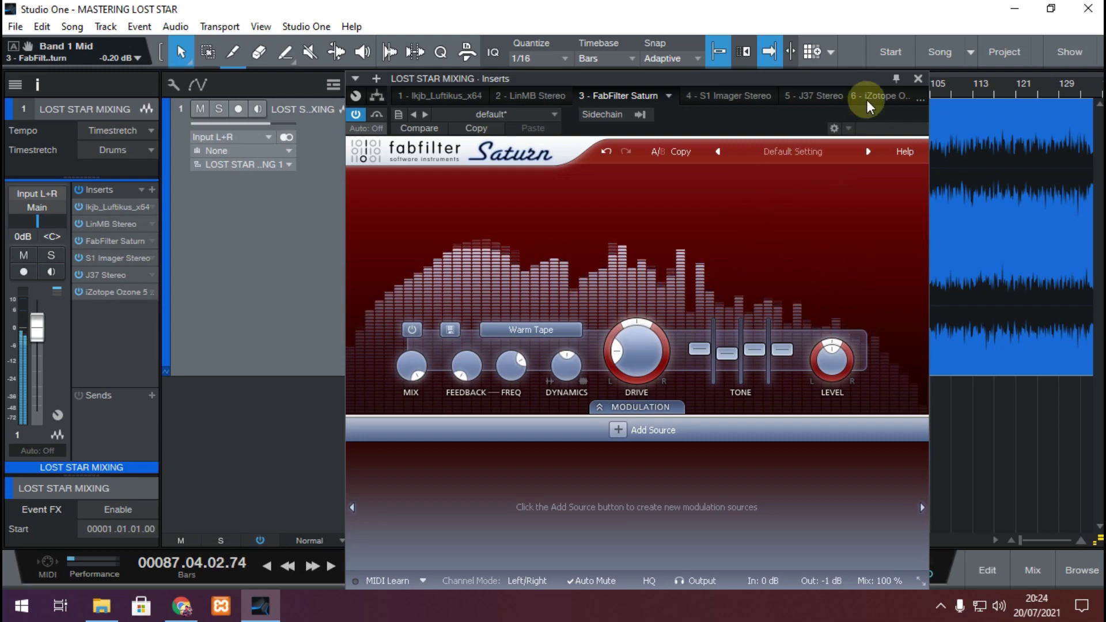
{"action": "left_click", "coordinate": [918, 78]}
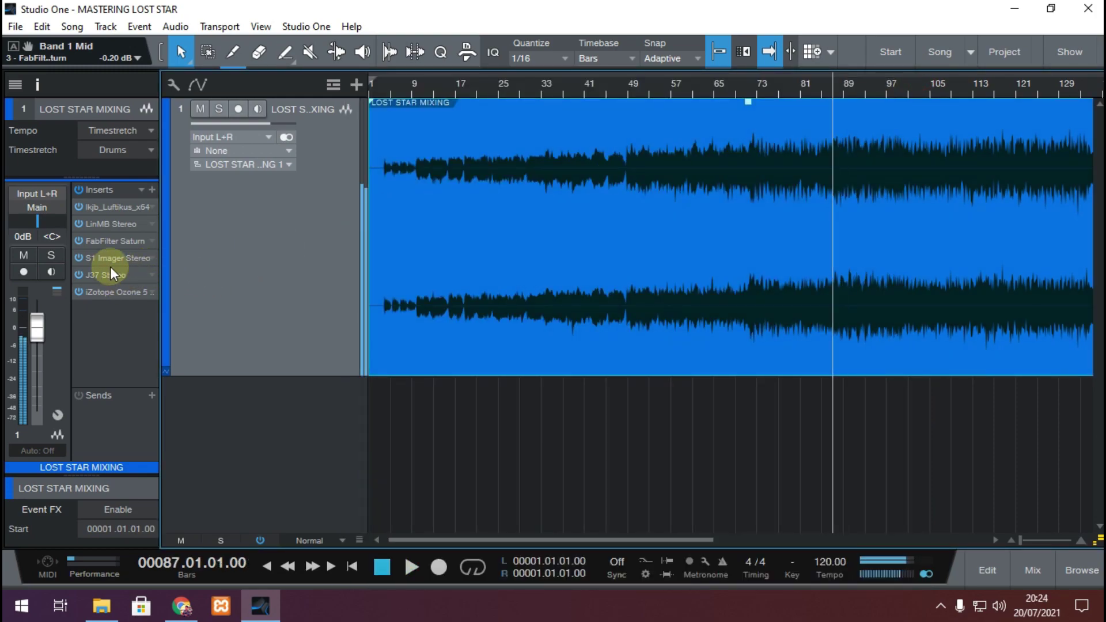
- In Luftikus, set the 640 Hz band to 0.1 and the 40 Hz band to 0.7 while the mix plays
{"action": "left_click", "coordinate": [116, 208]}
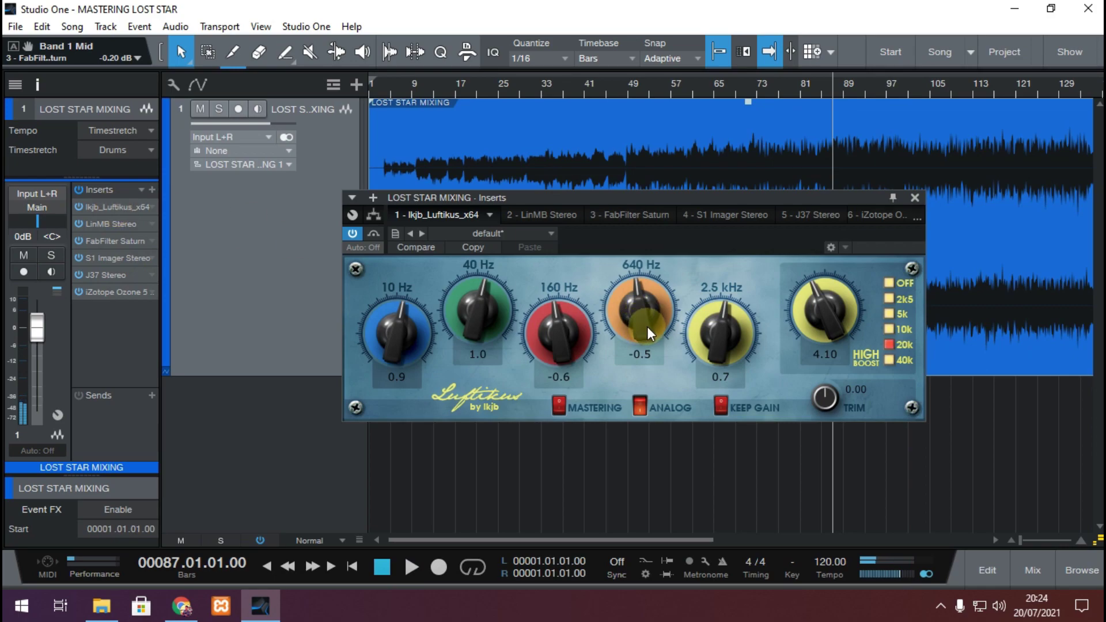
{"action": "left_click_drag", "start_coordinate": [638, 317], "coordinate": [638, 311]}
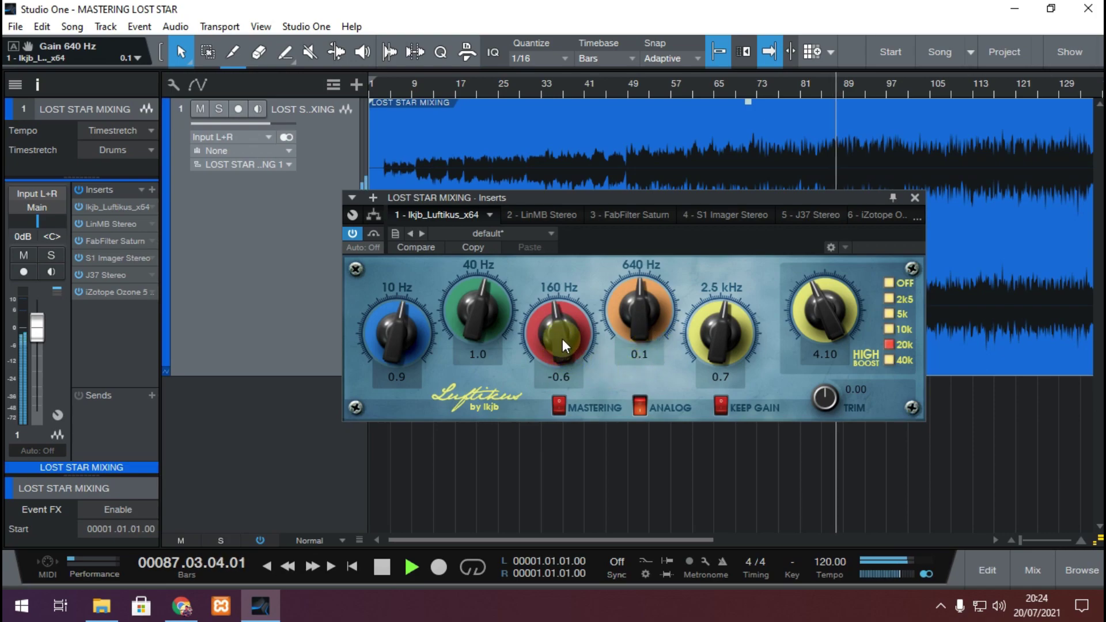
{"action": "left_click_drag", "start_coordinate": [479, 317], "coordinate": [494, 324]}
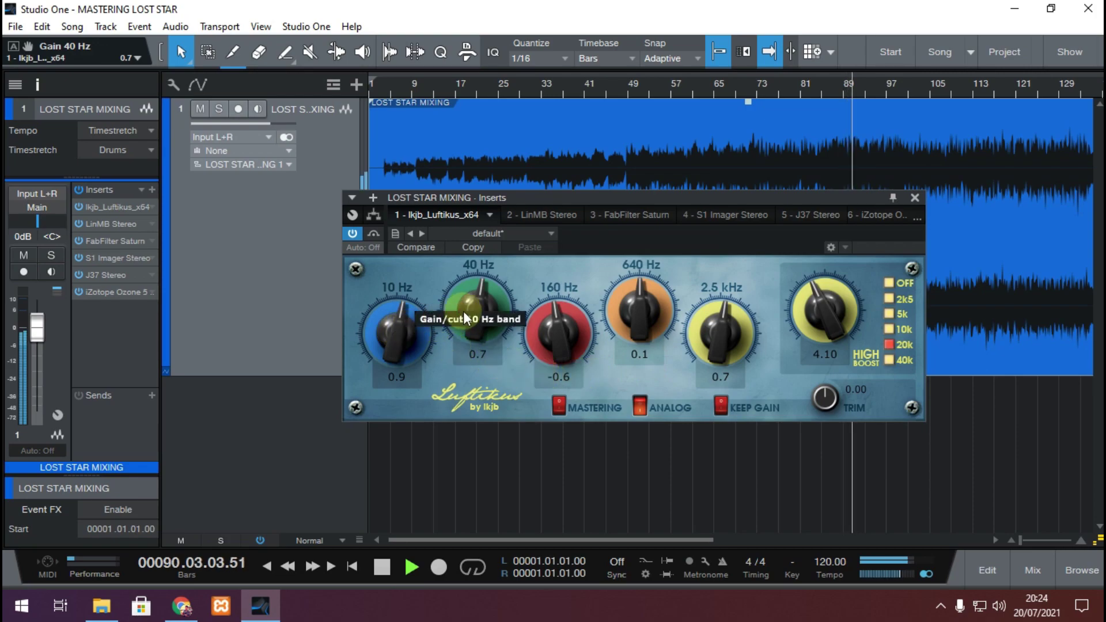
{"action": "left_click", "coordinate": [915, 197]}
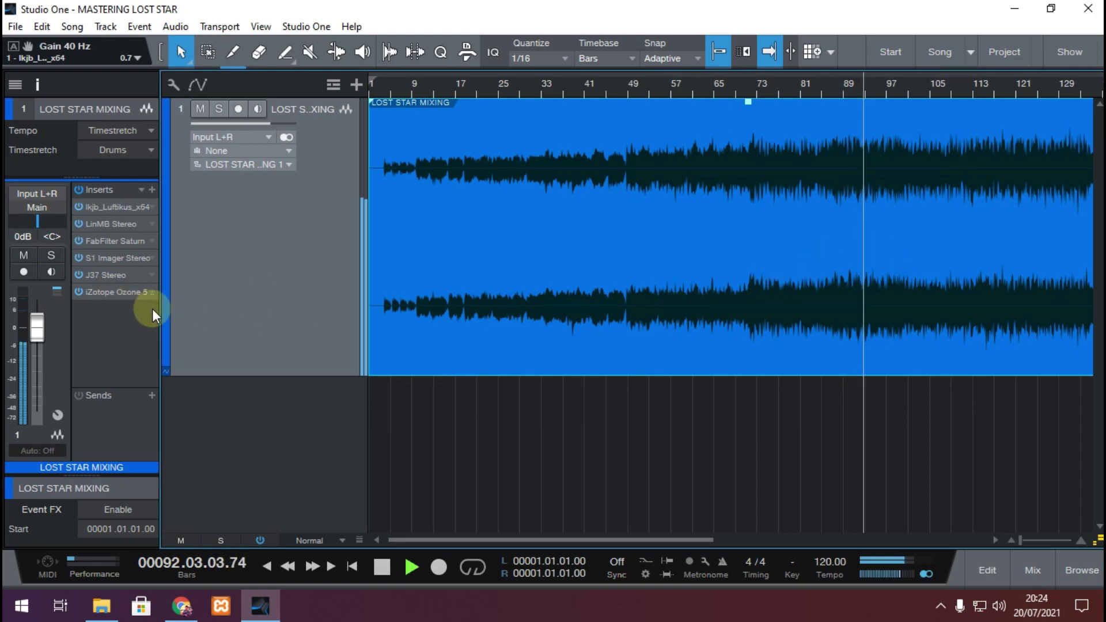
{"action": "key", "text": "space"}
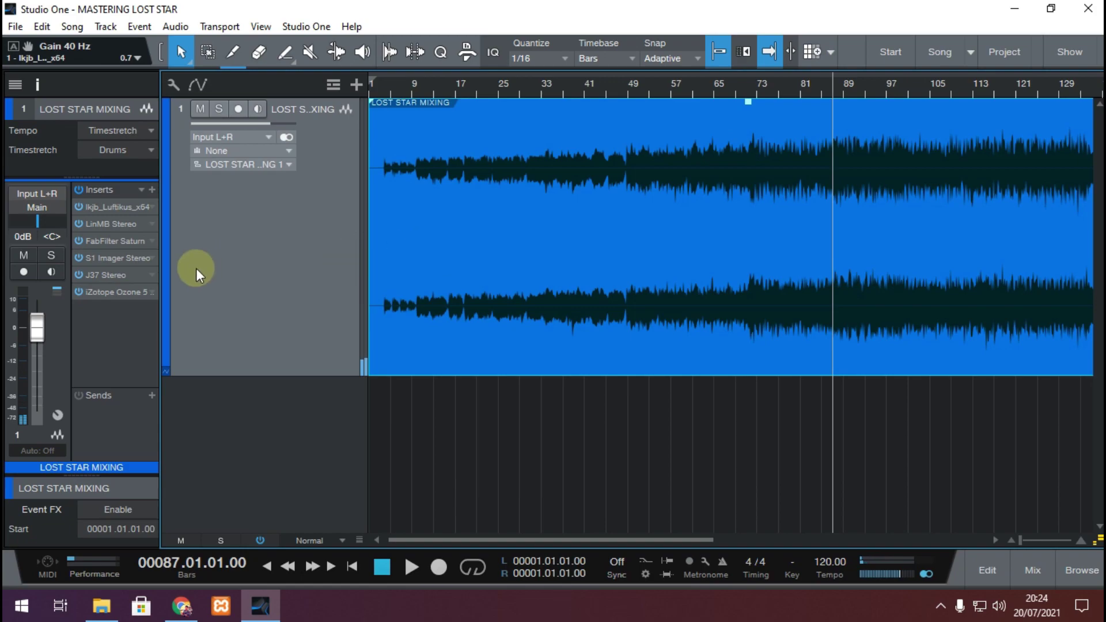
- Open the LinMB multiband compressor, play the mix briefly, and set band 3's range to -9.9 dB
{"action": "double_click", "coordinate": [109, 227]}
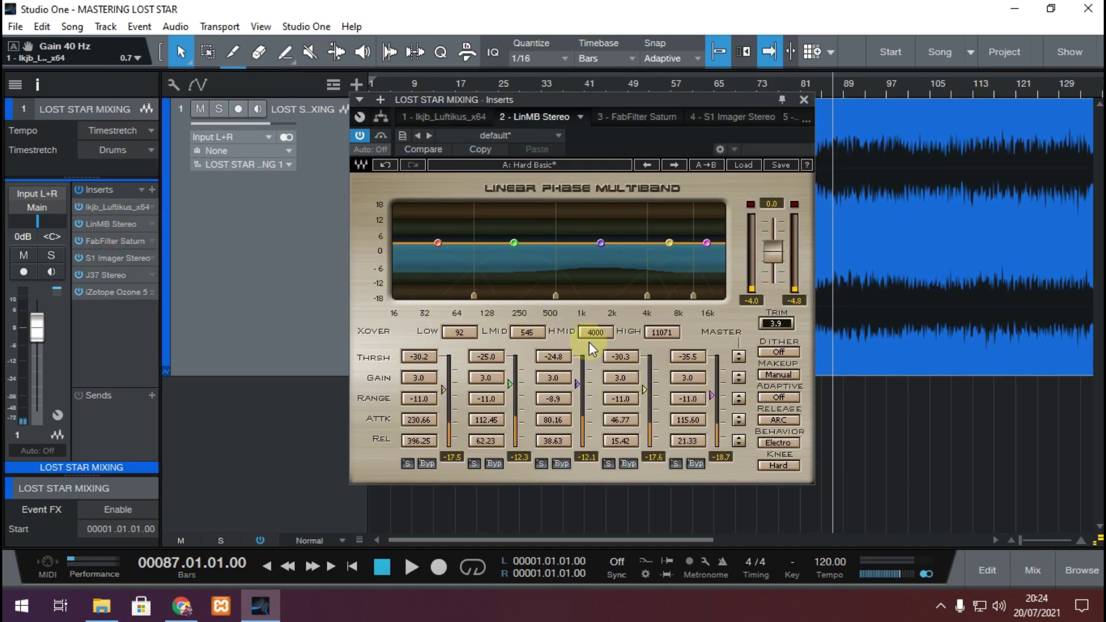
{"action": "key", "text": "space"}
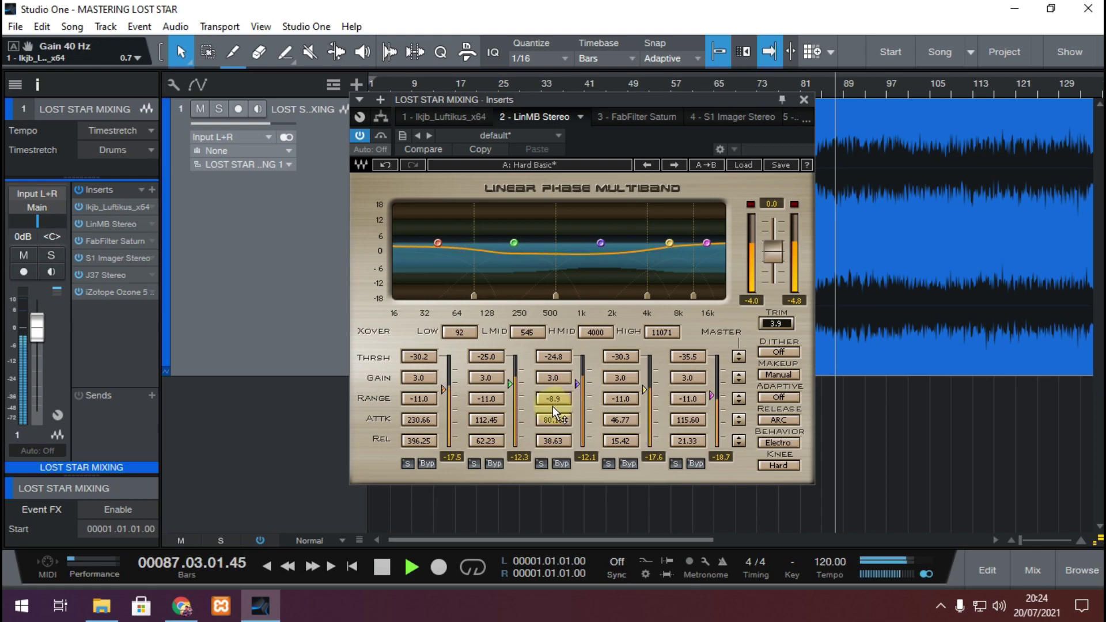
{"action": "key", "text": "space"}
{"action": "left_click", "coordinate": [553, 399]}
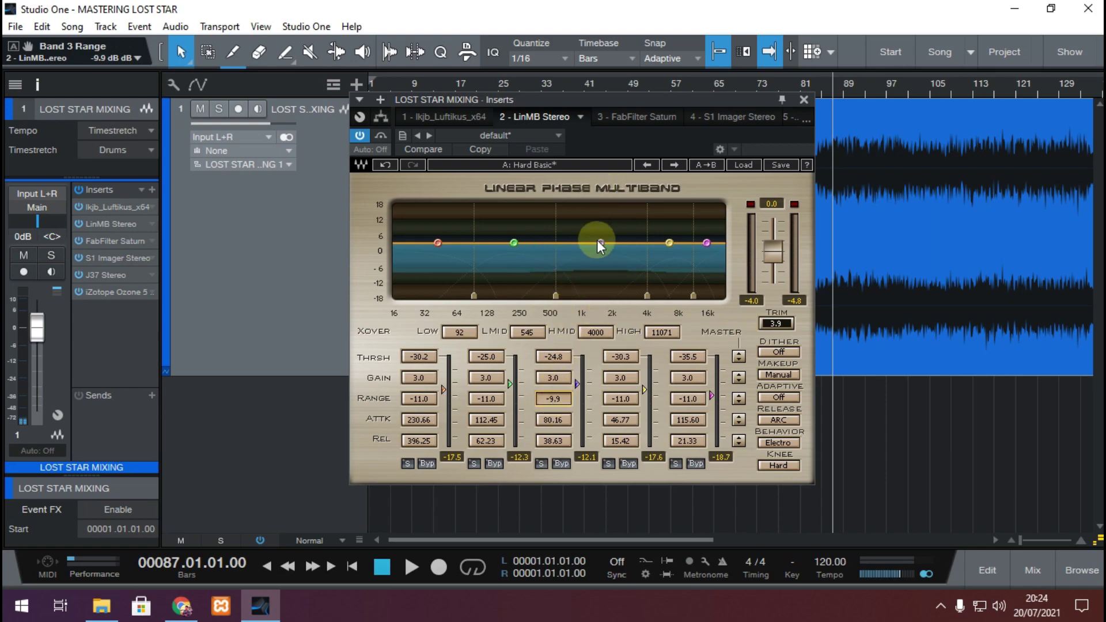
- With the mix playing, lower all LinMB band thresholds together until band 1's threshold is -31.4 dB
{"action": "key", "text": "space"}
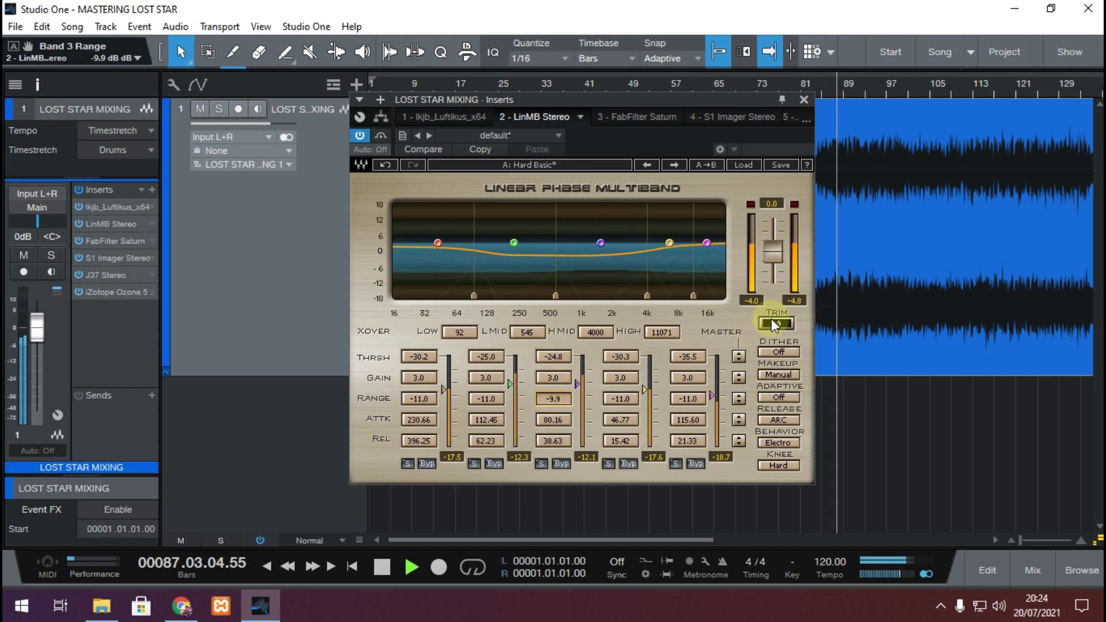
{"action": "left_click", "coordinate": [738, 360]}
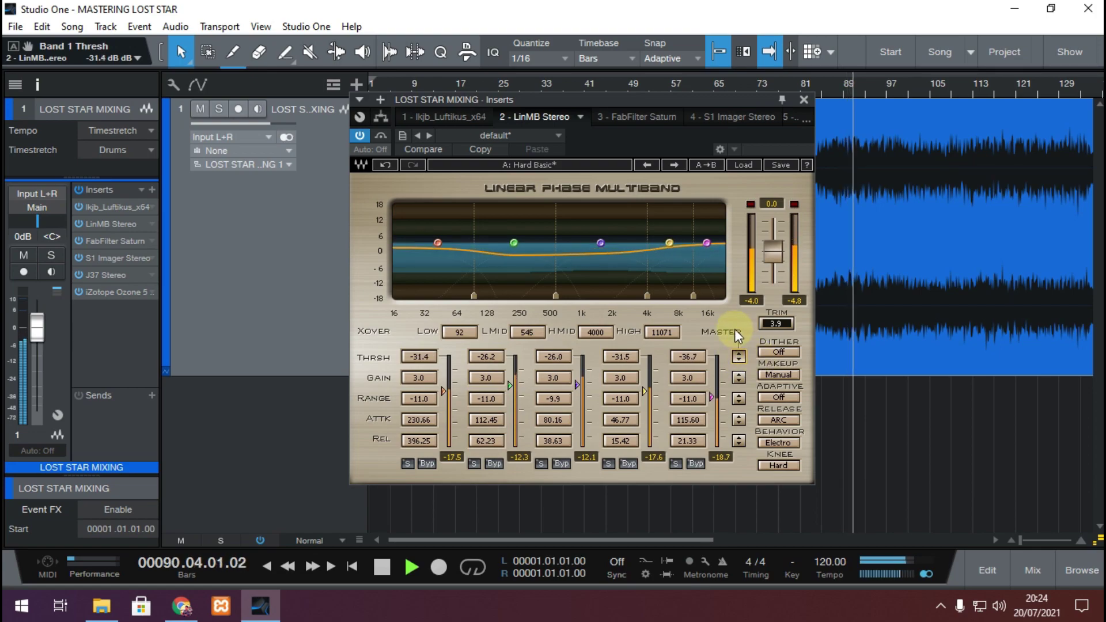
{"action": "key", "text": "space"}
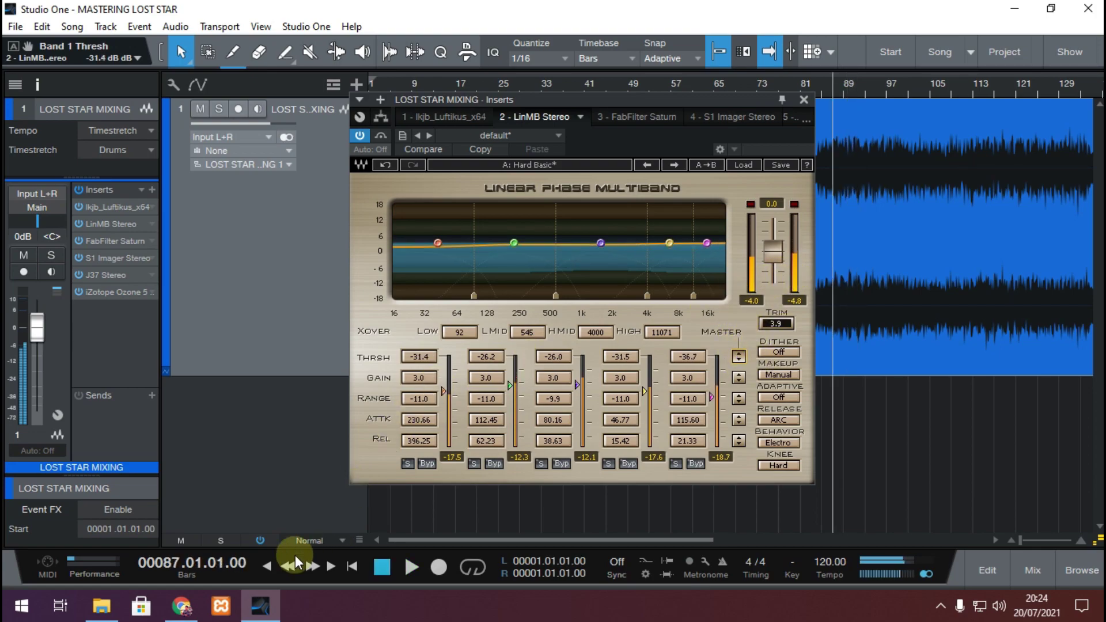
- Play the reference song in YouTube Music from about 3:34 and compare it with the Studio One mix from bar 87
{"action": "left_click", "coordinate": [182, 606]}
{"action": "key", "text": "space"}
{"action": "left_click", "coordinate": [852, 536]}
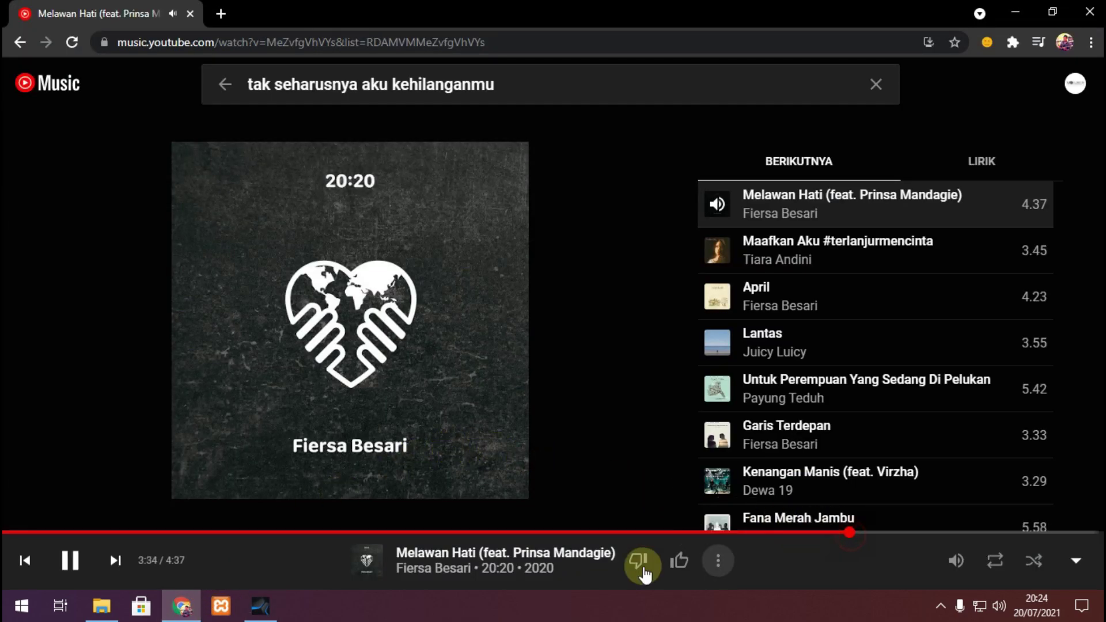
{"action": "left_click", "coordinate": [263, 608]}
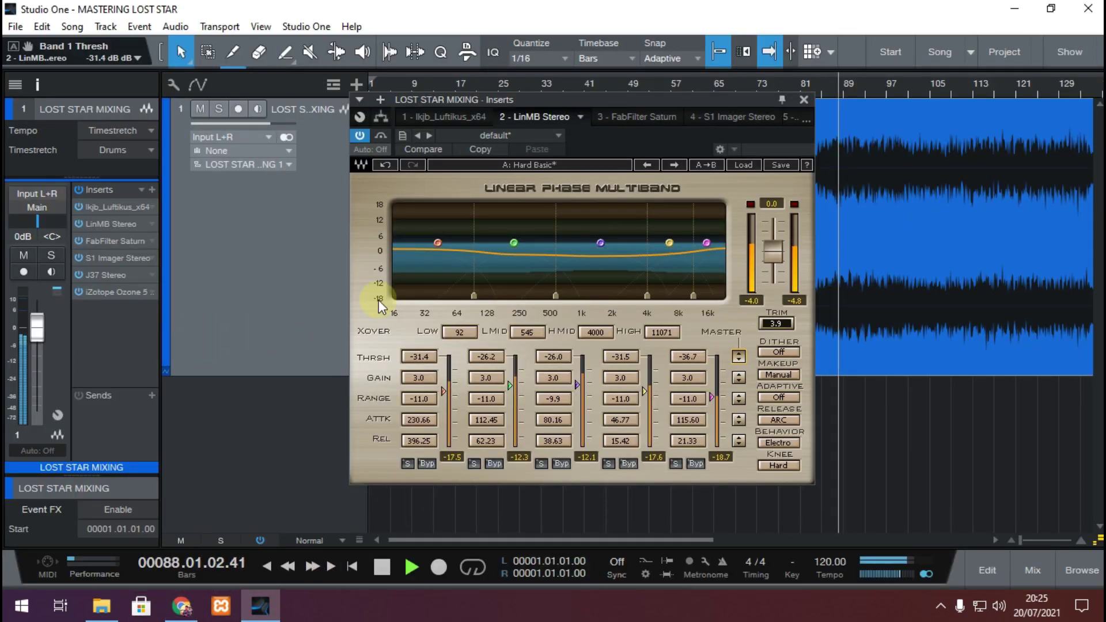
{"action": "key", "text": "space"}
- Open FabFilter Saturn, set its treble tone to +0.35 dB while the mix plays, and close the plug-in
{"action": "left_click", "coordinate": [102, 241]}
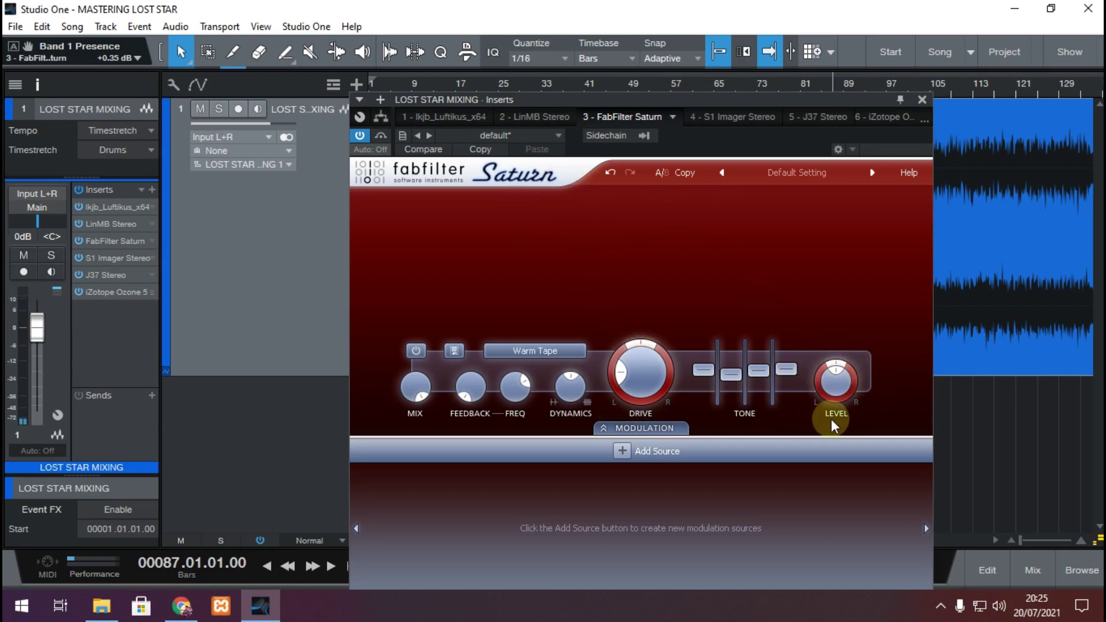
{"action": "key", "text": "space"}
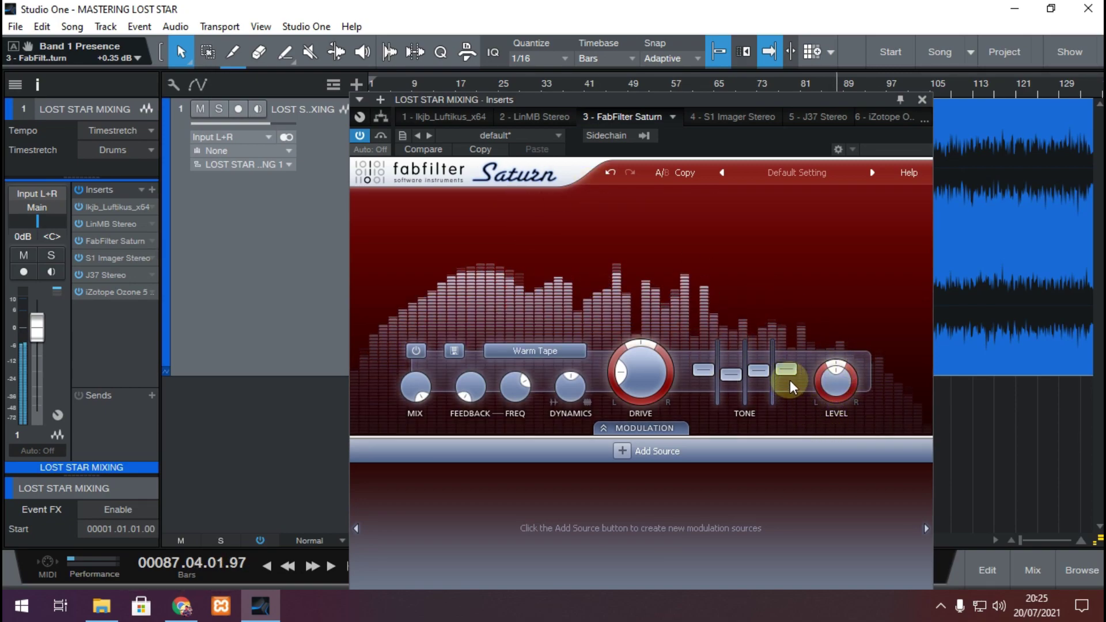
{"action": "left_click_drag", "start_coordinate": [758, 372], "coordinate": [758, 369]}
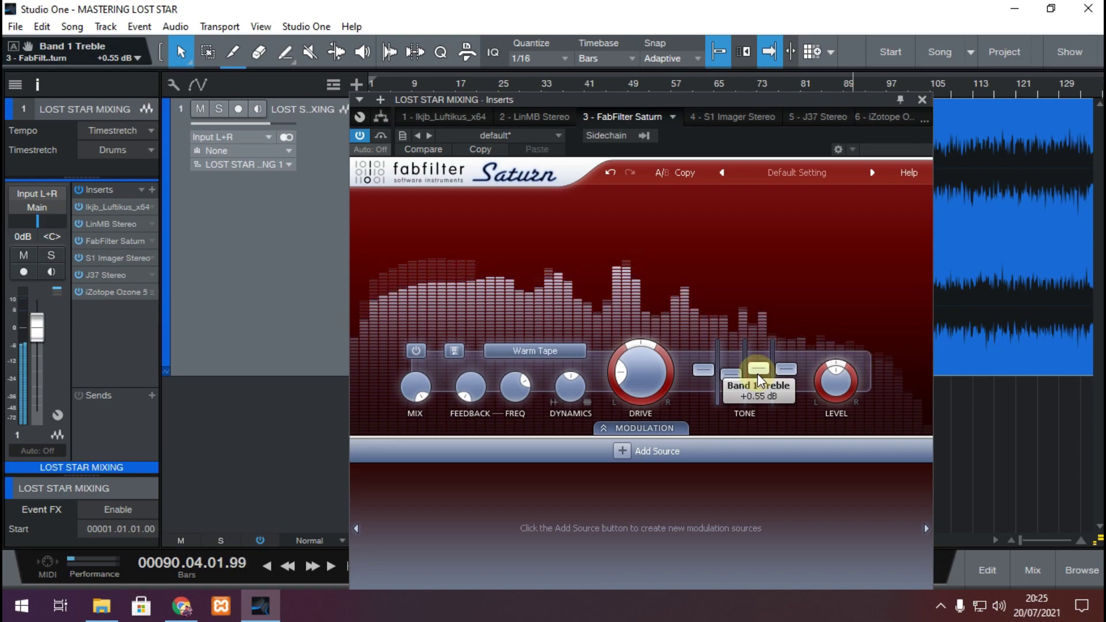
{"action": "left_click_drag", "start_coordinate": [758, 373], "coordinate": [758, 375]}
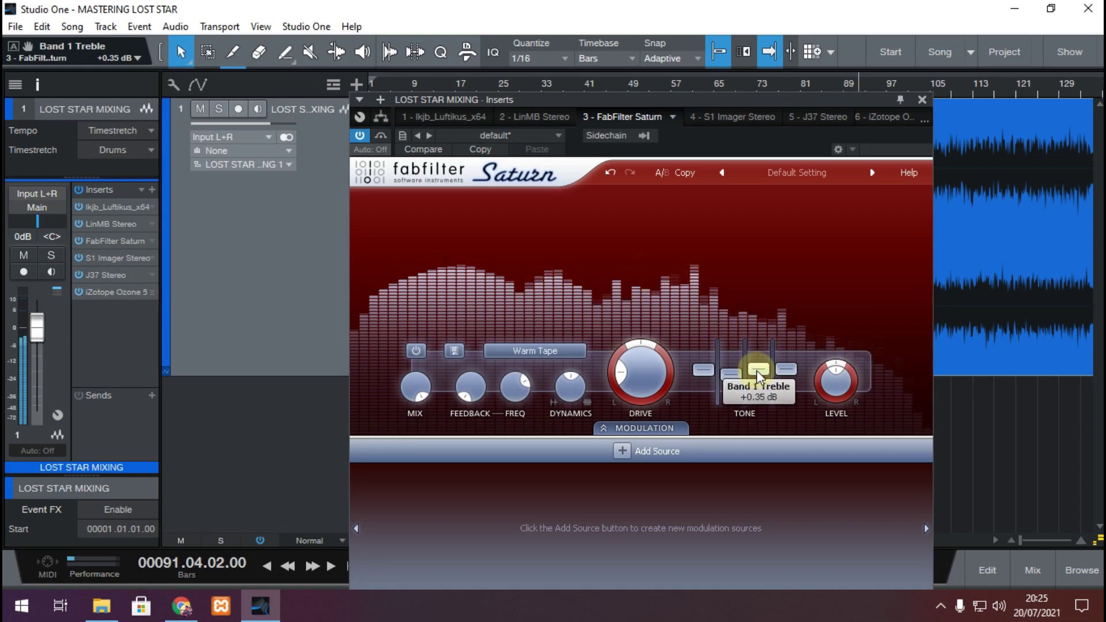
{"action": "left_click", "coordinate": [922, 99]}
- Play the mix from bar 93, set the Ozone 5 Maximizer threshold to -13.1, and close the plug-in
{"action": "left_click", "coordinate": [864, 86]}
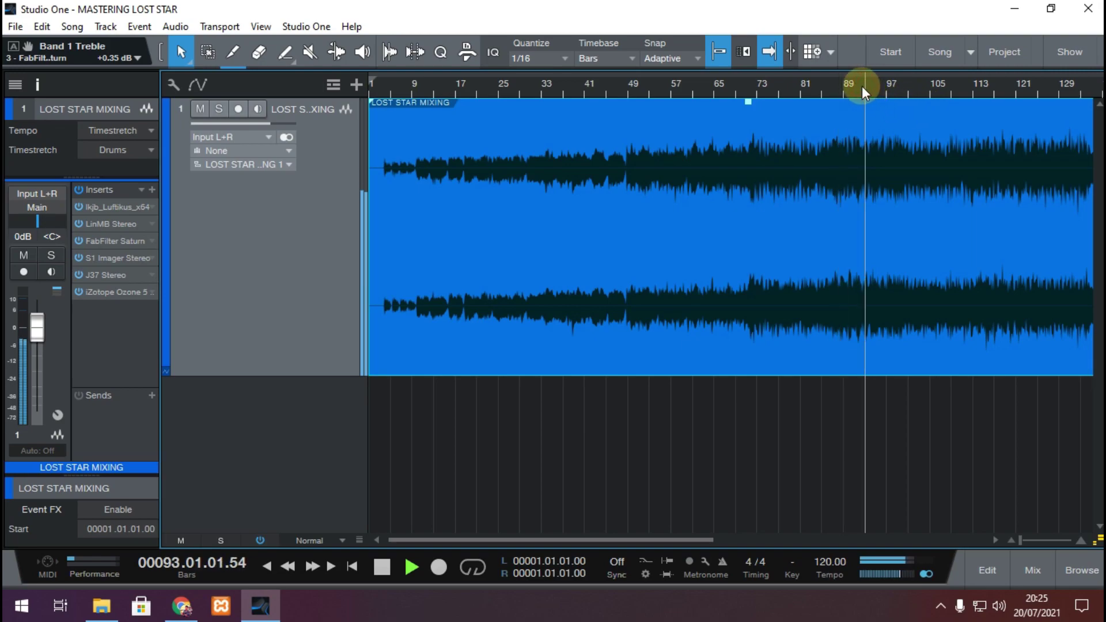
{"action": "key", "text": "space"}
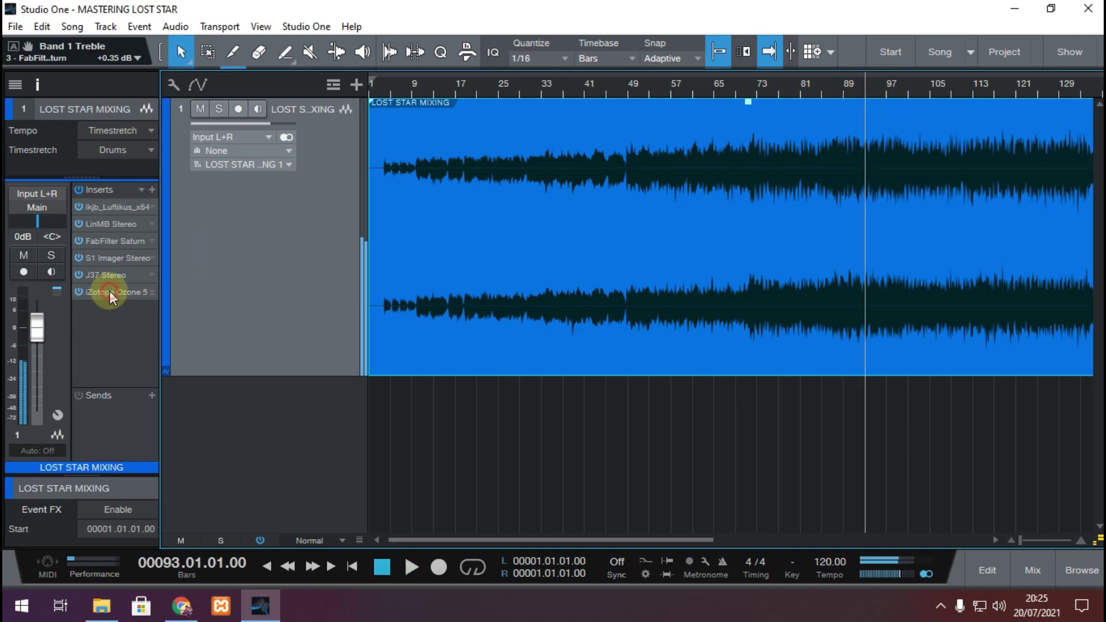
{"action": "left_click", "coordinate": [109, 292]}
{"action": "key", "text": "space"}
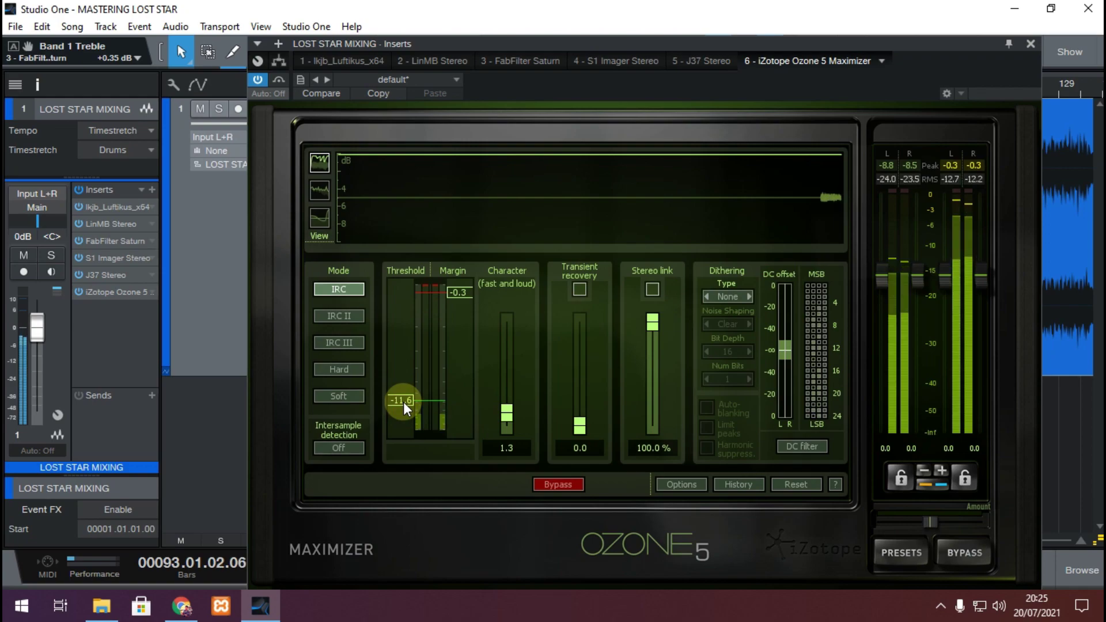
{"action": "left_click_drag", "start_coordinate": [403, 402], "coordinate": [403, 409]}
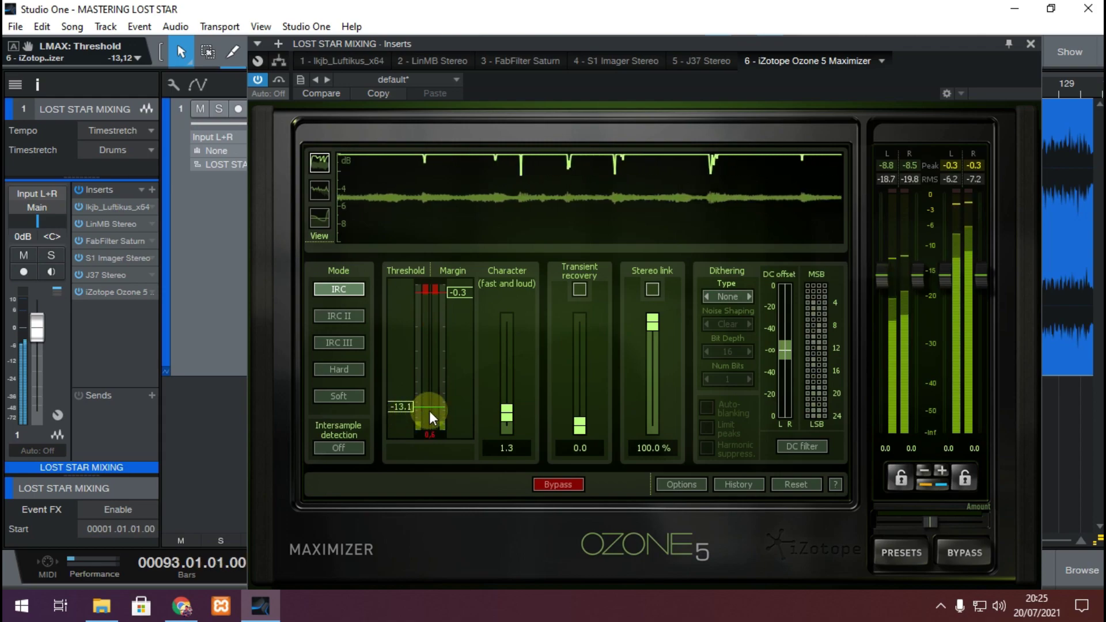
{"action": "left_click", "coordinate": [1030, 42]}
- Compare the Studio One mix from bar 85 with the reference song in YouTube Music, switching back and forth
{"action": "left_click", "coordinate": [822, 86]}
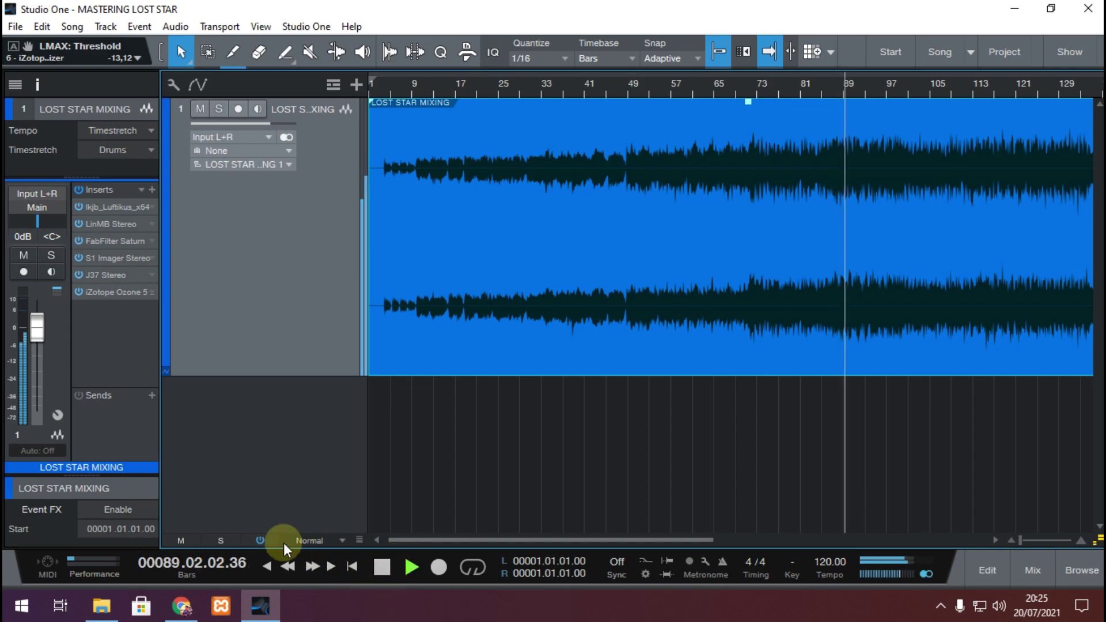
{"action": "left_click", "coordinate": [181, 606]}
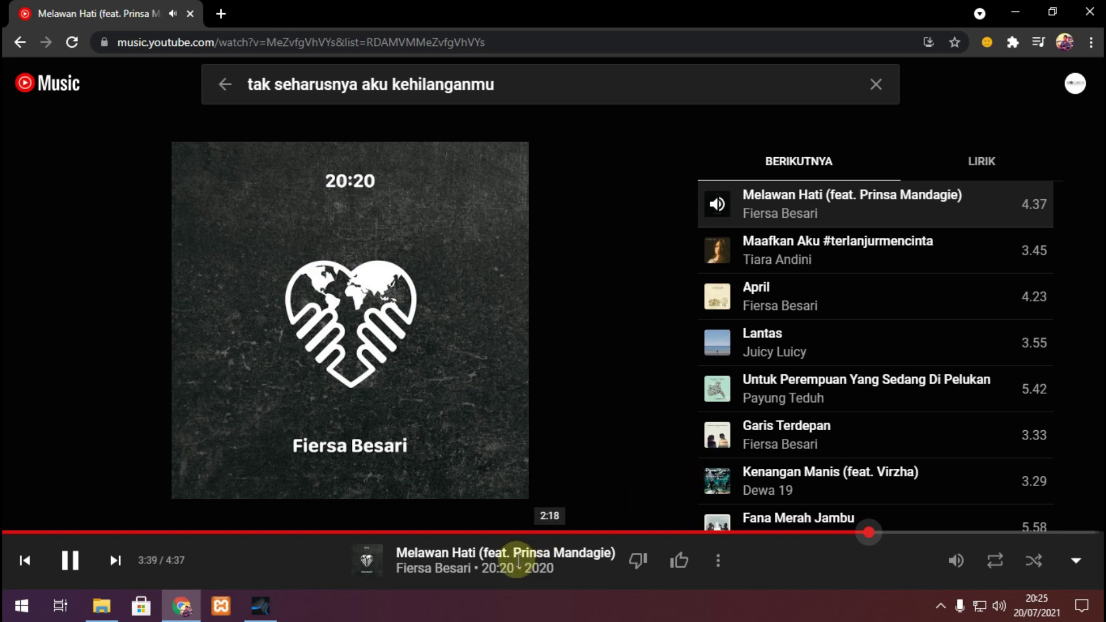
{"action": "key", "text": "space"}
{"action": "left_click", "coordinate": [260, 605]}
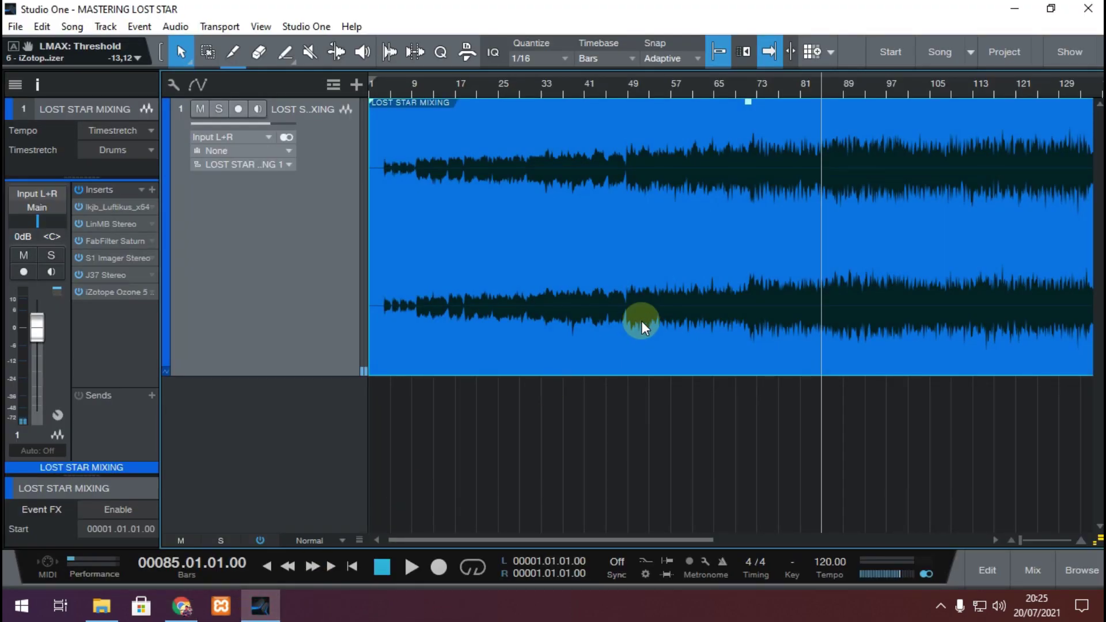
{"action": "key", "text": "space"}
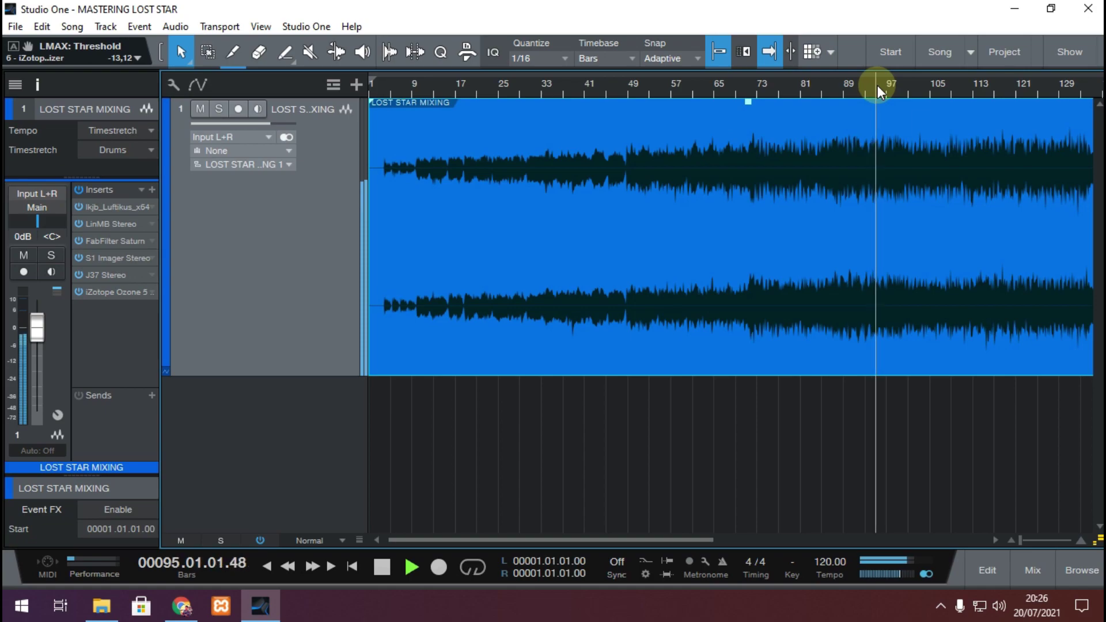
{"action": "key", "text": "space"}
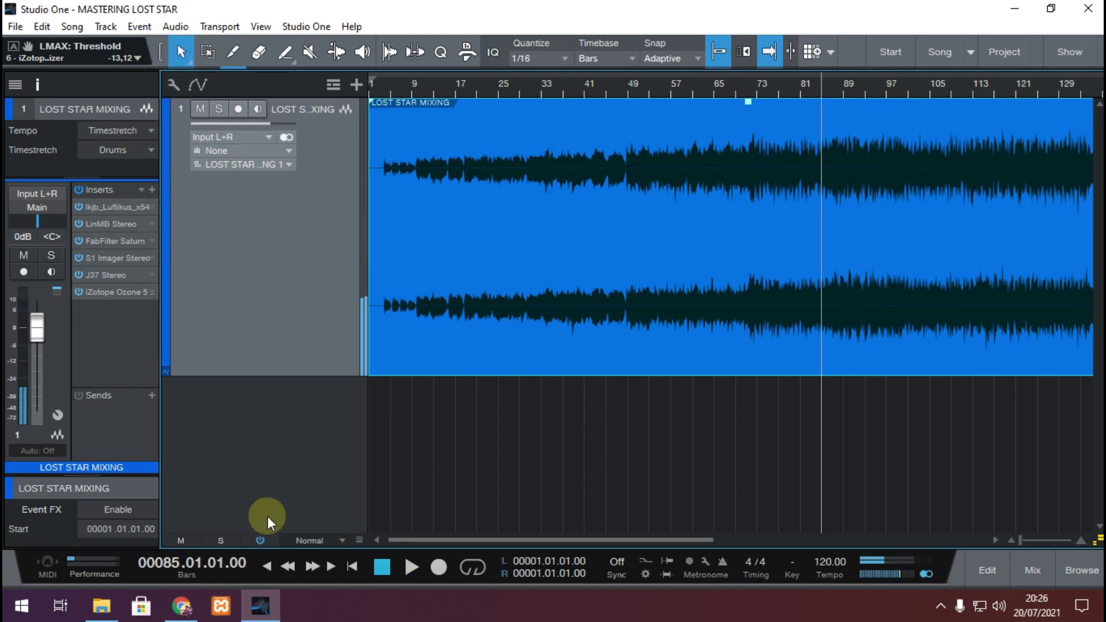
{"action": "mouse_move", "coordinate": [262, 611]}
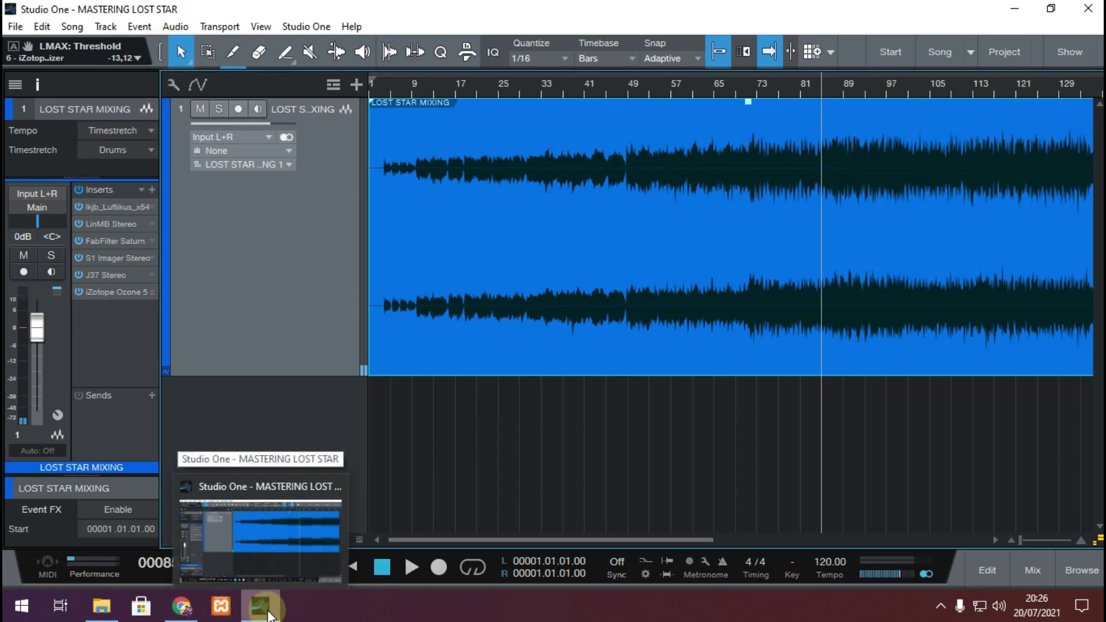
{"action": "left_click", "coordinate": [181, 606]}
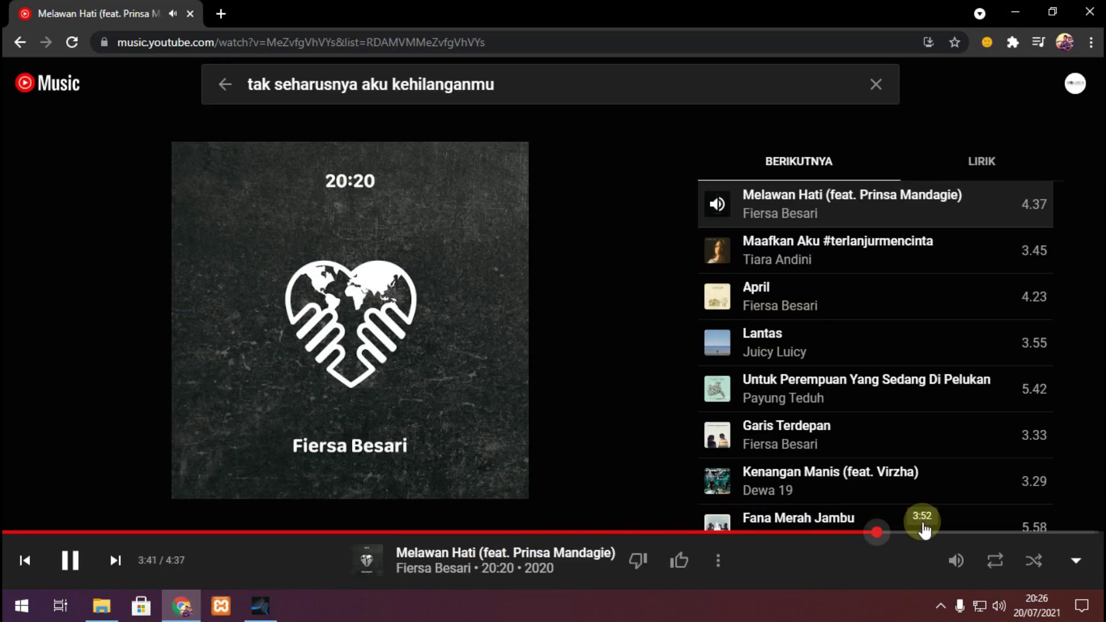
{"action": "left_click", "coordinate": [269, 614]}
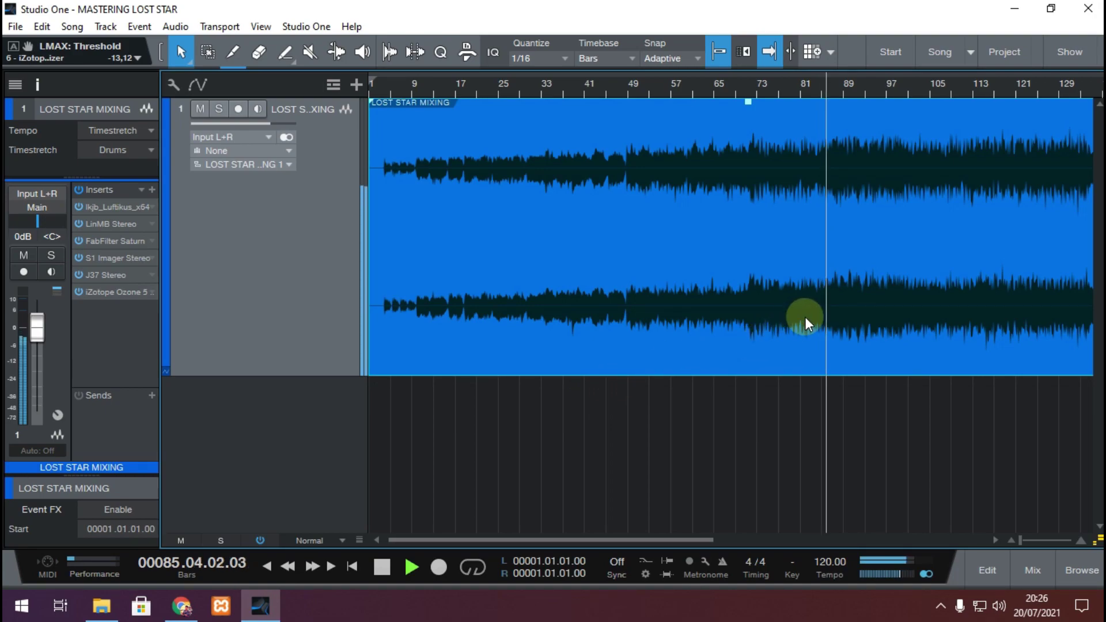
{"action": "left_click", "coordinate": [940, 606]}
{"action": "left_click", "coordinate": [924, 576]}
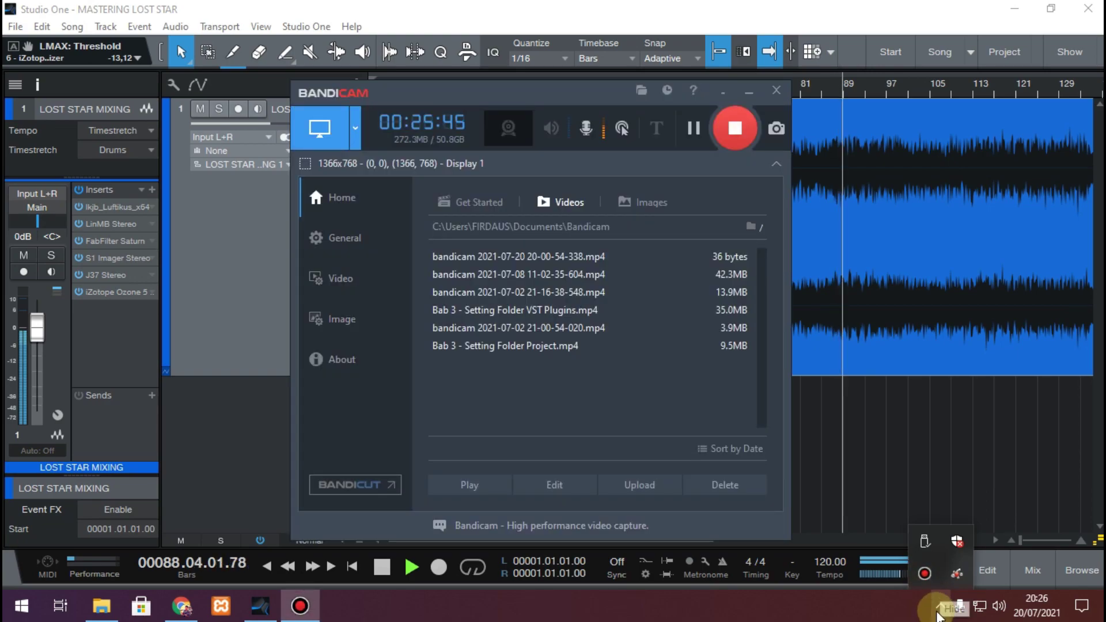
{"action": "left_click", "coordinate": [724, 93]}
{"action": "left_click", "coordinate": [821, 211]}
- Listen to the mix from bar 70 and again from bar 85
{"action": "left_click", "coordinate": [742, 93]}
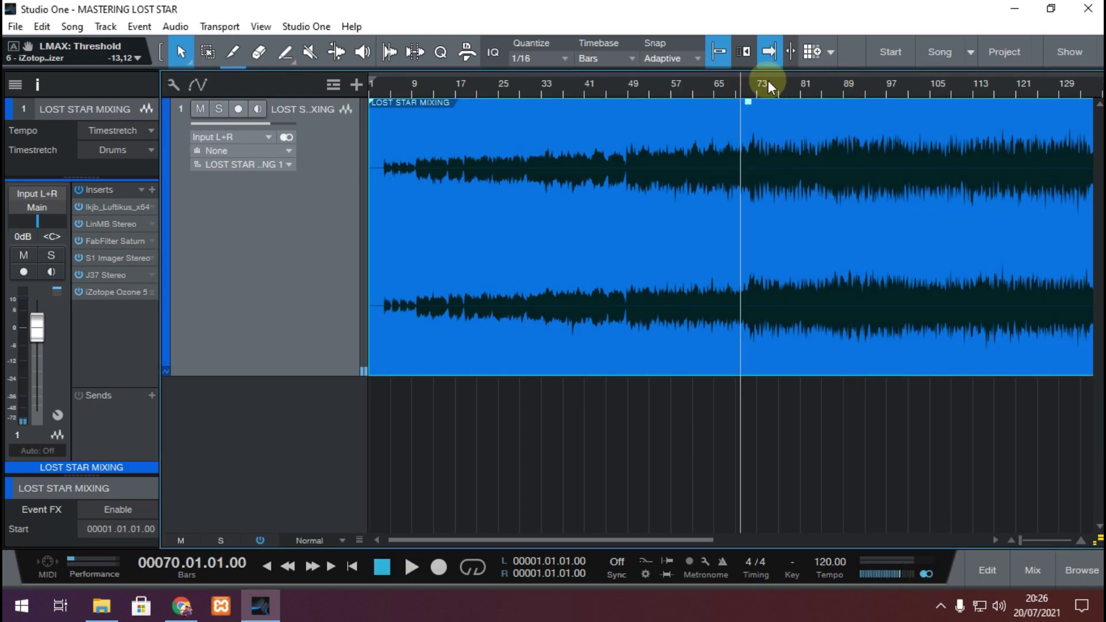
{"action": "key", "text": "space"}
{"action": "left_click", "coordinate": [812, 89]}
{"action": "left_click", "coordinate": [820, 88]}
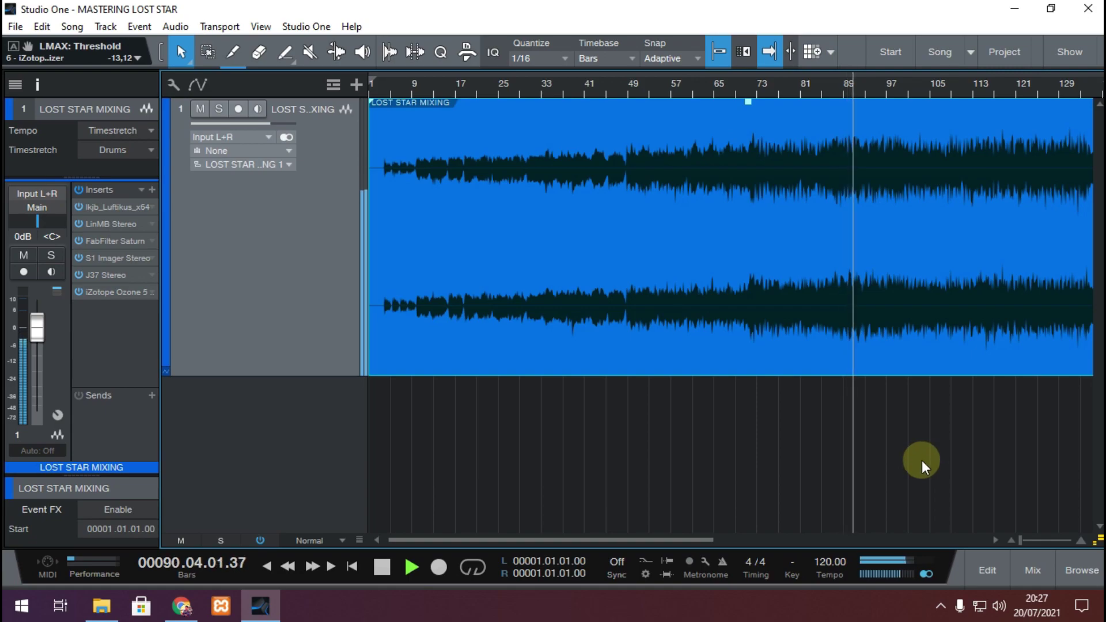
{"action": "key", "text": "space"}
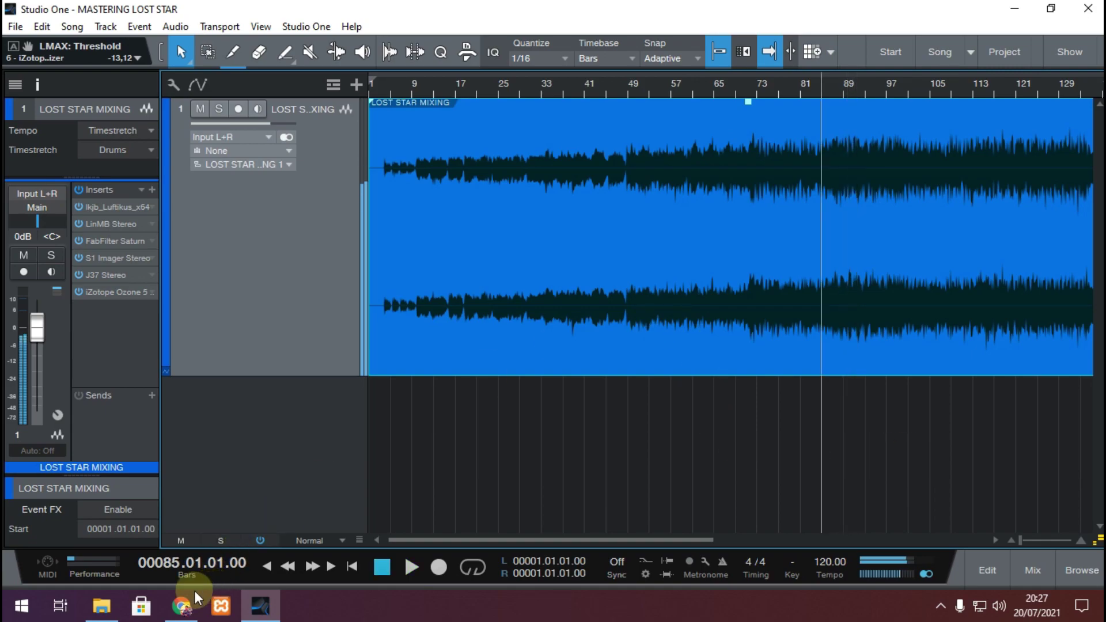
- Listen to the reference song in YouTube Music once more and review the Luftikus EQ settings in Studio One
{"action": "left_click", "coordinate": [183, 608]}
{"action": "key", "text": "space"}
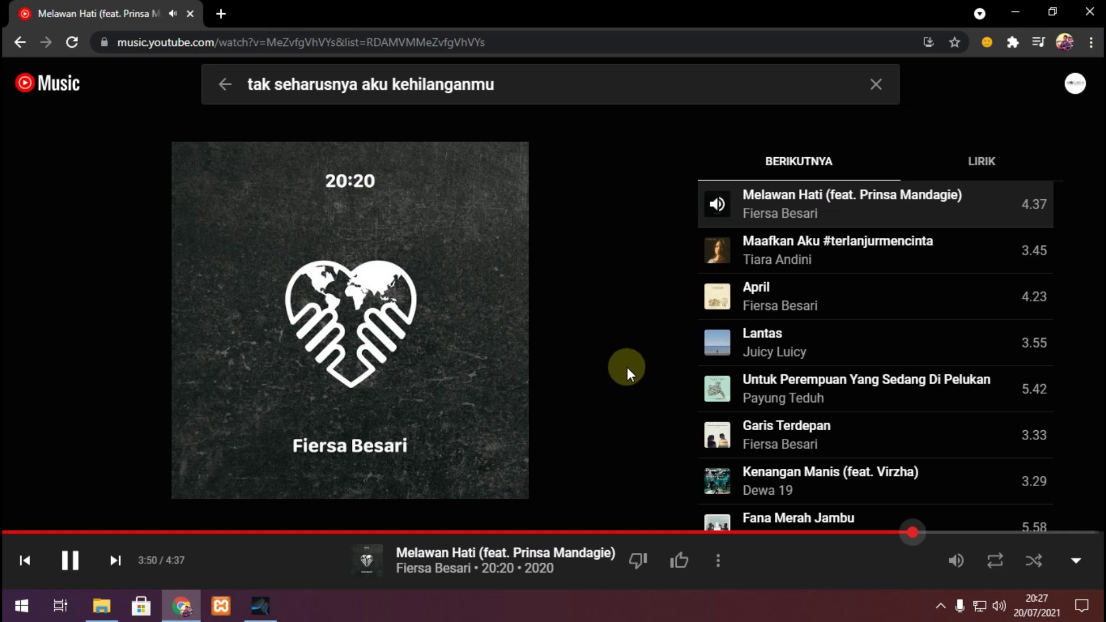
{"action": "key", "text": "space"}
{"action": "left_click", "coordinate": [264, 610]}
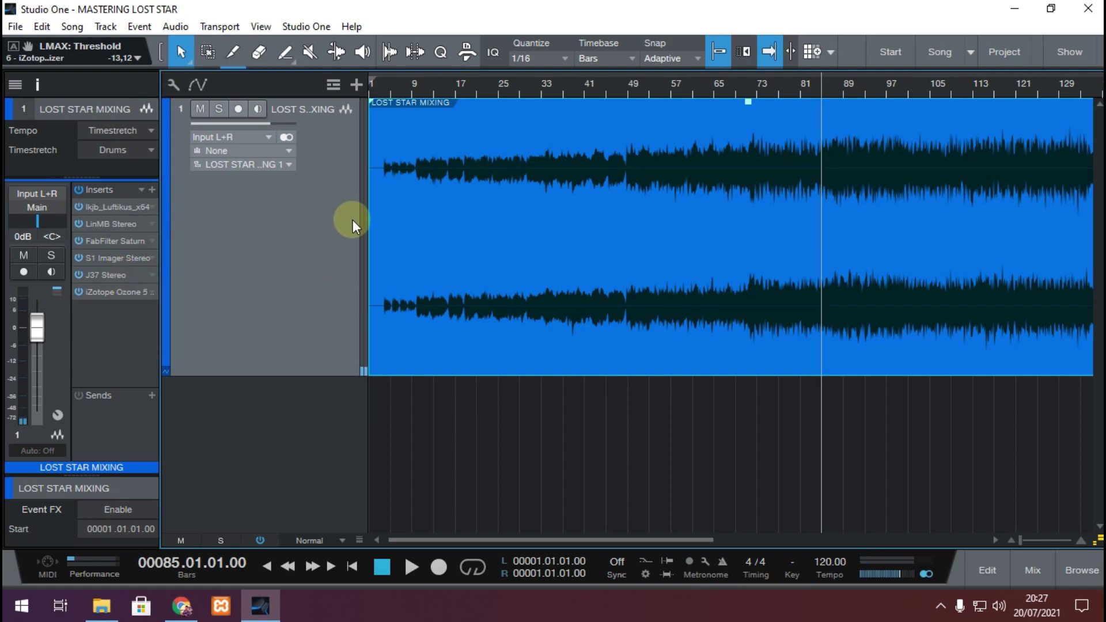
{"action": "double_click", "coordinate": [121, 208]}
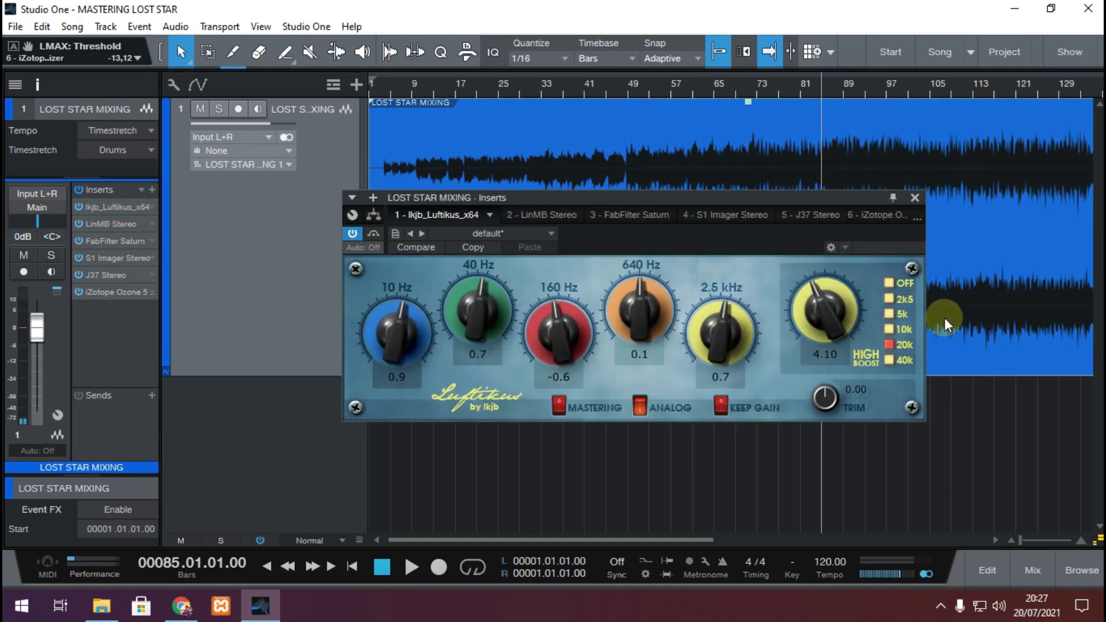
{"action": "left_click", "coordinate": [916, 198]}
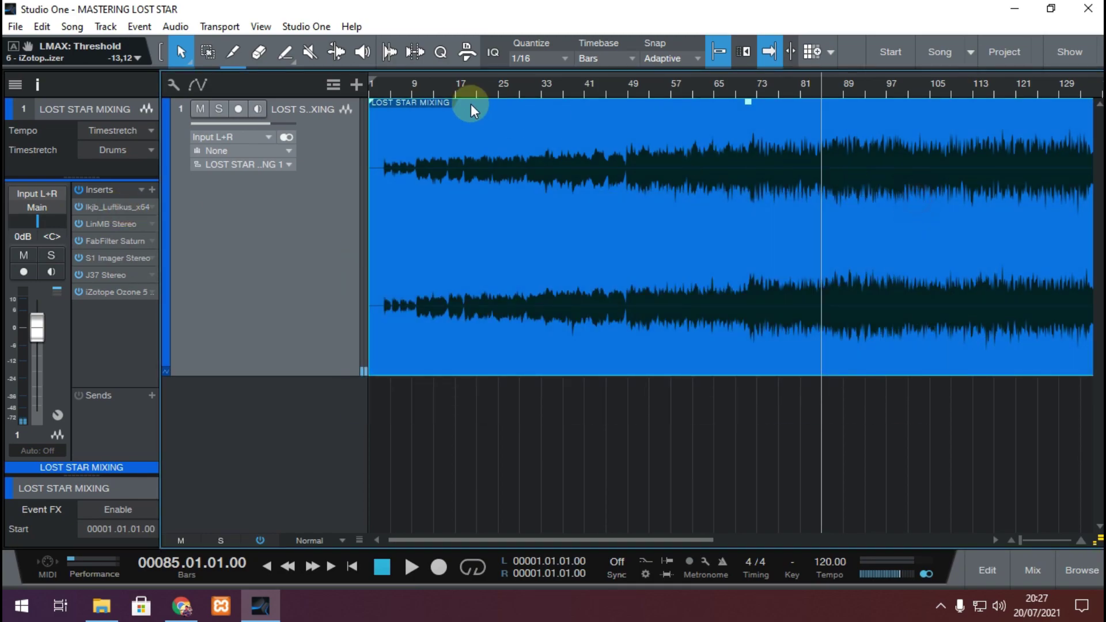
- Try to export the mixdown with the filename MASTERING LOST STAR
{"action": "left_click", "coordinate": [81, 26]}
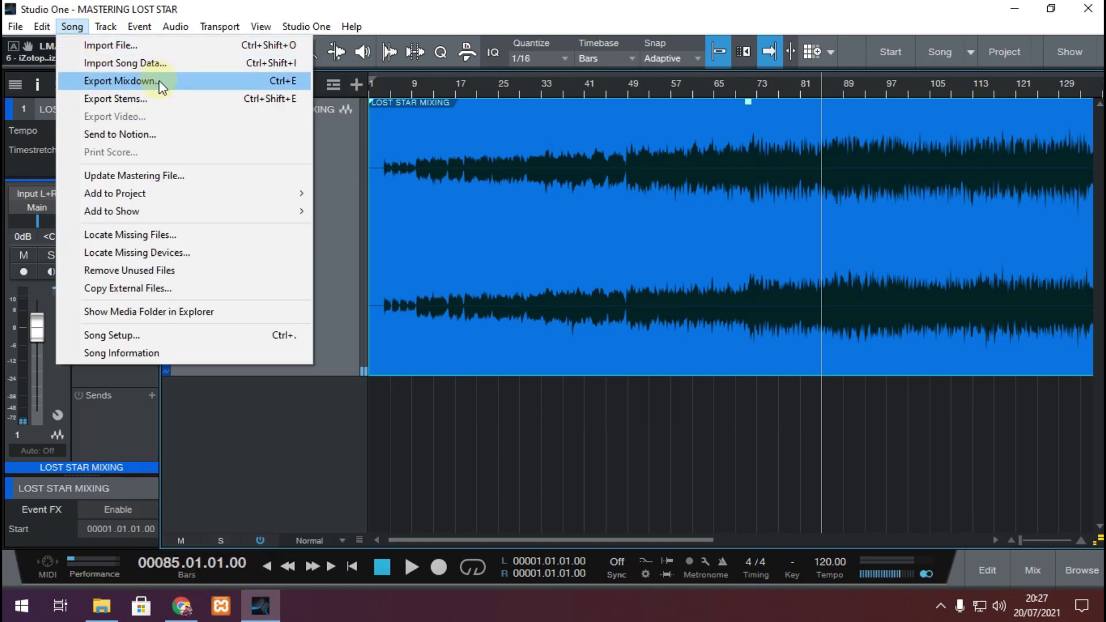
{"action": "left_click", "coordinate": [158, 82]}
{"action": "left_click_drag", "start_coordinate": [570, 117], "coordinate": [631, 92]}
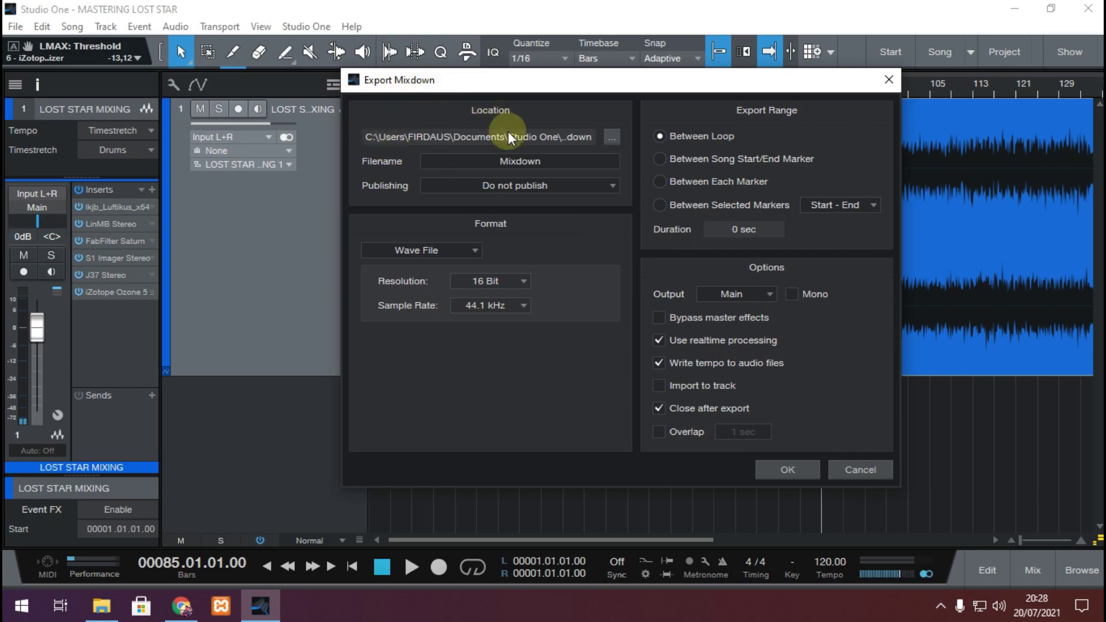
{"action": "left_click", "coordinate": [545, 164]}
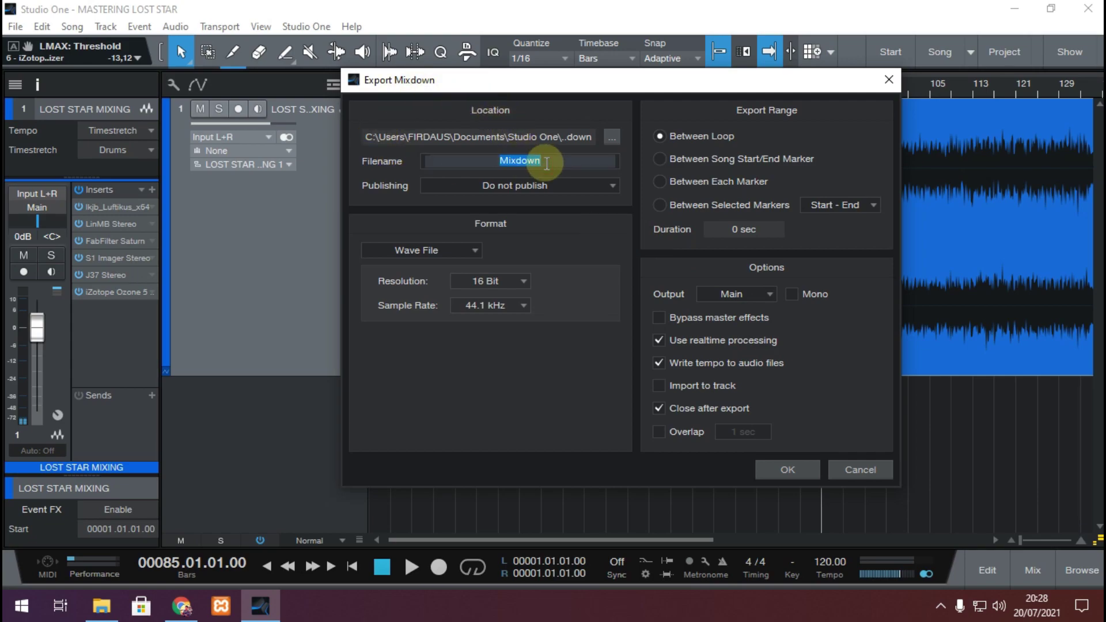
{"action": "type", "text": "MASTERIN"}
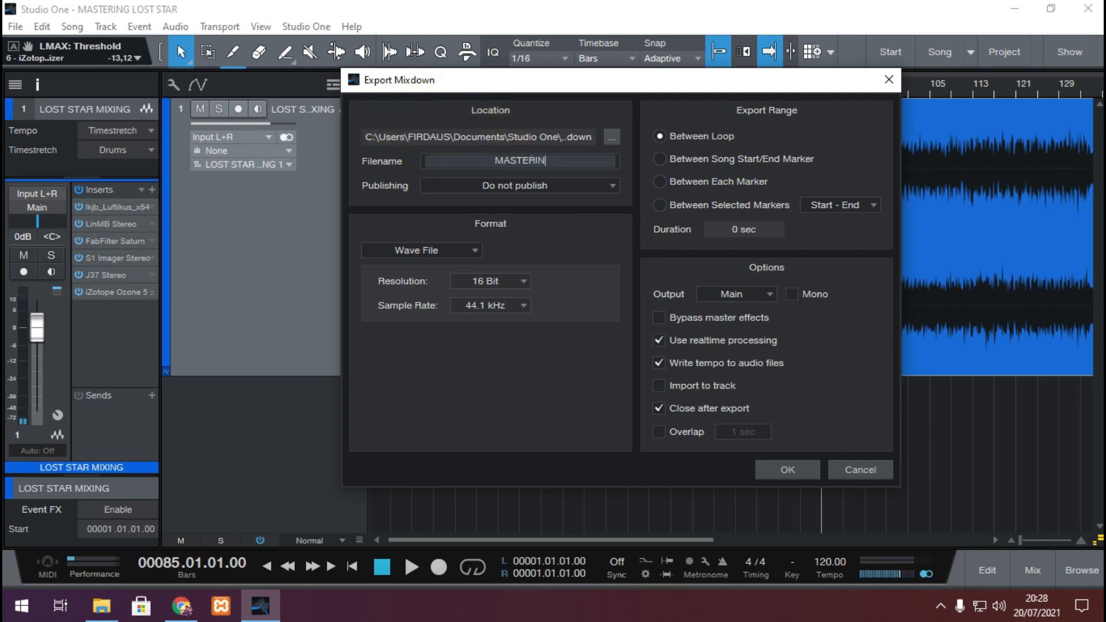
{"action": "type", "text": "G LOST STAR"}
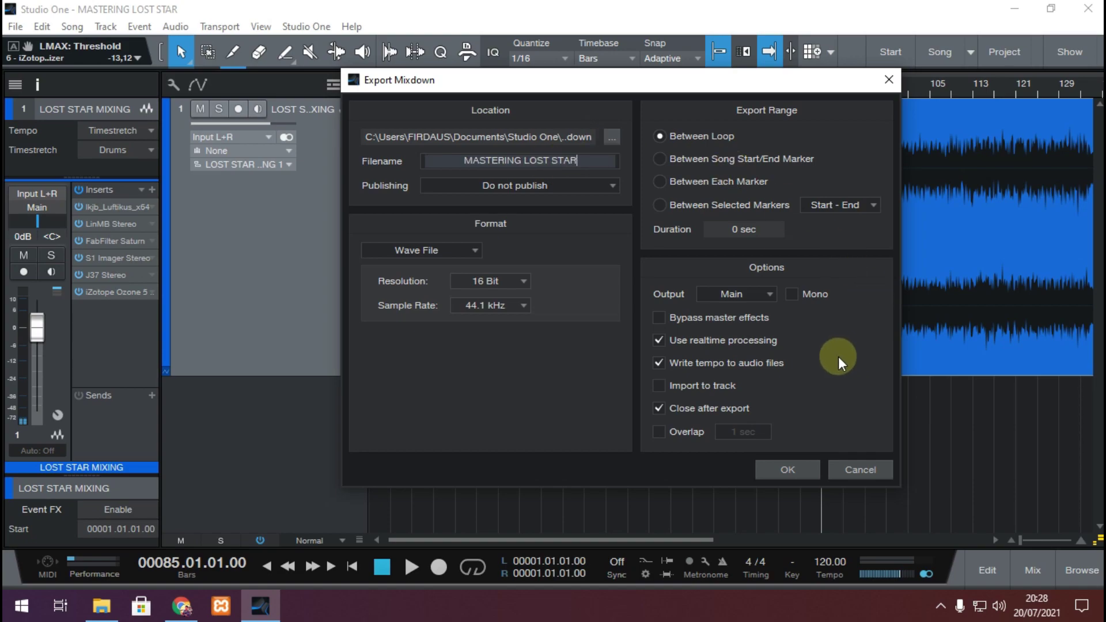
{"action": "left_click", "coordinate": [788, 470]}
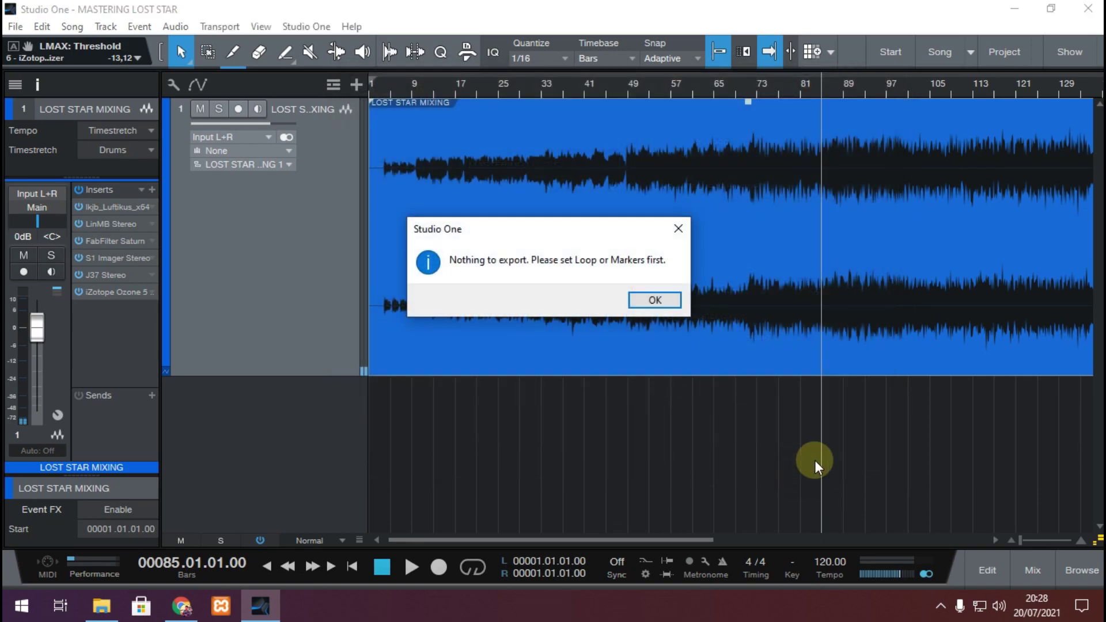
{"action": "left_click", "coordinate": [669, 299]}
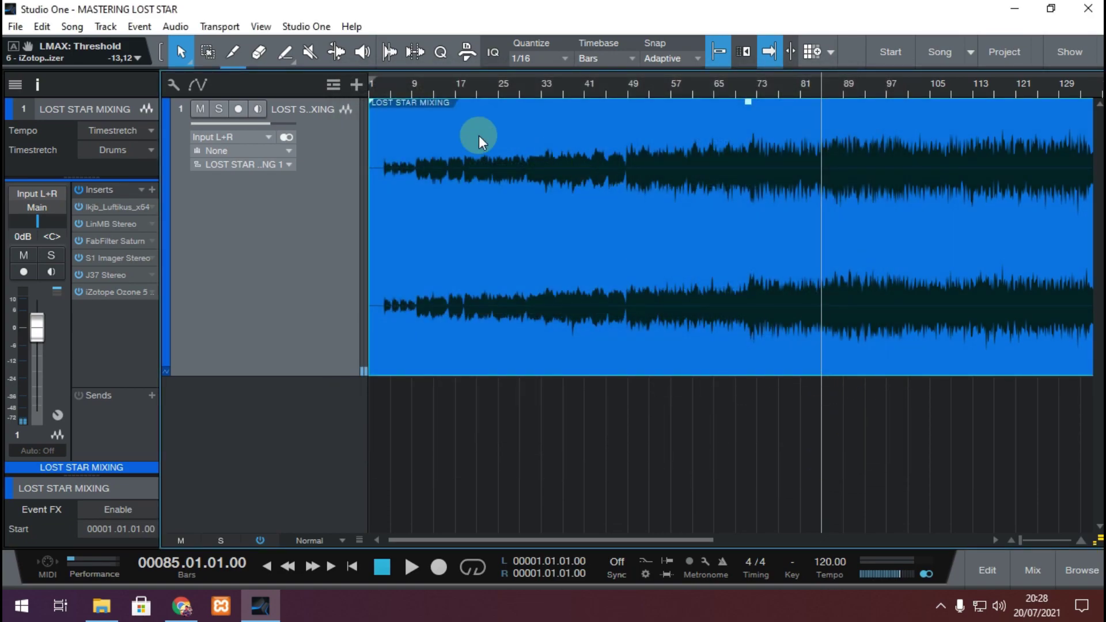
- Set the loop range from bar 1 to 139.03, past the song's fade-out, playing the ending from bar 134 as a check
{"action": "left_click", "coordinate": [1012, 543]}
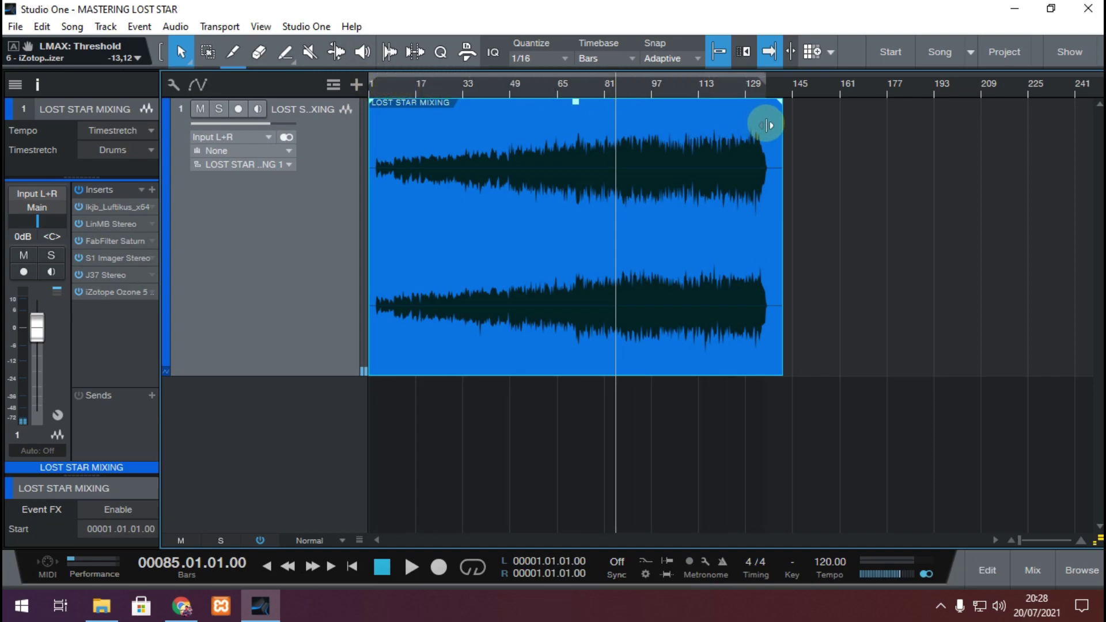
{"action": "left_click_drag", "start_coordinate": [760, 88], "coordinate": [787, 82]}
{"action": "left_click", "coordinate": [758, 86]}
{"action": "key", "text": "space"}
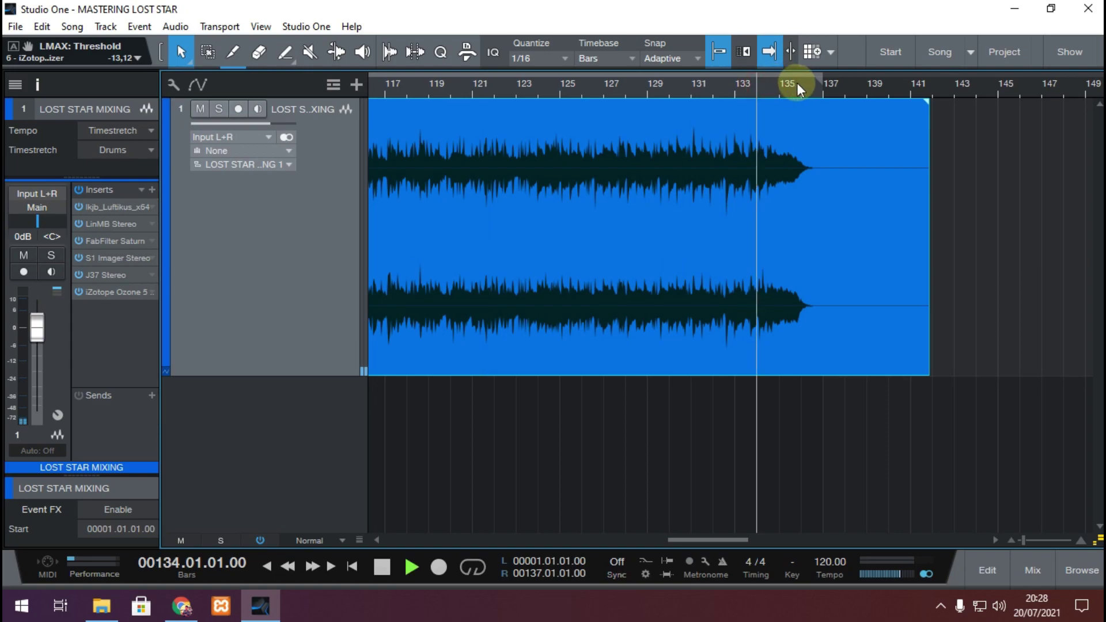
{"action": "left_click", "coordinate": [793, 87]}
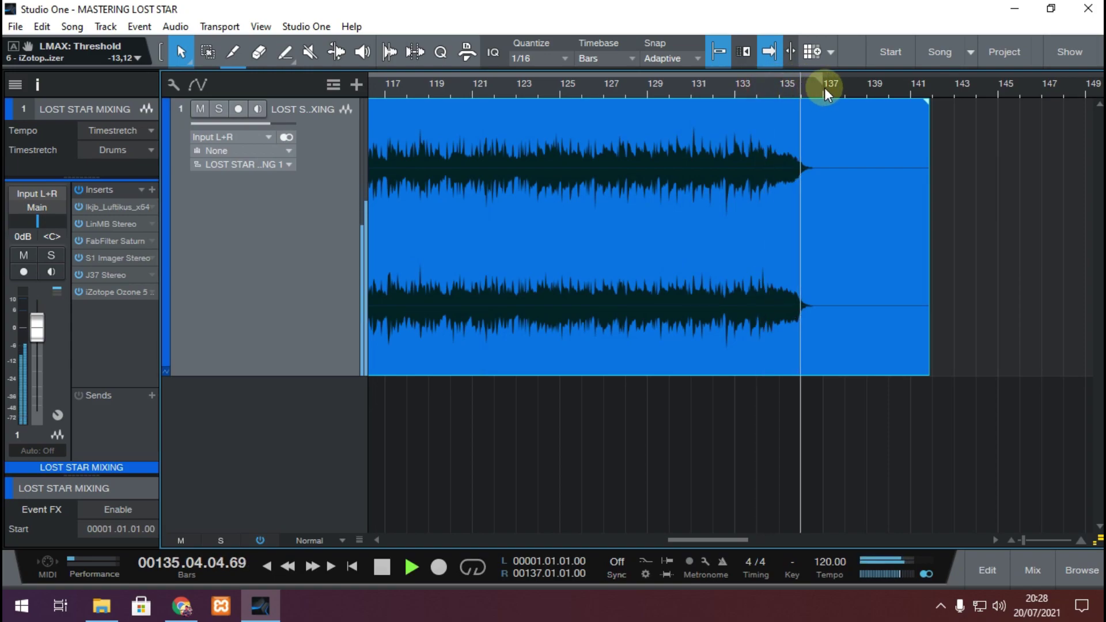
{"action": "key", "text": "f"}
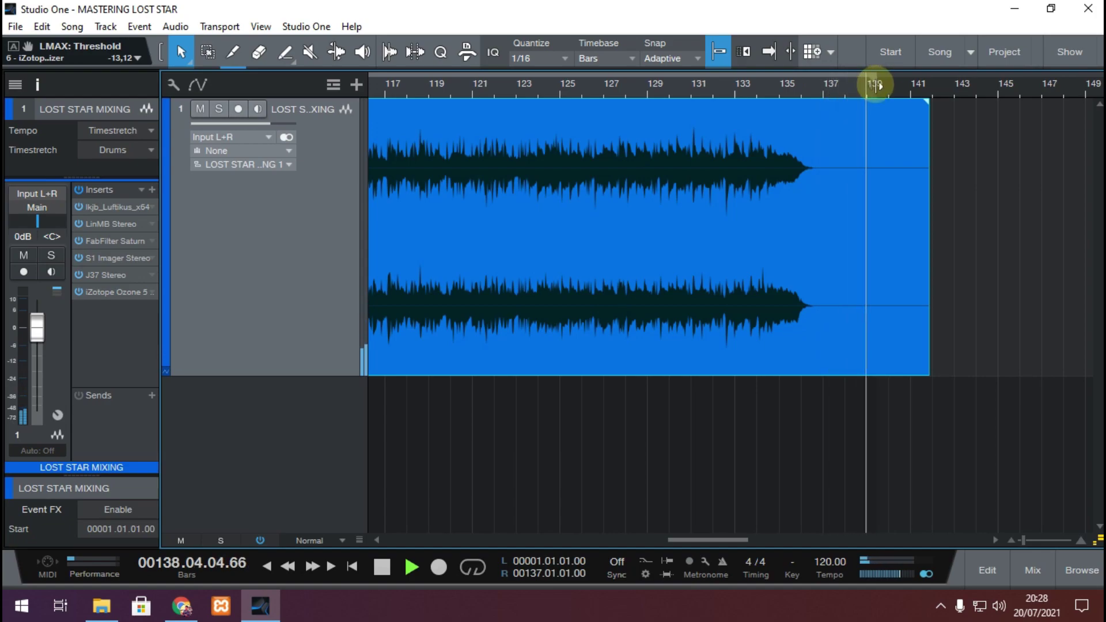
{"action": "key", "text": "space"}
{"action": "key", "text": "f"}
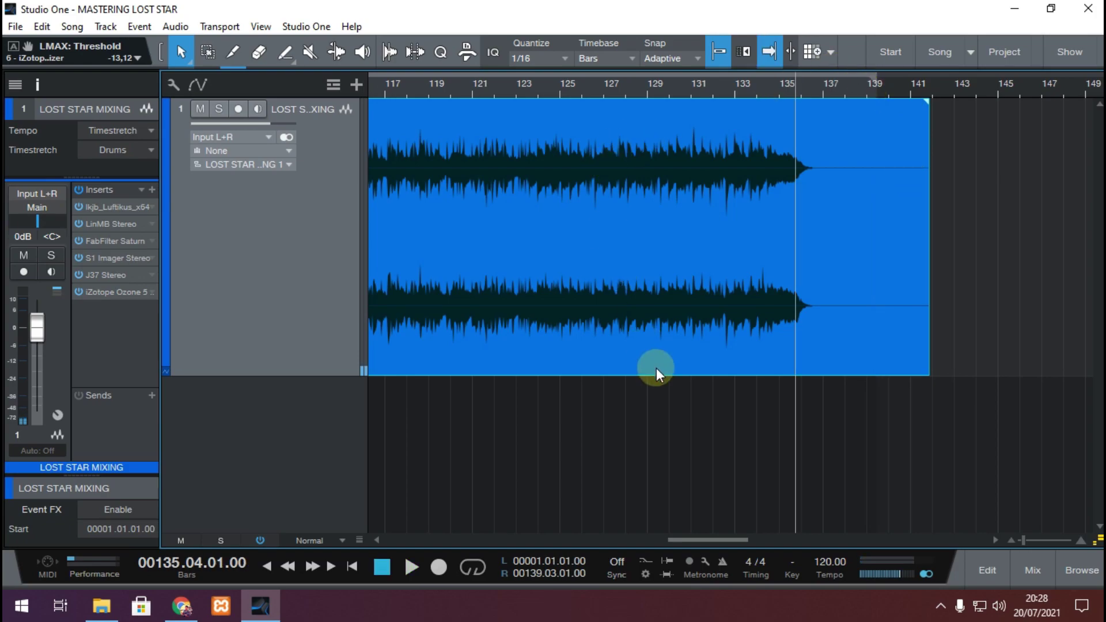
- Export the mixdown between the loop markers as the Wave file MASTERING LOST STAR, 16 bit at 44.1 kHz
{"action": "left_click", "coordinate": [87, 30]}
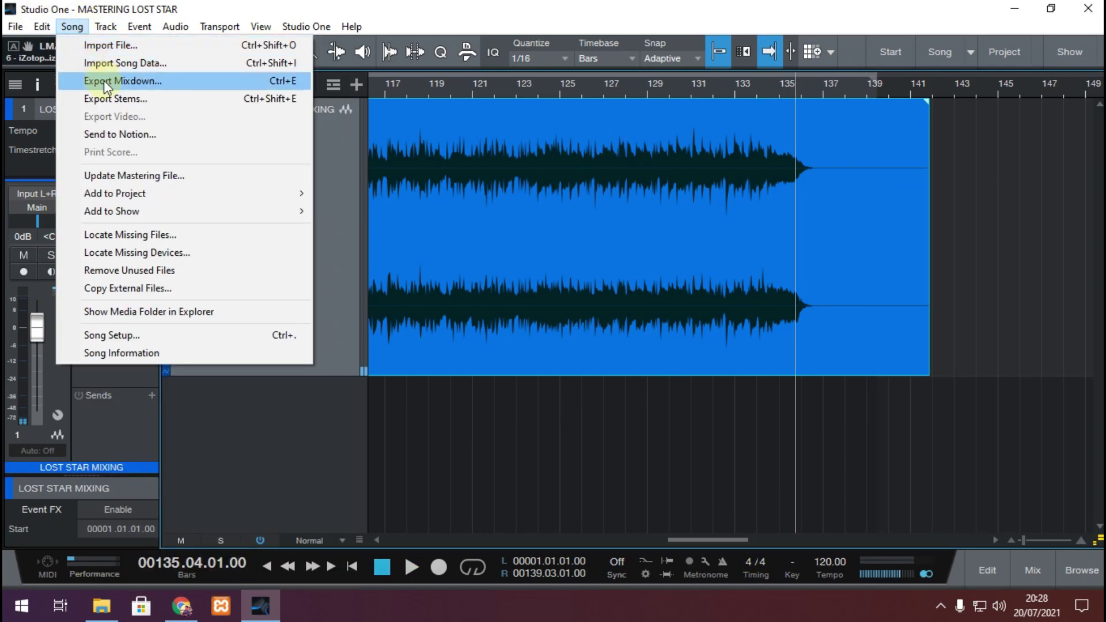
{"action": "left_click", "coordinate": [104, 81]}
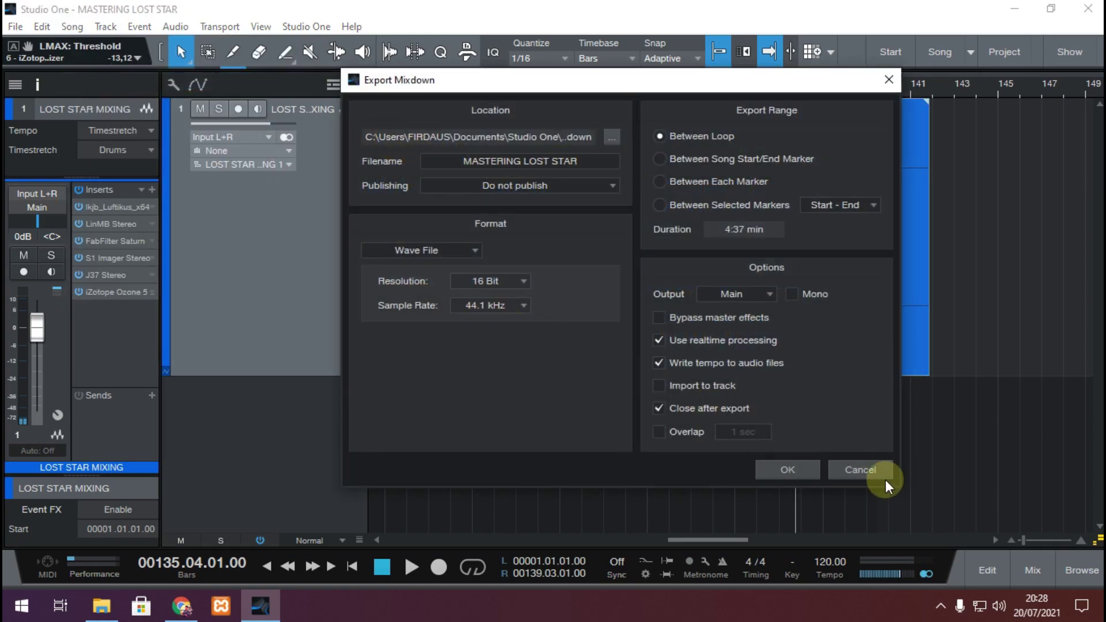
{"action": "left_click", "coordinate": [801, 469]}
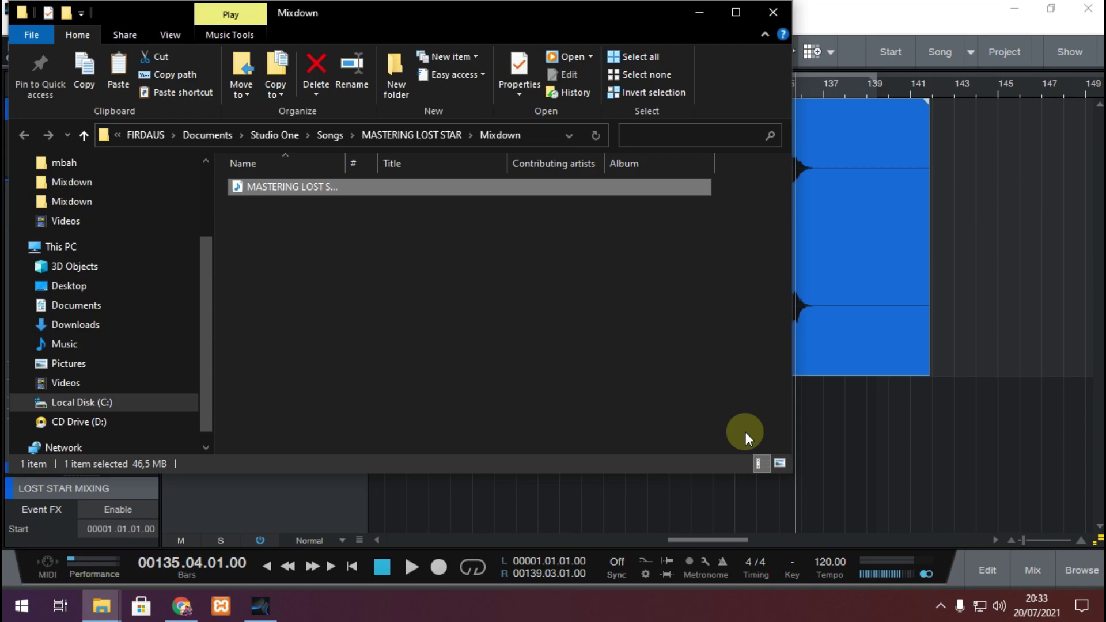
- Play the exported MASTERING LOST STAR file in the media player, sampling the opening and about 2:40, and pause it
{"action": "double_click", "coordinate": [303, 187]}
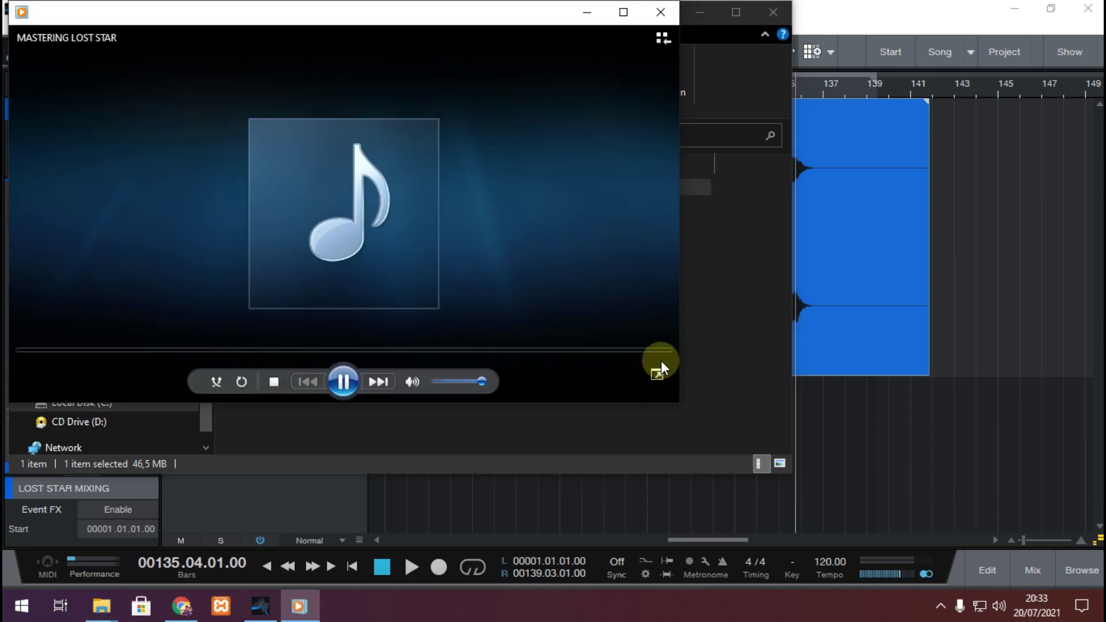
{"action": "left_click_drag", "start_coordinate": [395, 18], "coordinate": [611, 95]}
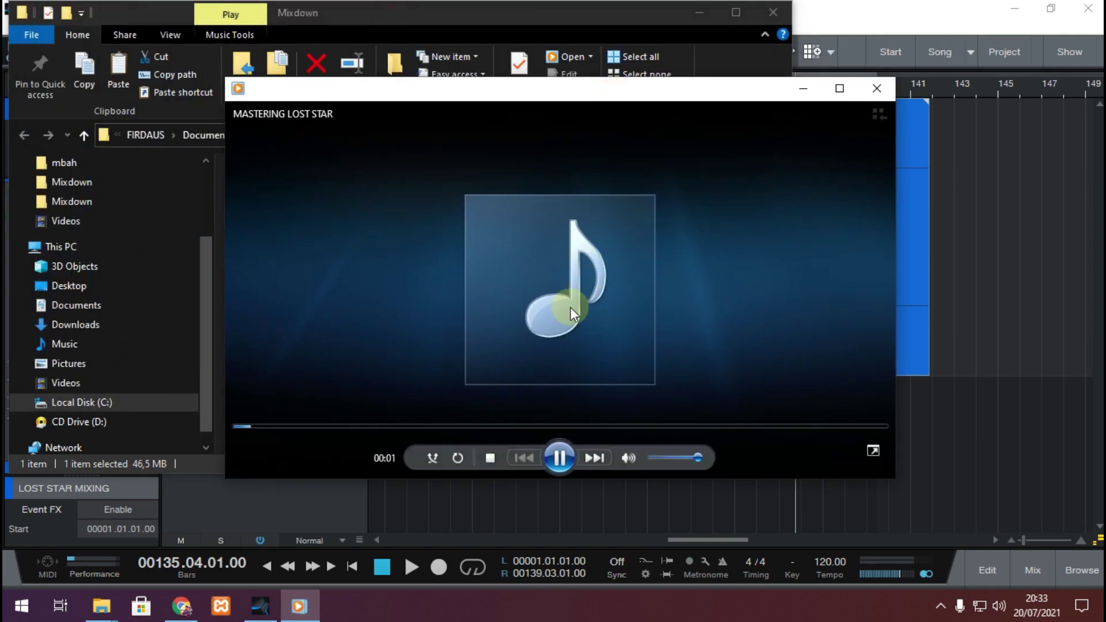
{"action": "left_click", "coordinate": [283, 427]}
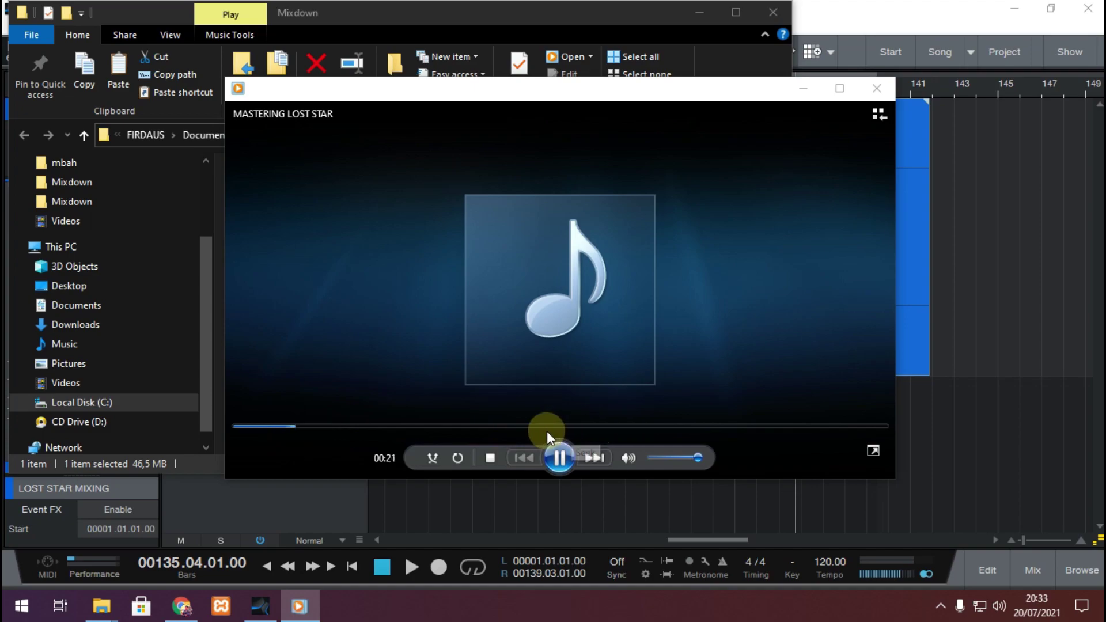
{"action": "left_click", "coordinate": [609, 428]}
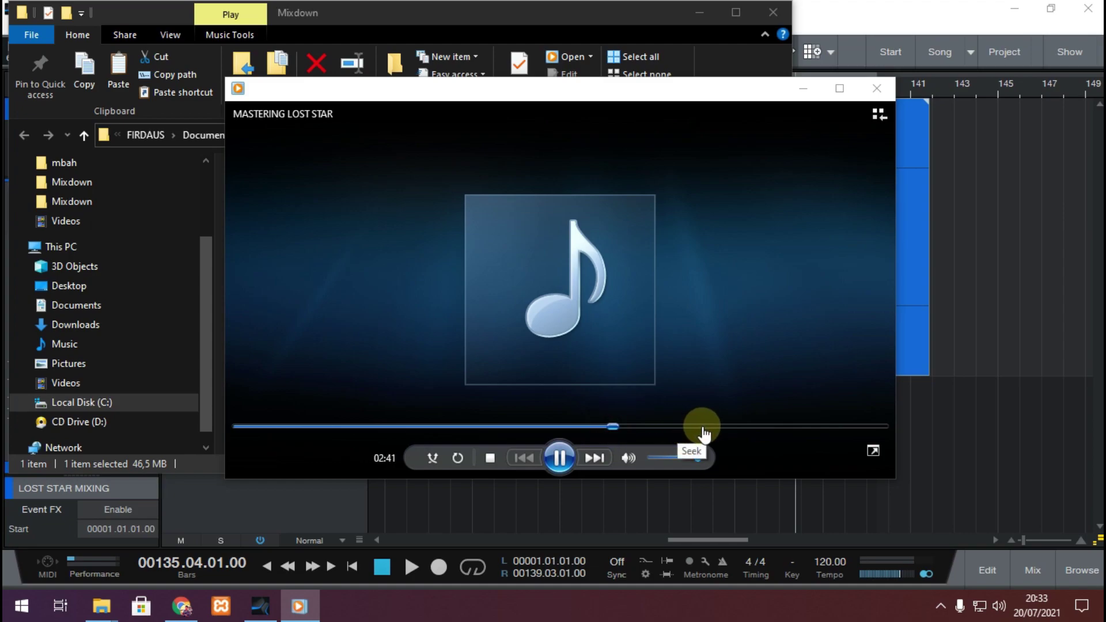
{"action": "left_click", "coordinate": [560, 461]}
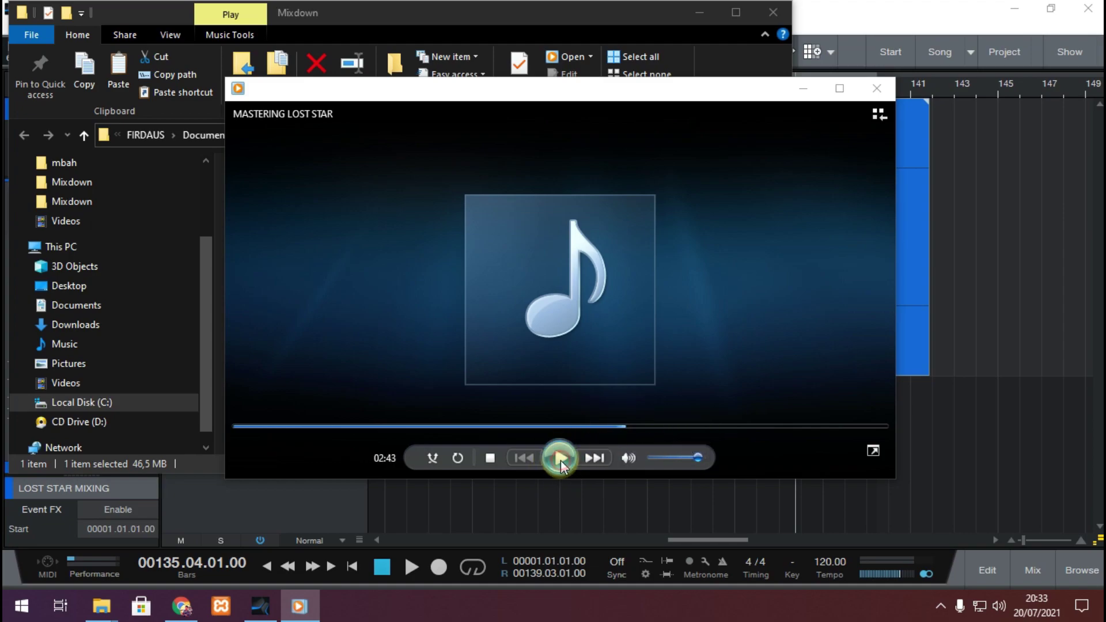
- Compare the reference song in YouTube Music with the exported master at about 2:47 and 3:30, pausing one before playing the other
{"action": "left_click", "coordinate": [181, 606]}
{"action": "left_click", "coordinate": [663, 532]}
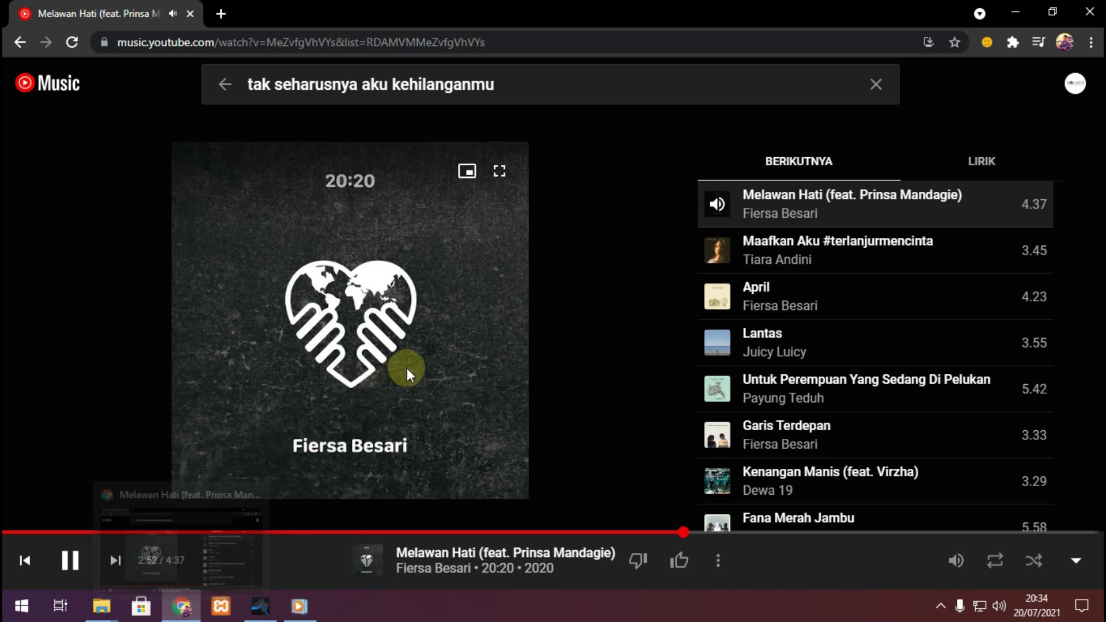
{"action": "left_click", "coordinate": [68, 561]}
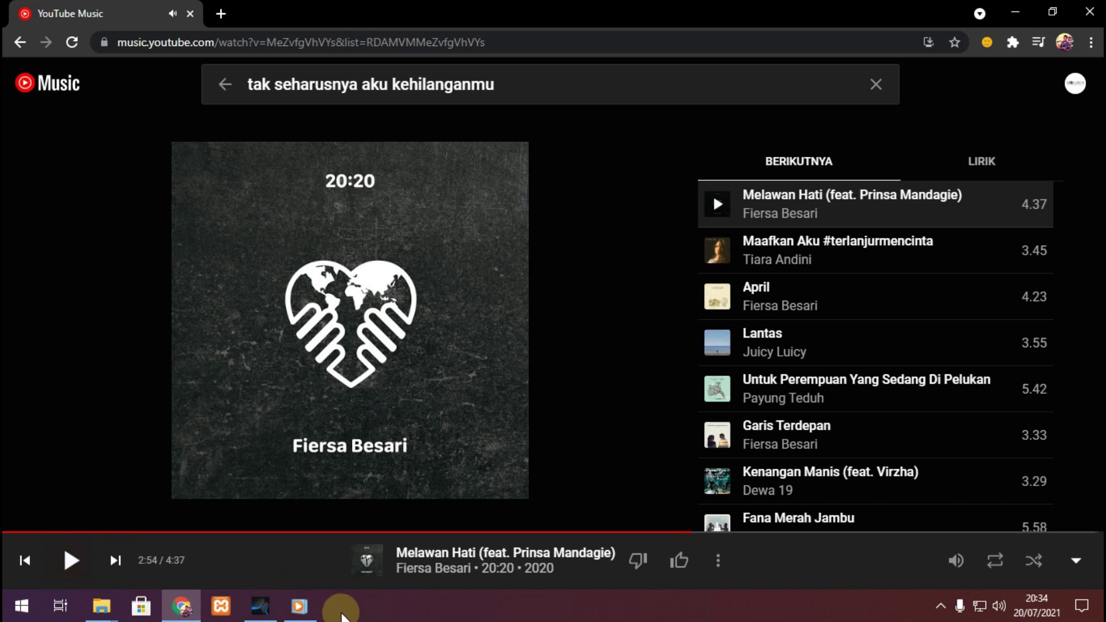
{"action": "left_click", "coordinate": [298, 606]}
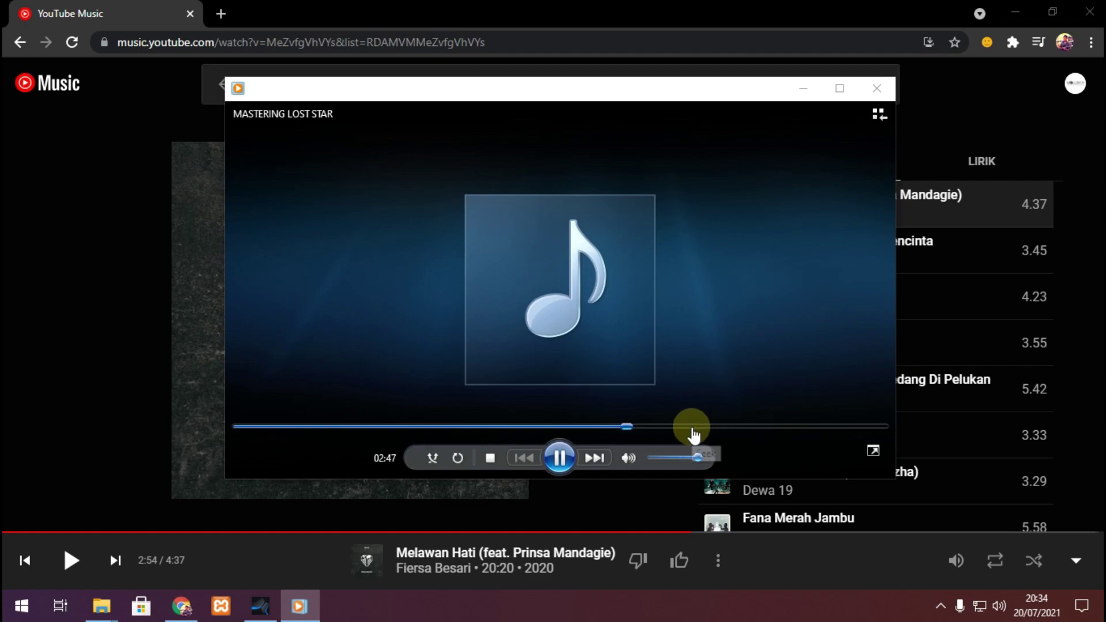
{"action": "left_click", "coordinate": [719, 428]}
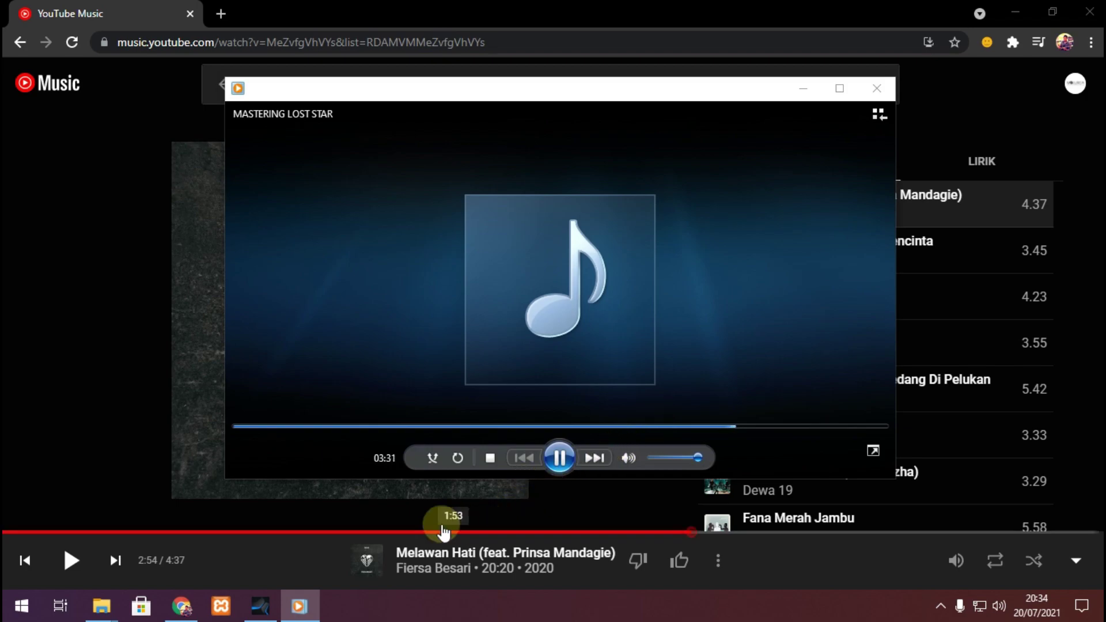
{"action": "left_click", "coordinate": [561, 458]}
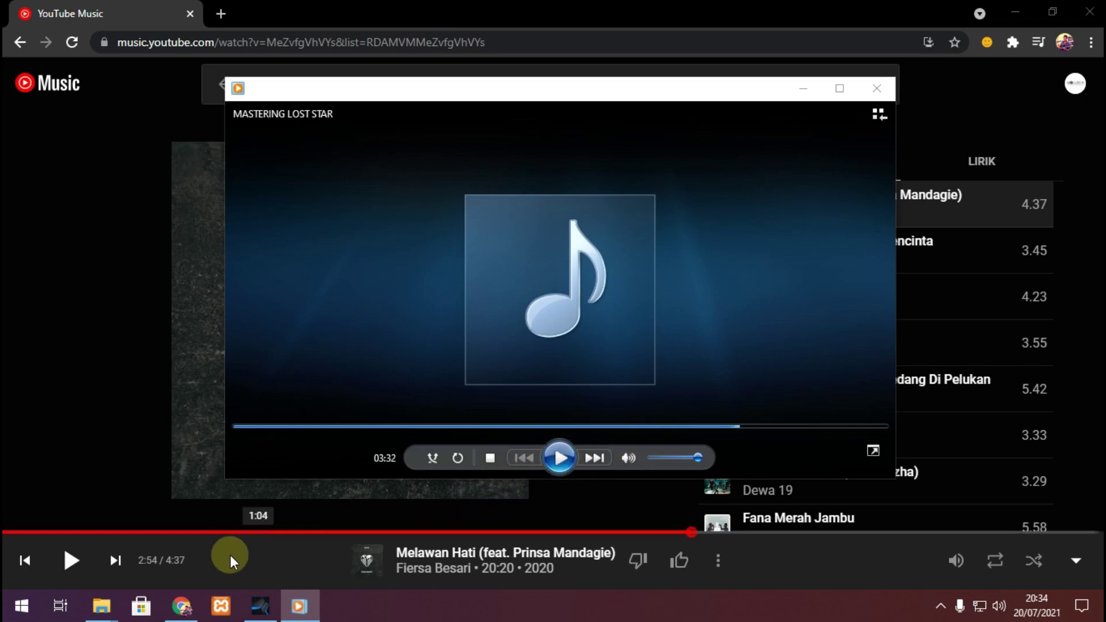
{"action": "left_click", "coordinate": [182, 606]}
{"action": "left_click", "coordinate": [605, 445]}
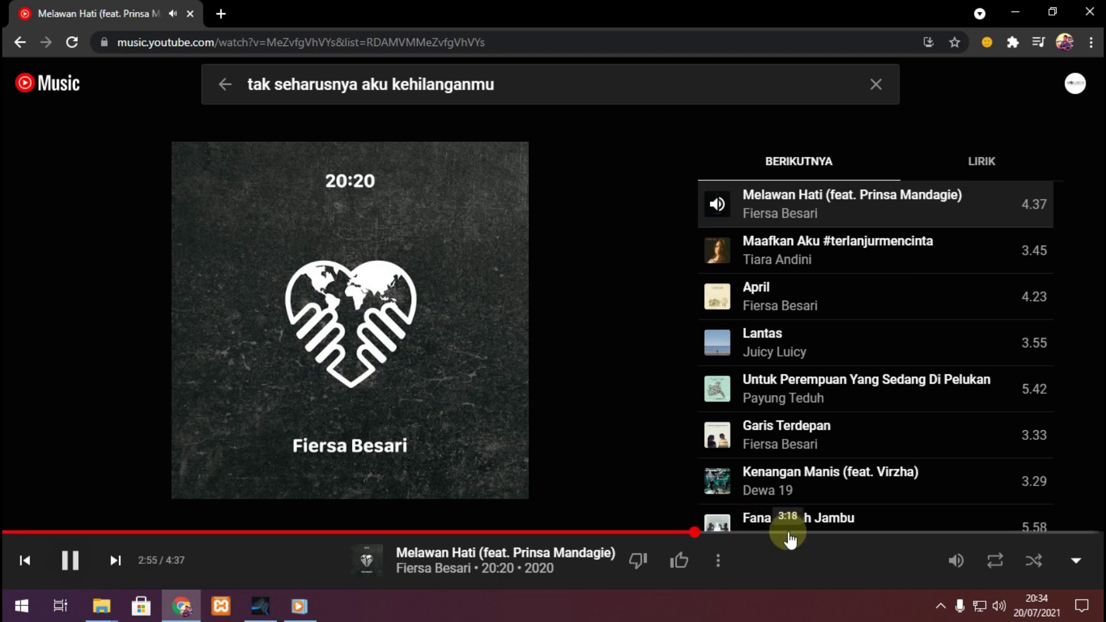
{"action": "left_click", "coordinate": [381, 316]}
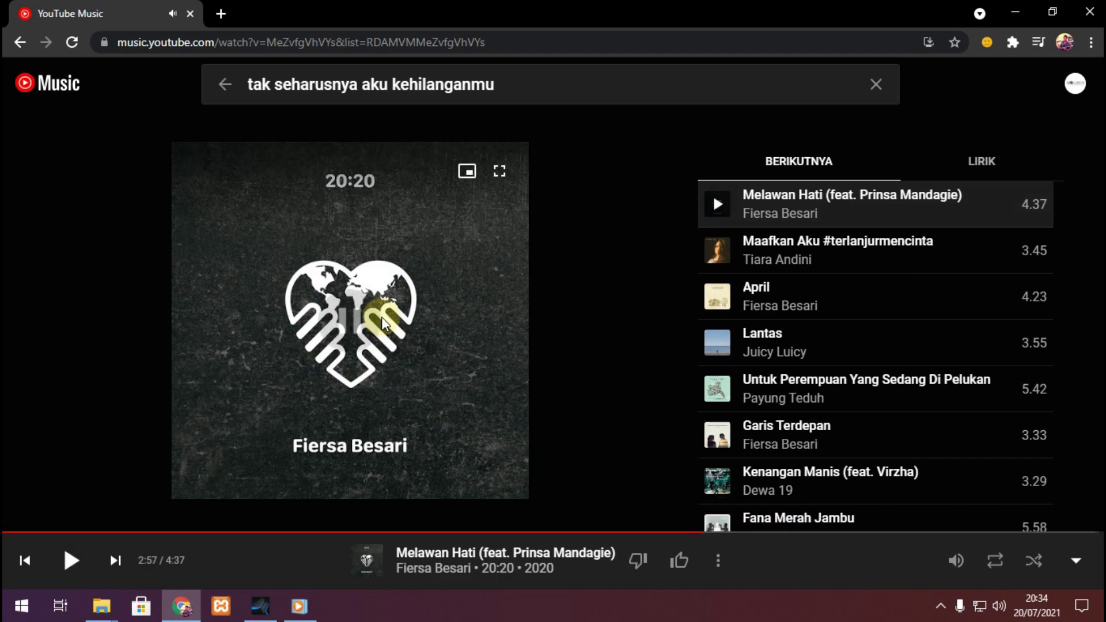
- Return to the media player and resume the exported master from 3:32, skipping ahead to about 4:00
{"action": "left_click", "coordinate": [299, 606]}
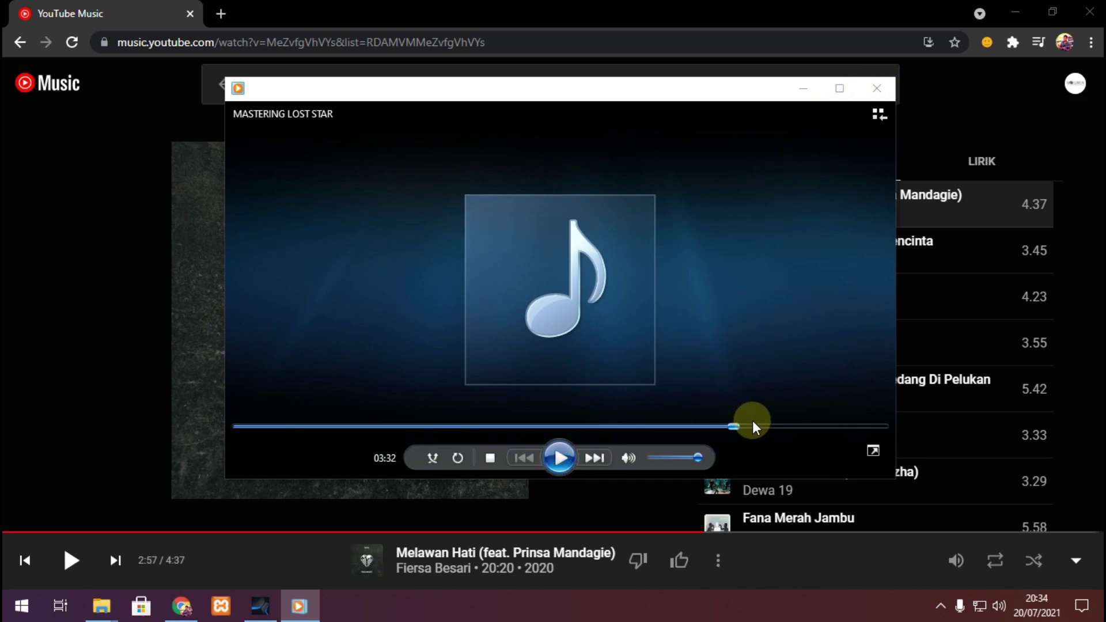
{"action": "left_click_drag", "start_coordinate": [694, 92], "coordinate": [638, 76]}
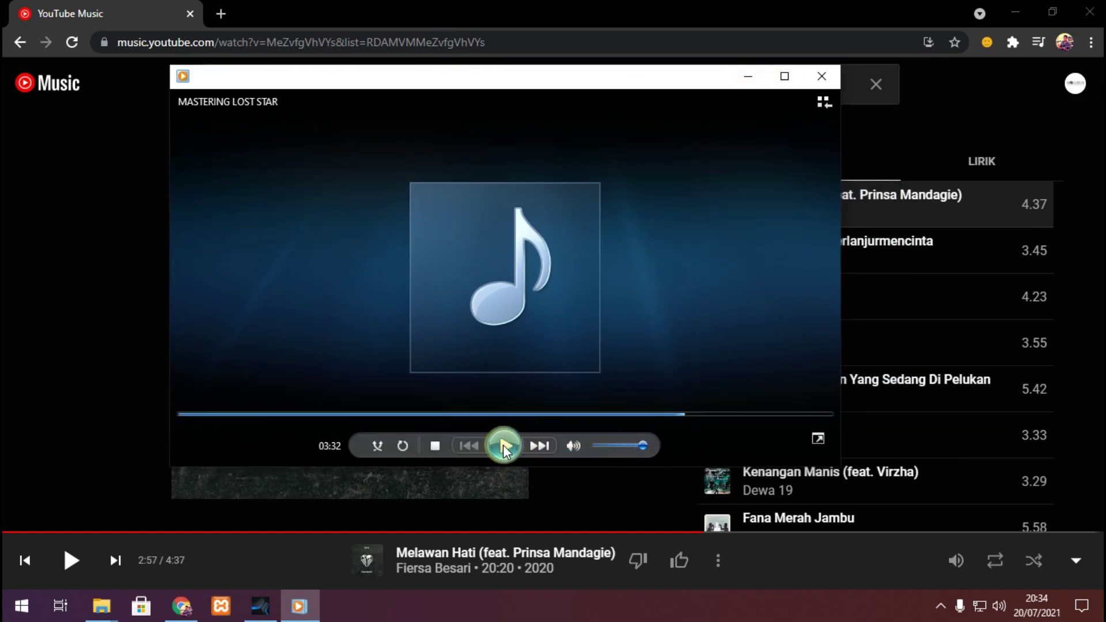
{"action": "left_click", "coordinate": [505, 446]}
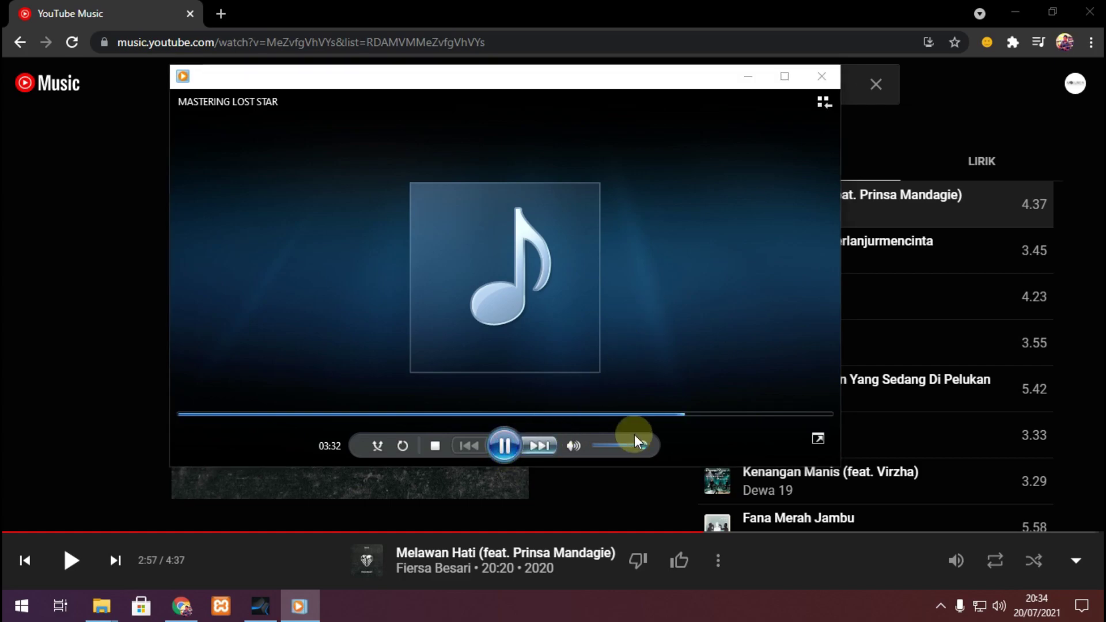
{"action": "left_click", "coordinate": [744, 414]}
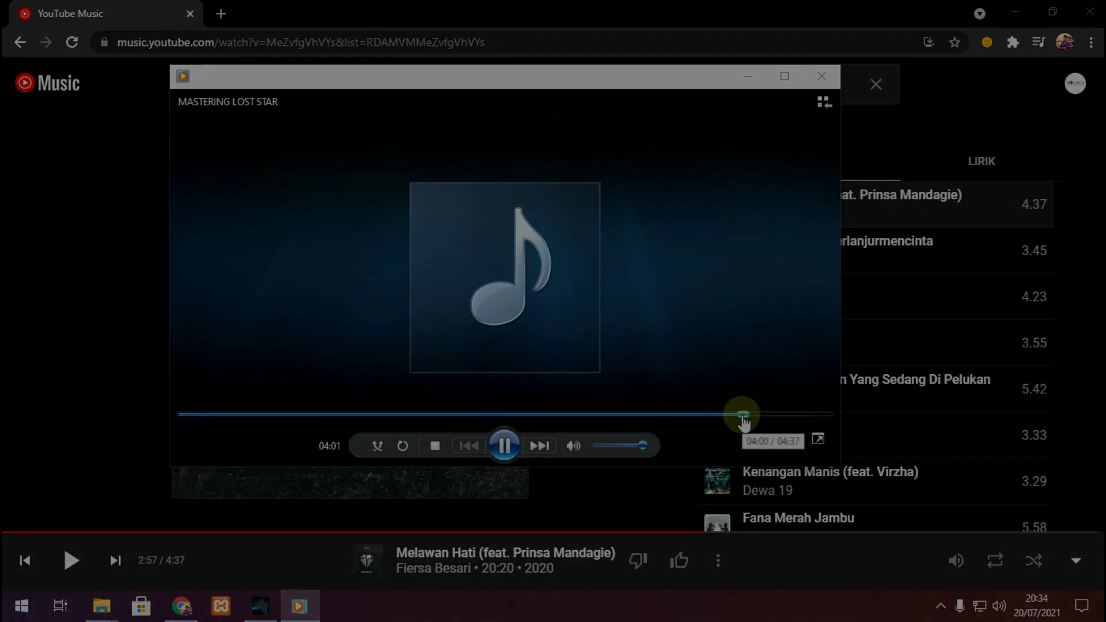